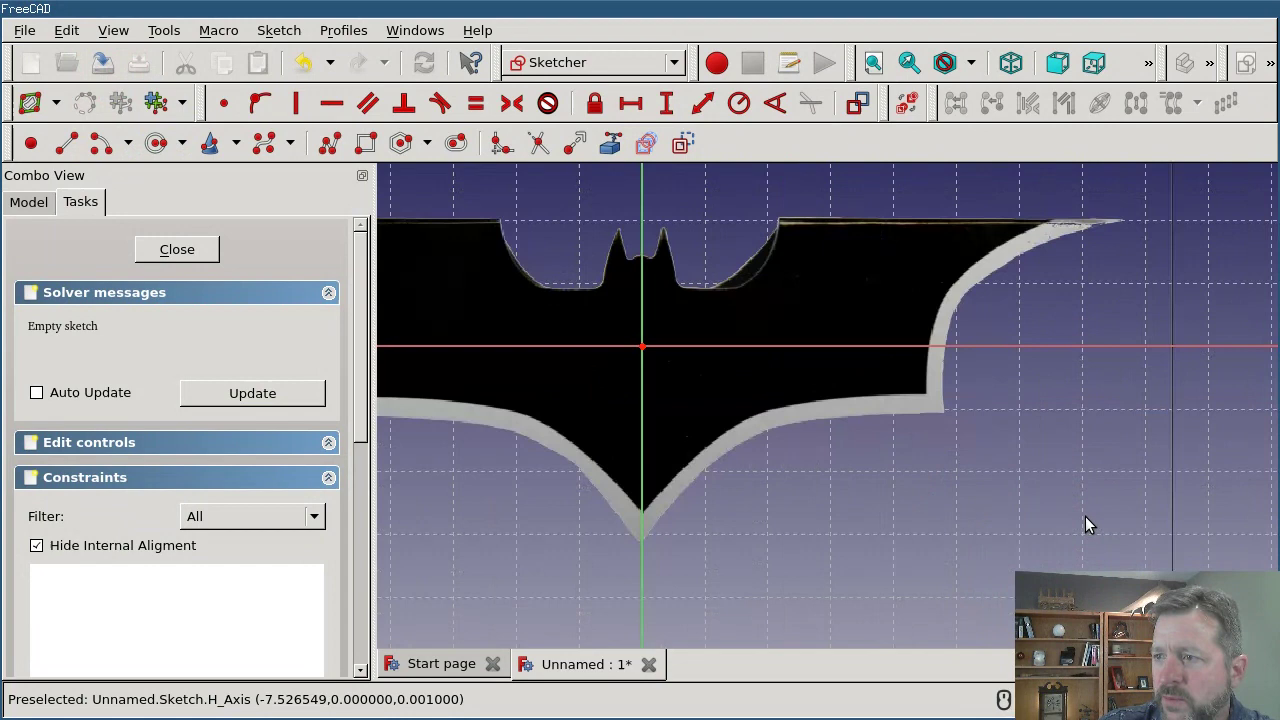
# Draw a polyline from the bat's bottom tip up the centre line and over the ear's peak.
pyautogui.scroll(-3, 1085, 516)
pyautogui.scroll(3, 1083, 516)
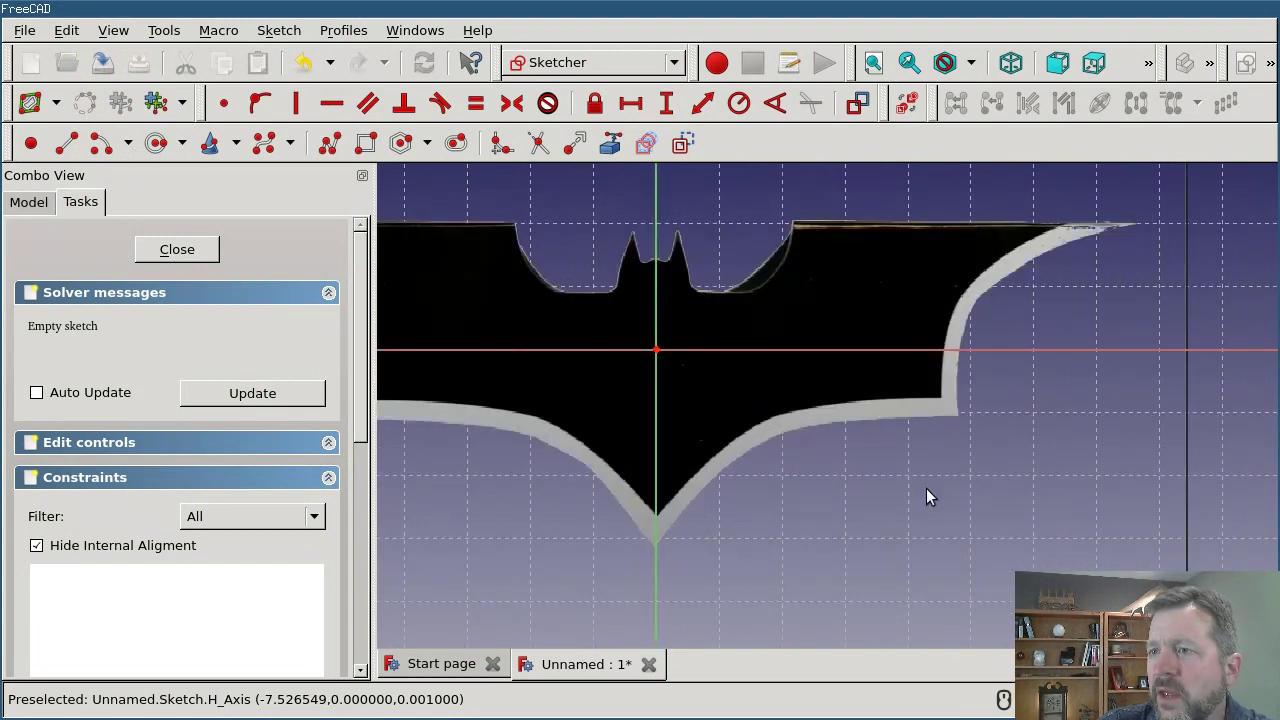
pyautogui.click(331, 145)
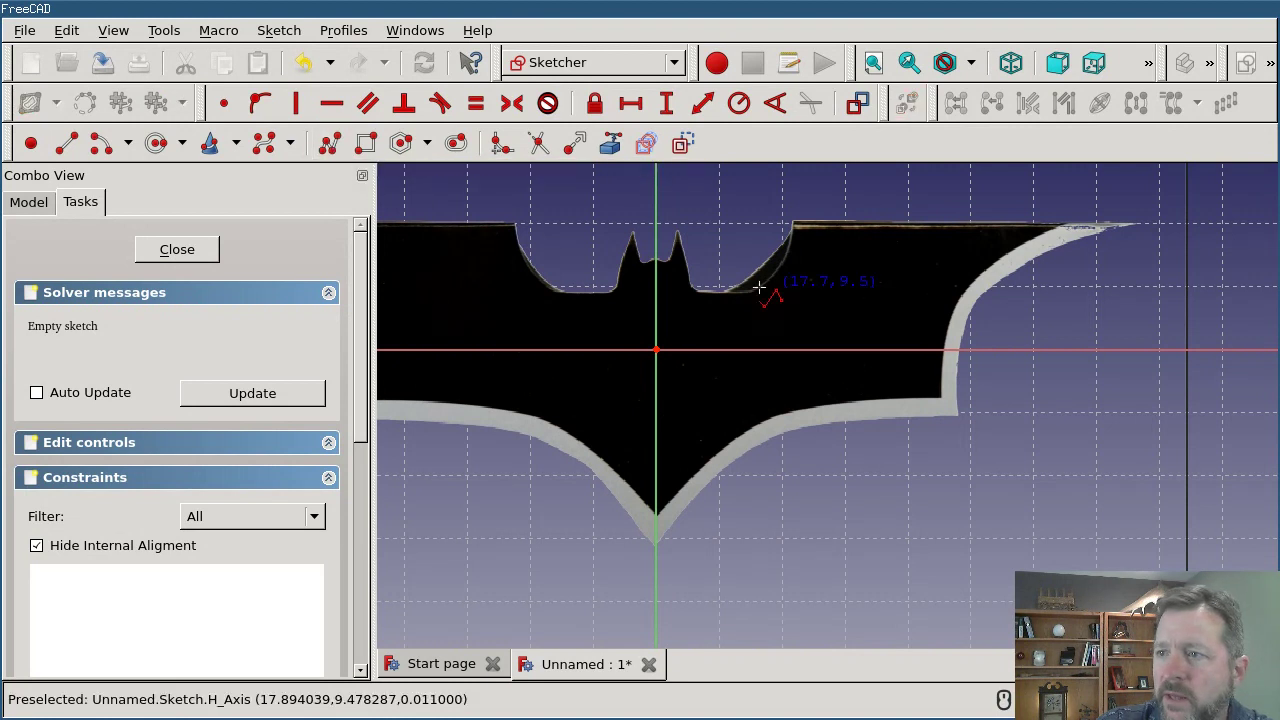
pyautogui.click(655, 546)
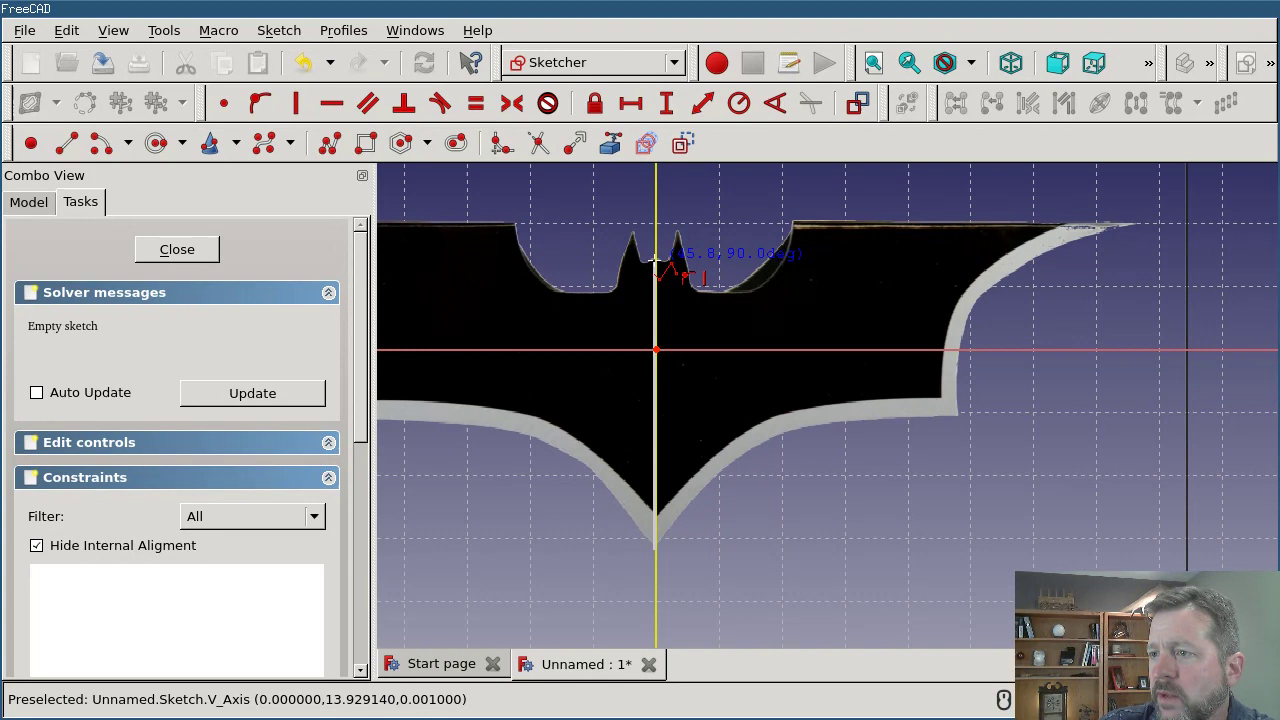
pyautogui.click(655, 259)
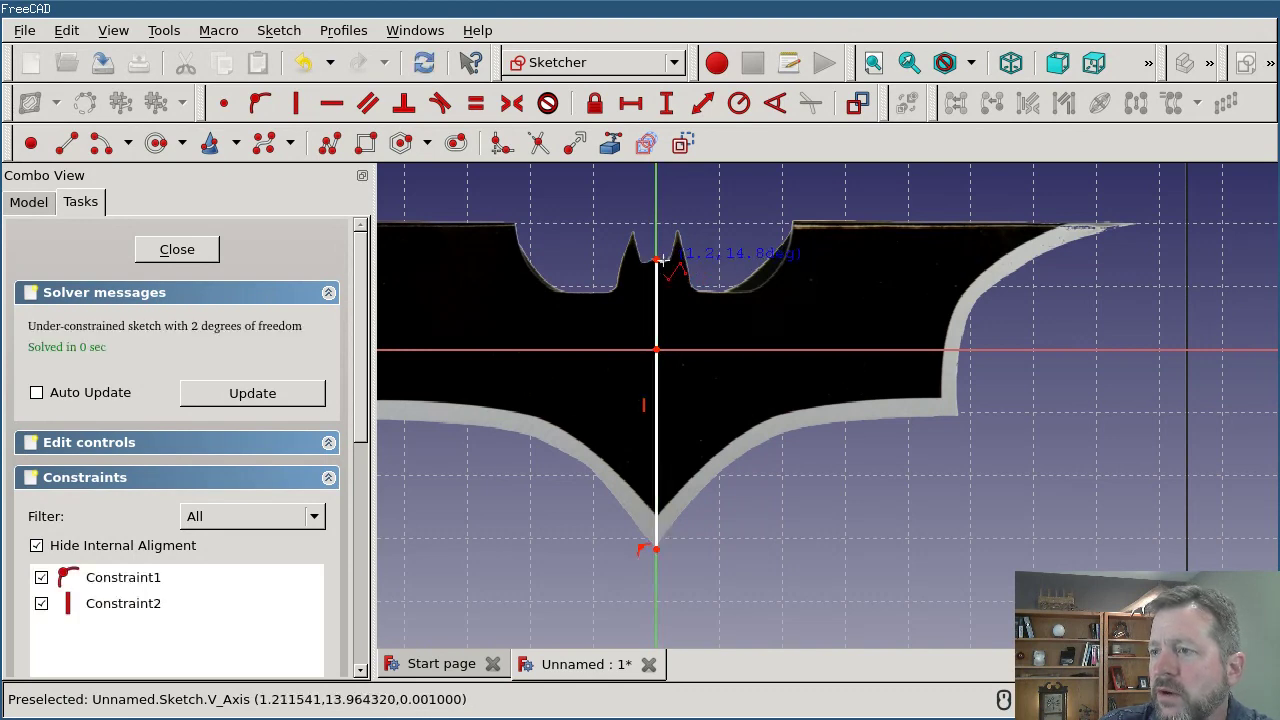
pyautogui.scroll(10, 658, 259)
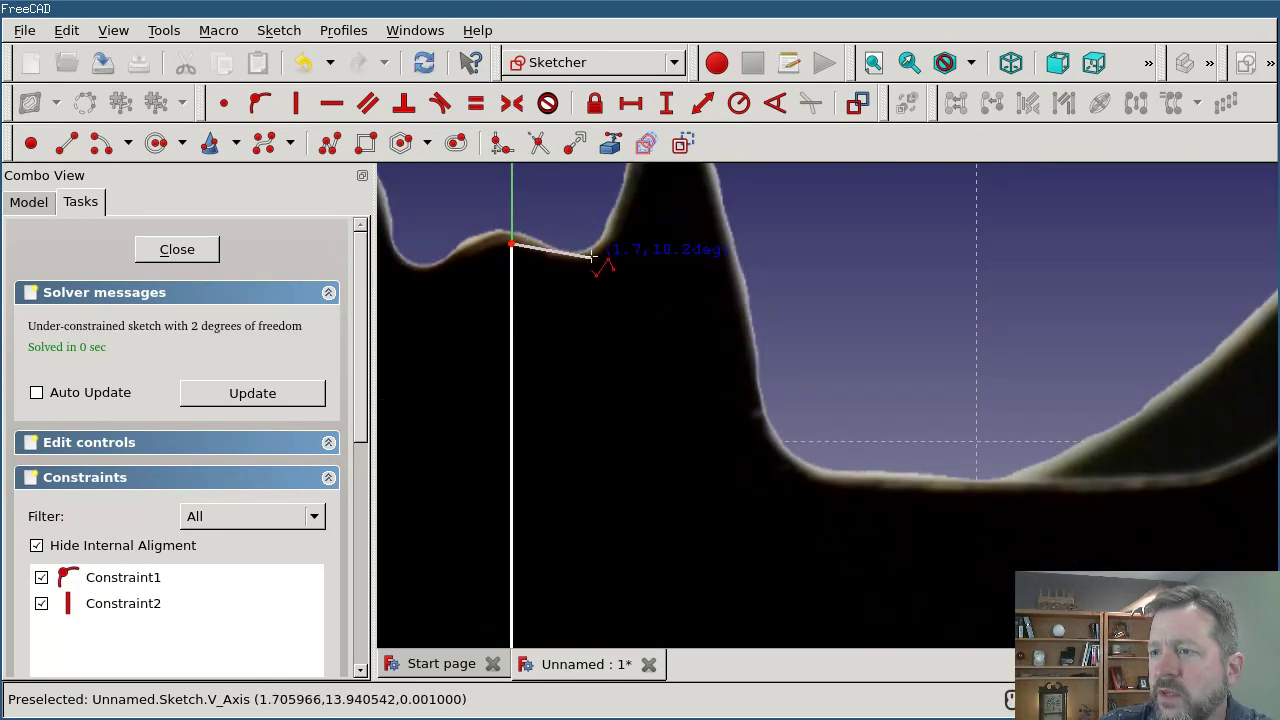
pyautogui.click(594, 261)
pyautogui.scroll(-3, 594, 298)
pyautogui.scroll(4, 606, 241)
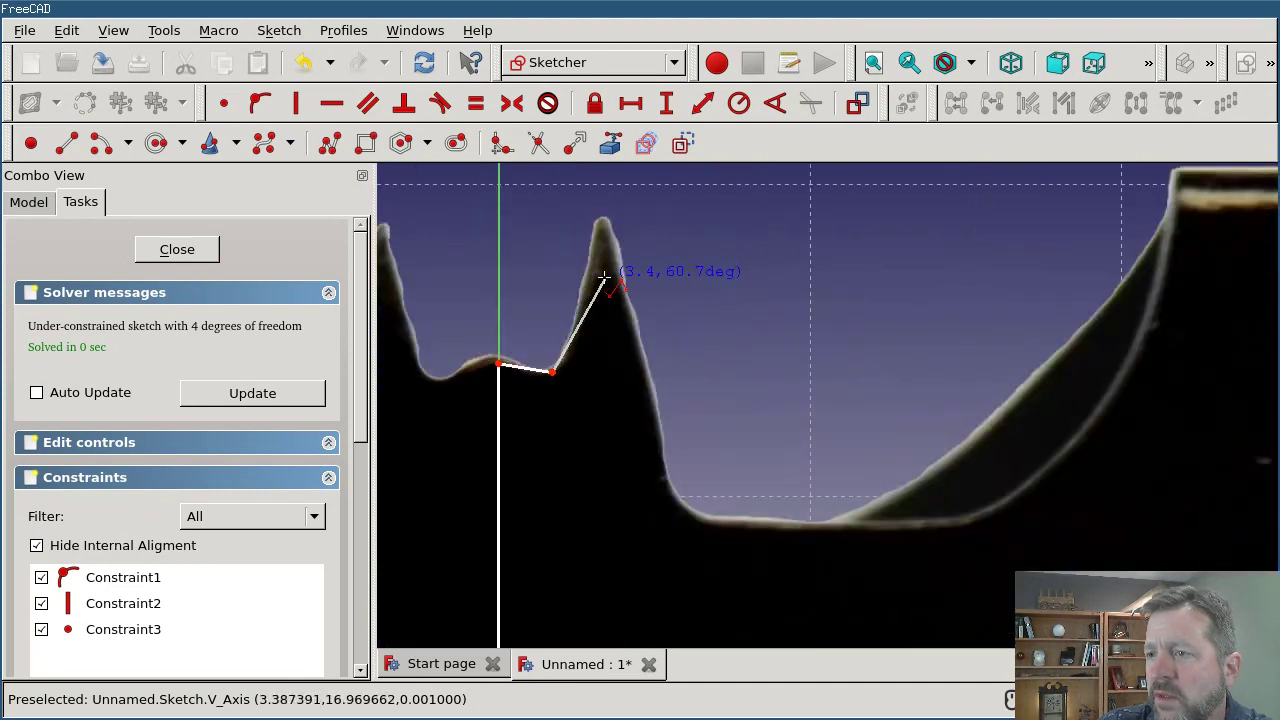
pyautogui.click(600, 217)
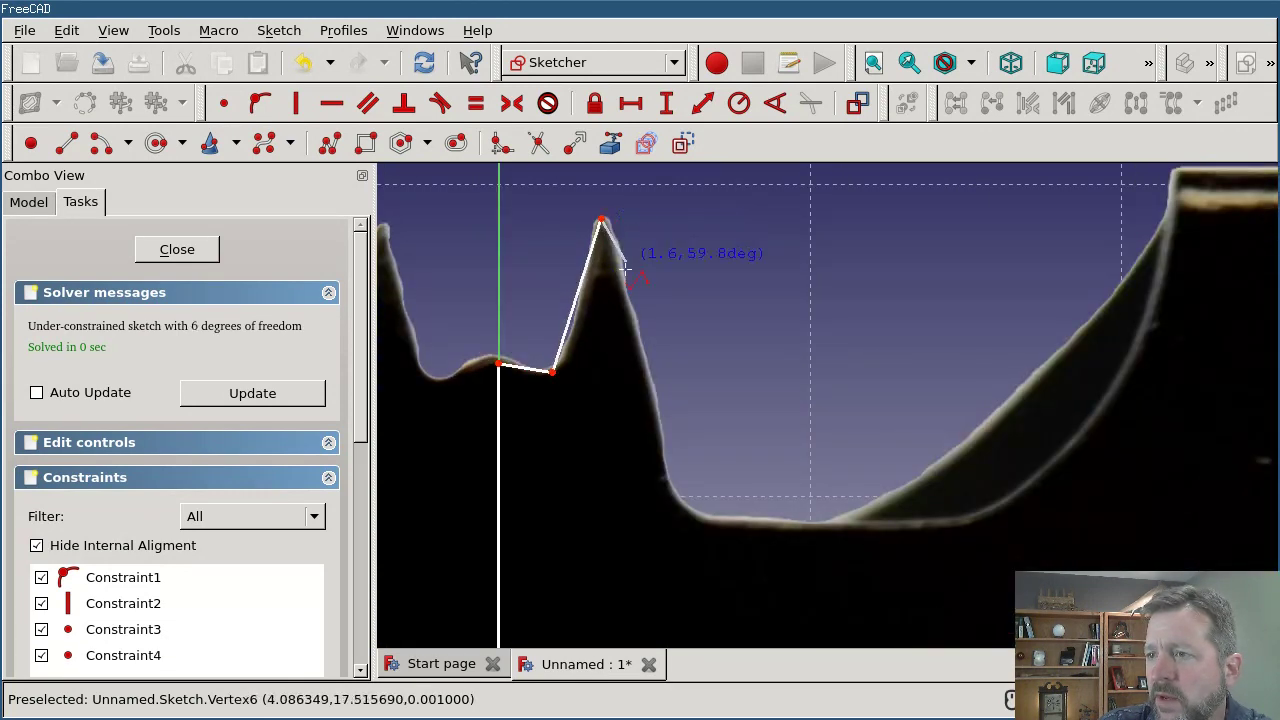
pyautogui.click(675, 502)
# Continue the polyline through the dip and along the top edge out to the wing tip.
pyautogui.click(829, 520)
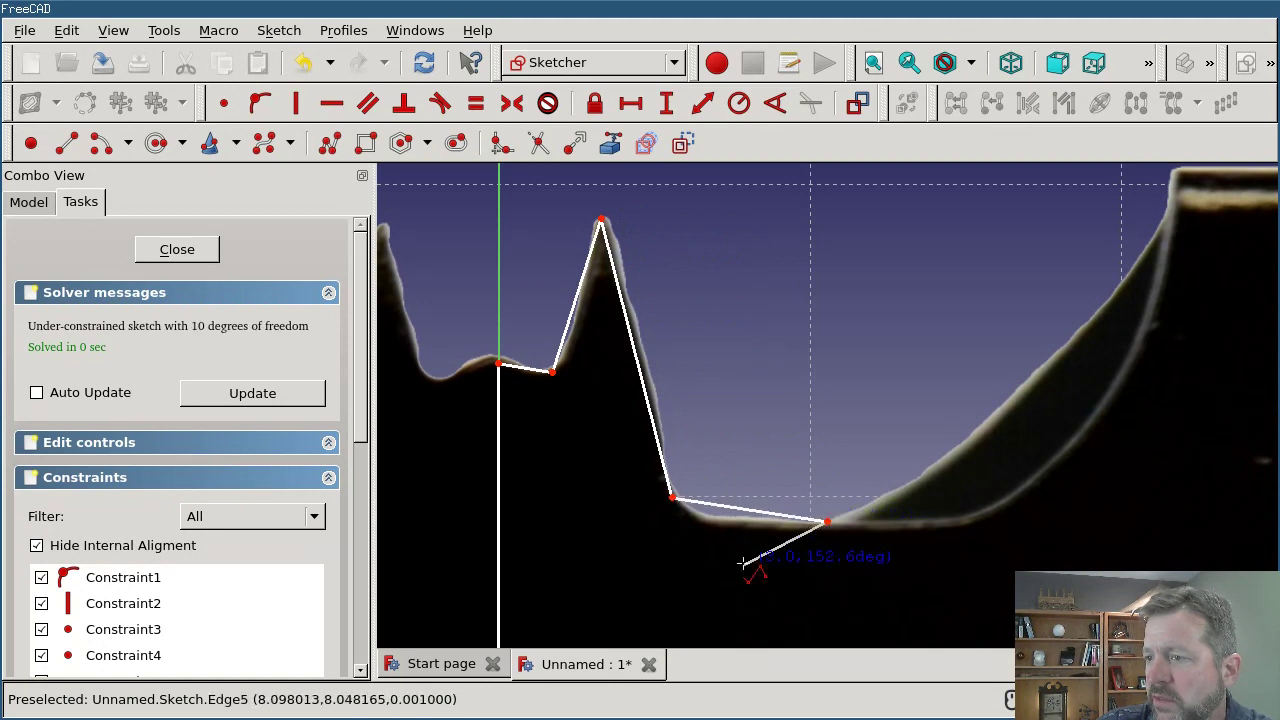
pyautogui.scroll(-4, 740, 524)
pyautogui.scroll(4, 750, 525)
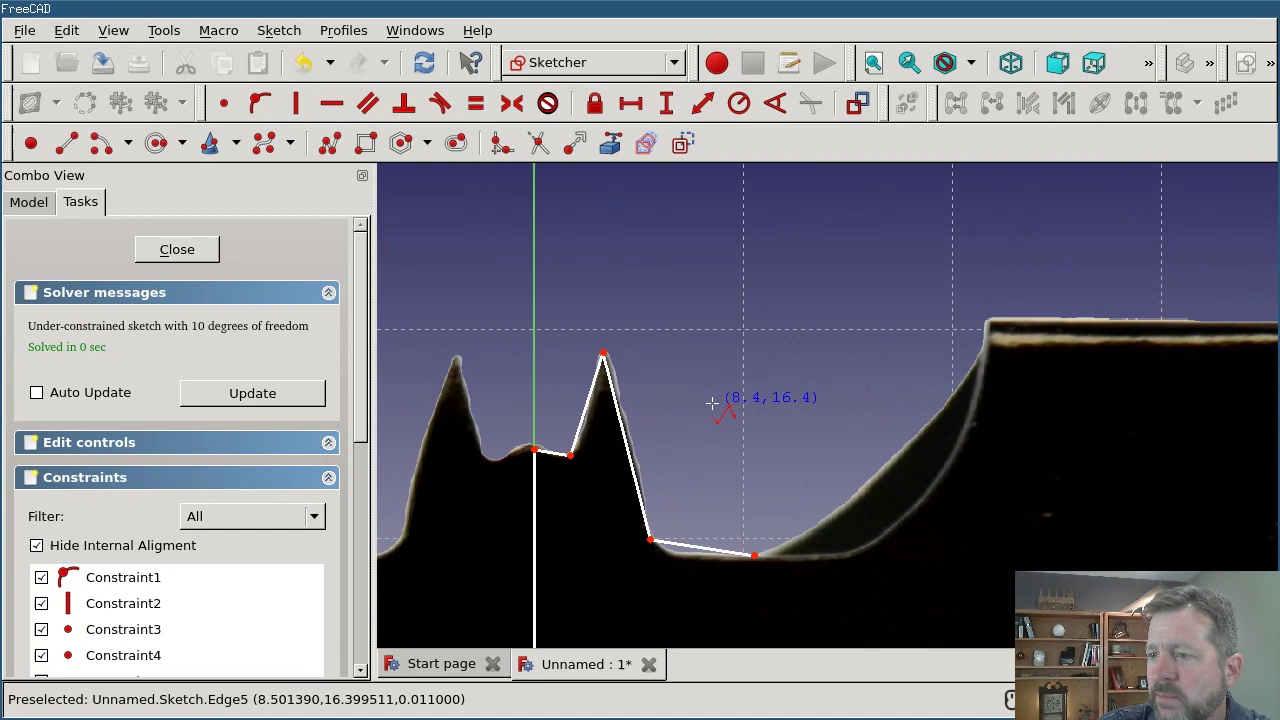
pyautogui.scroll(-5, 1057, 337)
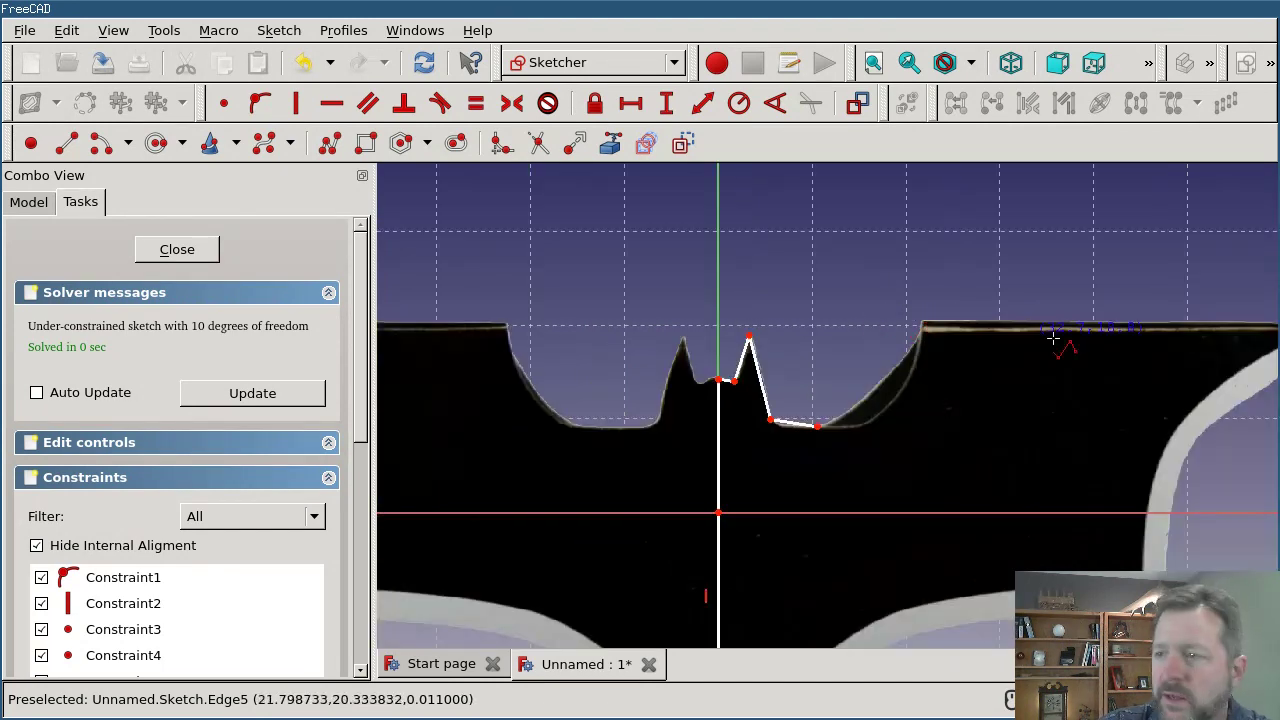
pyautogui.scroll(2, 1154, 360)
pyautogui.scroll(-1, 1222, 356)
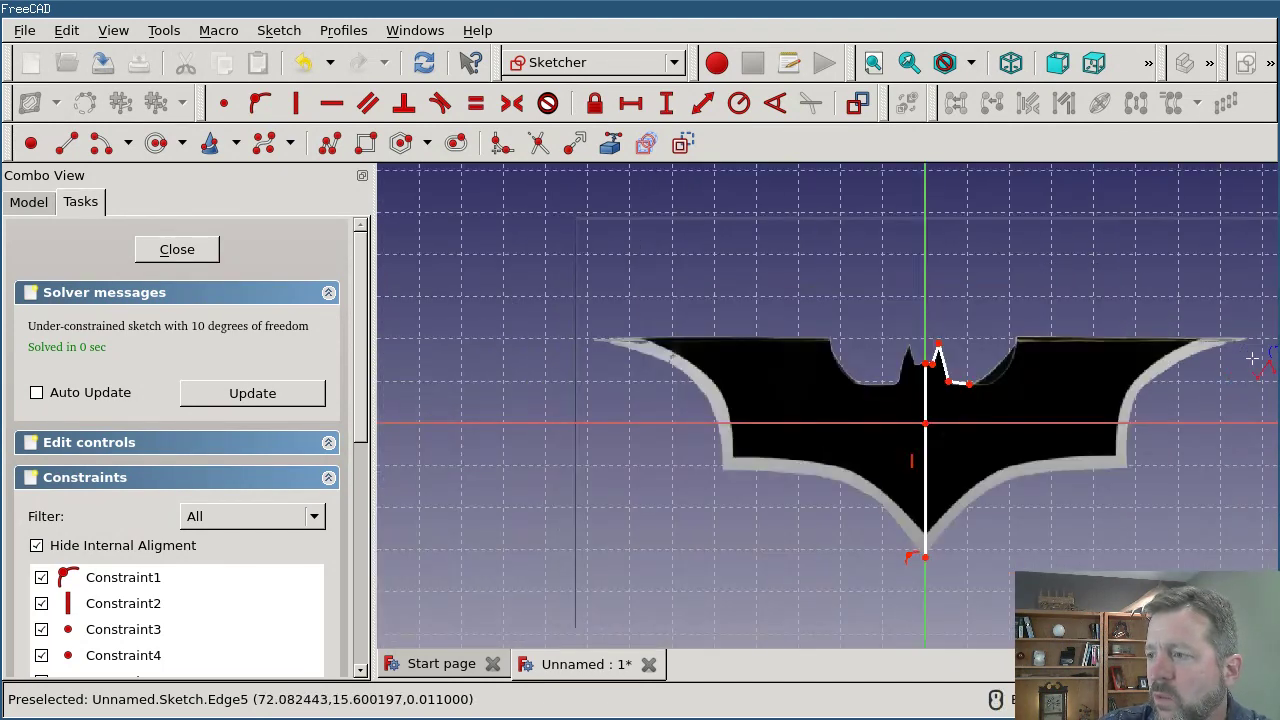
pyautogui.scroll(4, 1252, 358)
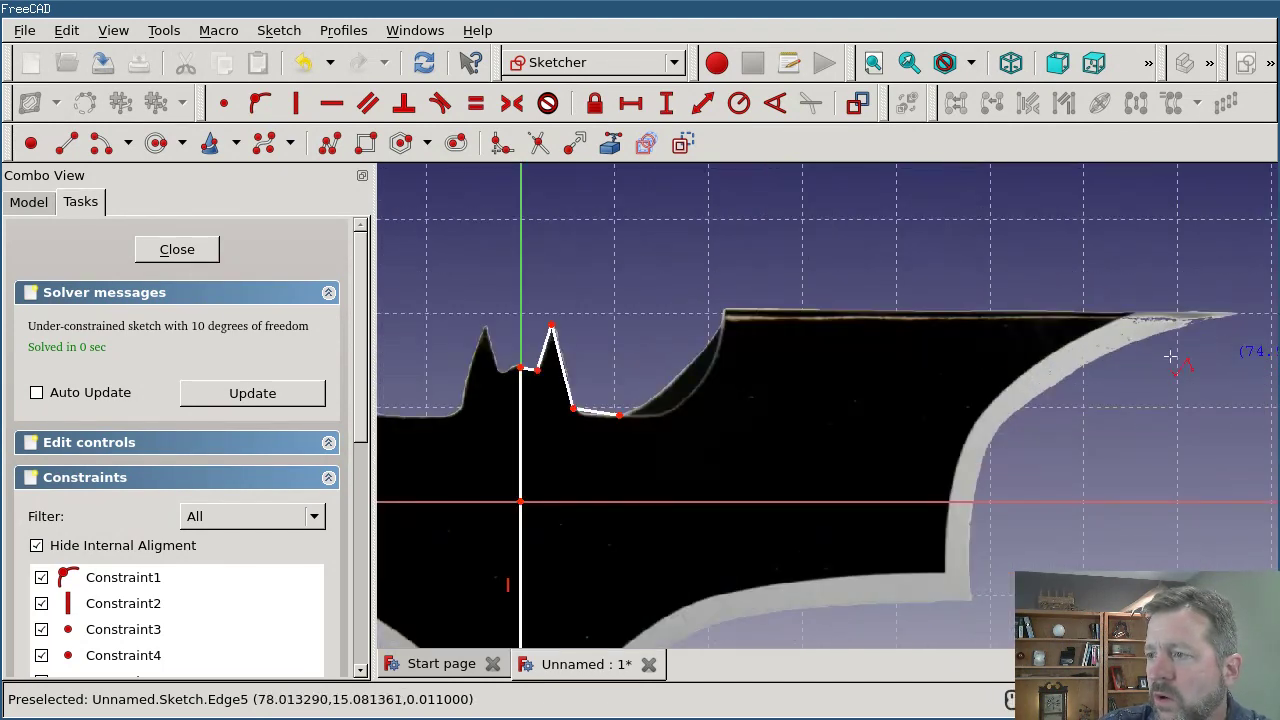
pyautogui.click(726, 310)
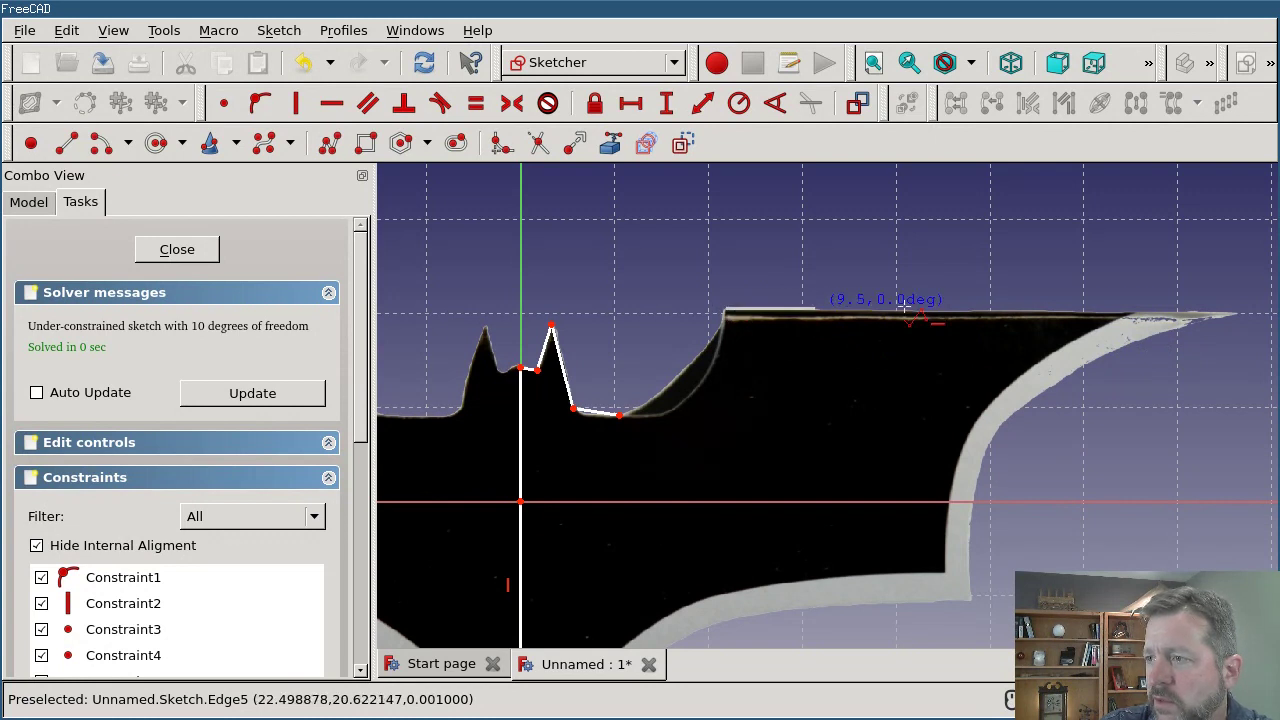
pyautogui.click(1243, 311)
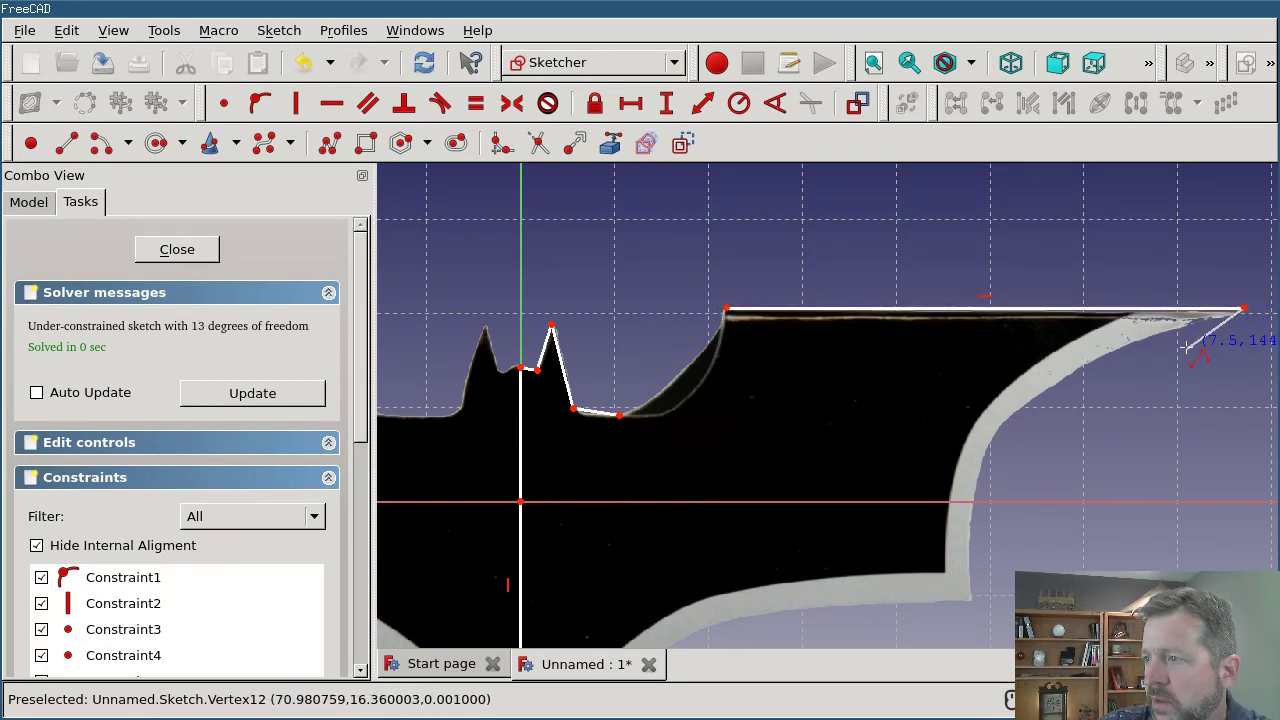
pyautogui.scroll(-4, 1134, 456)
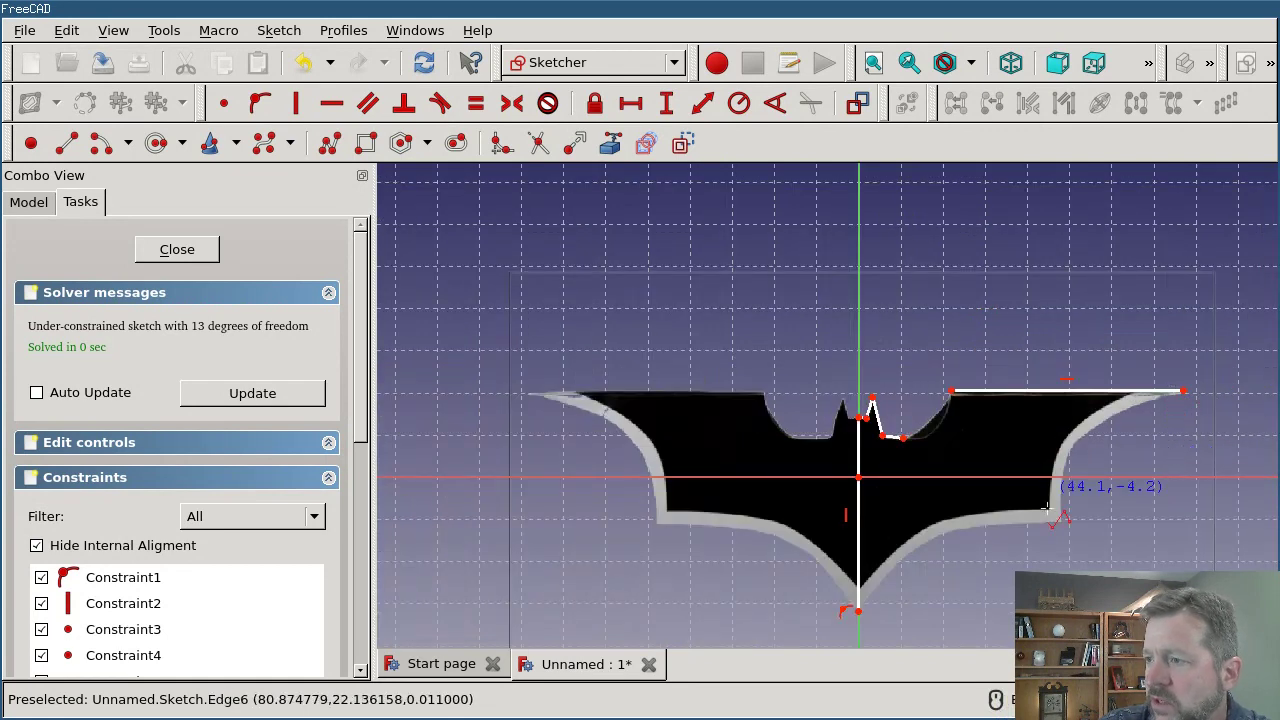
# Add two extra points above the bat, cycle the polyline segment modes, then stop drawing.
pyautogui.scroll(-4, 494, 403)
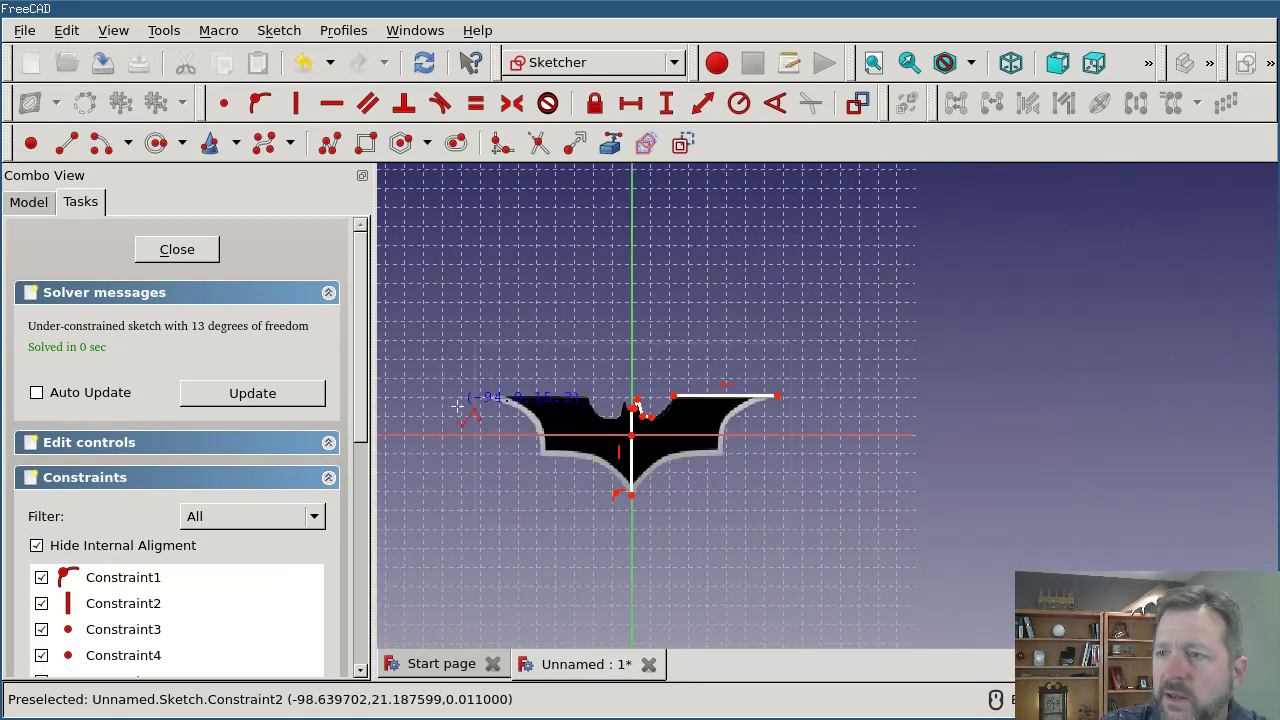
pyautogui.scroll(2, 496, 316)
pyautogui.scroll(4, 496, 316)
pyautogui.click(566, 348)
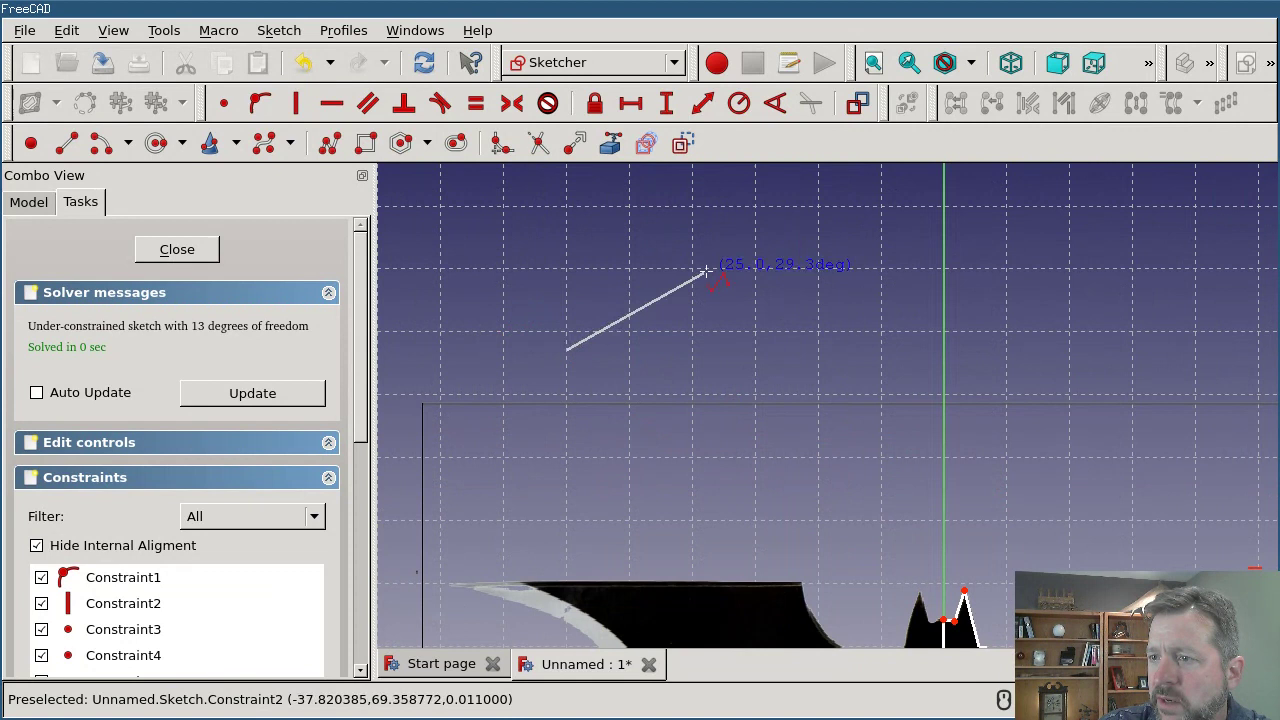
pyautogui.click(706, 277)
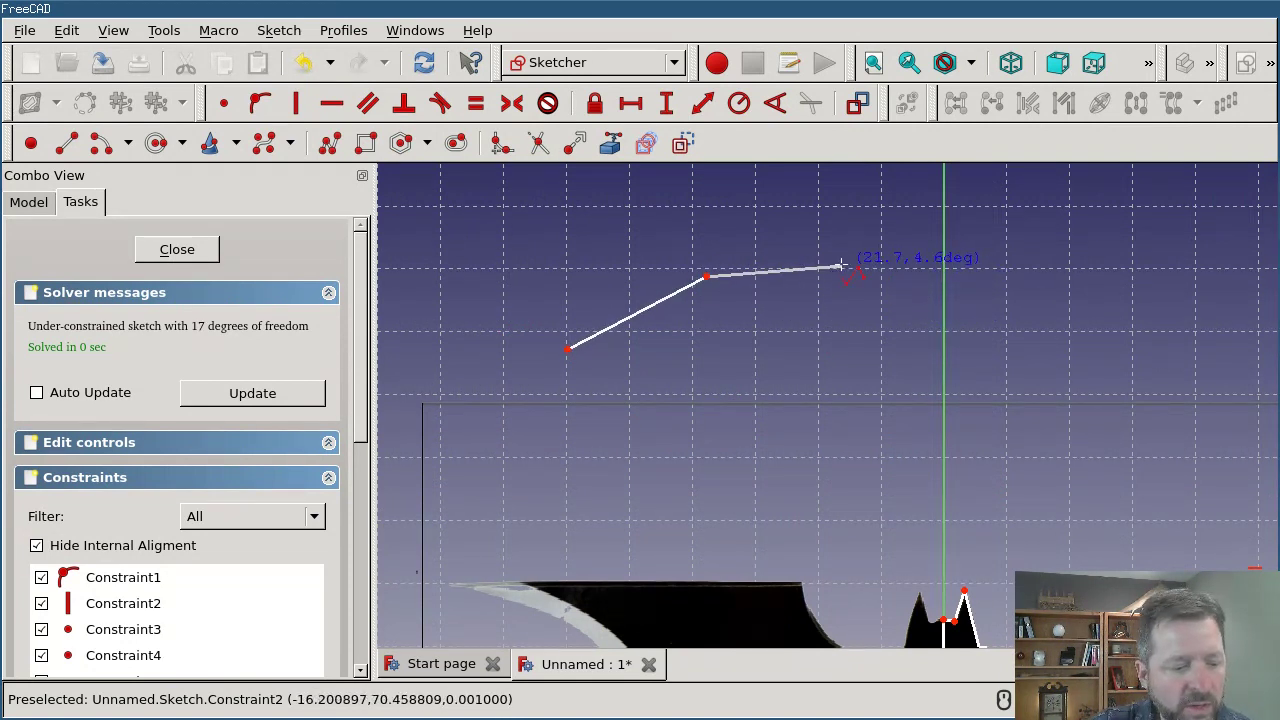
pyautogui.press('m')
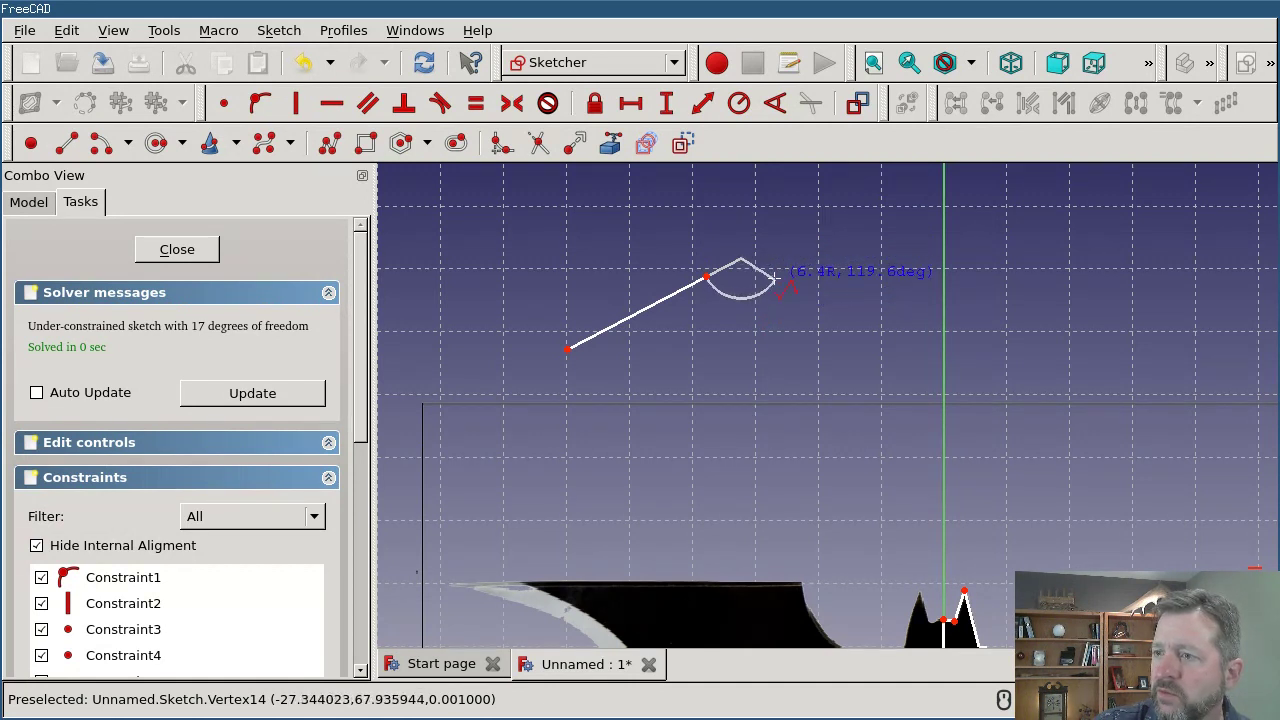
pyautogui.press('m')
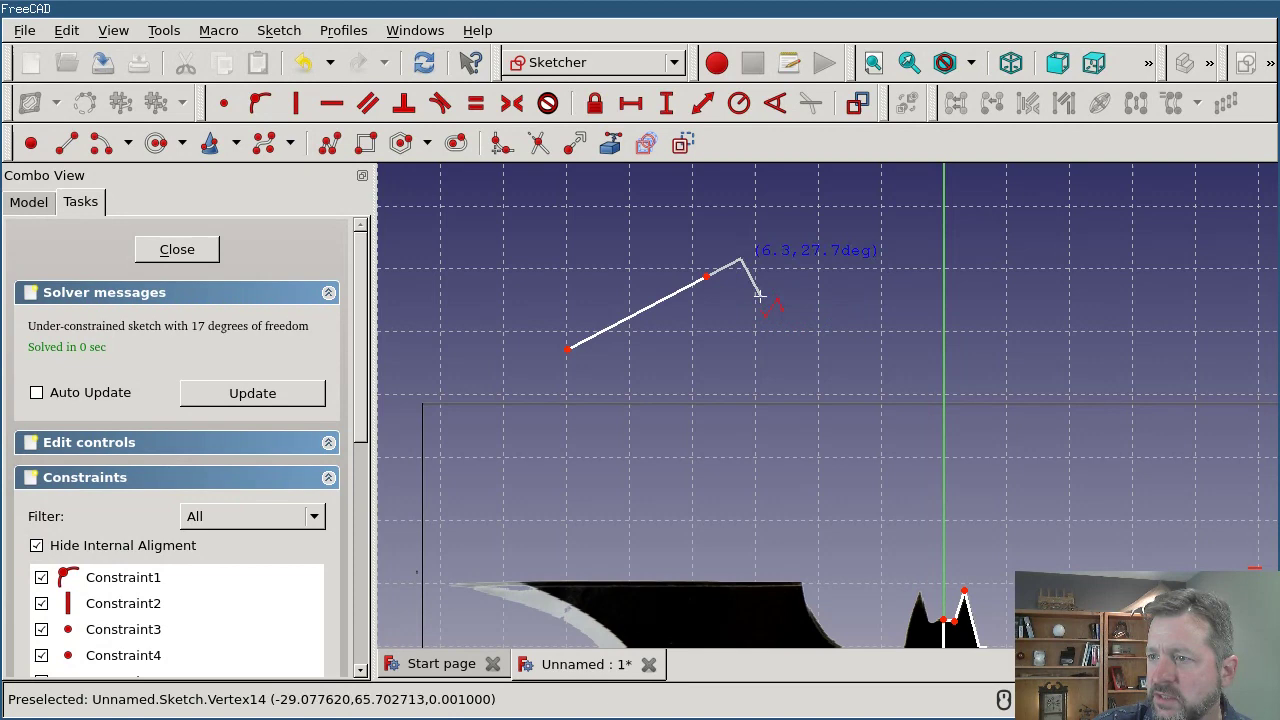
pyautogui.press('m')
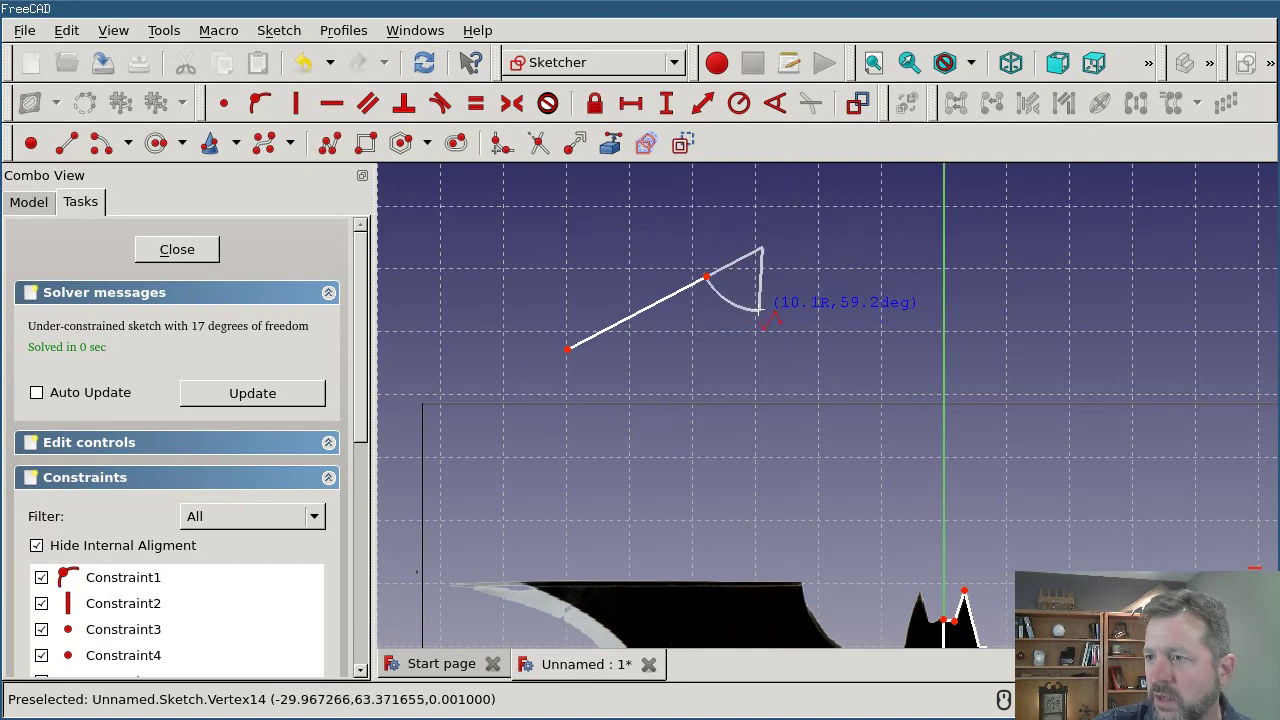
pyautogui.press('Escape')
# Exit the line tool and delete the stray line above the bat.
pyautogui.rightClick(740, 294)
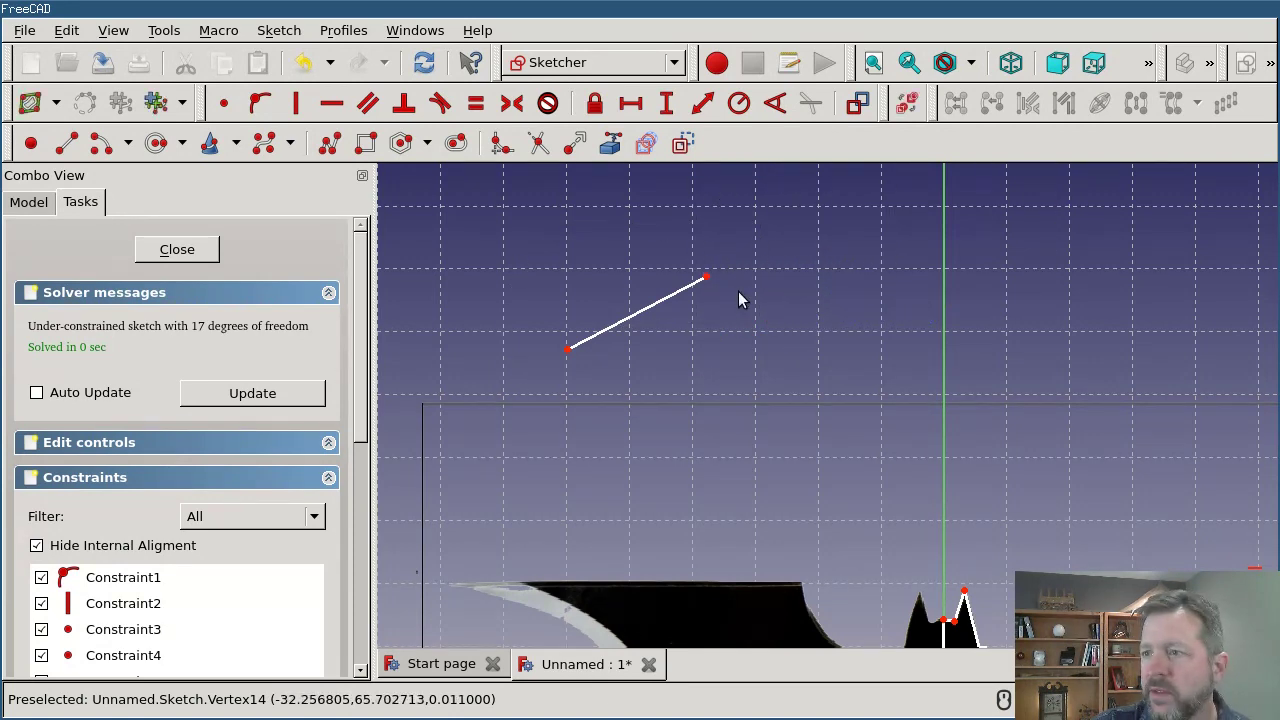
pyautogui.rightClick(738, 292)
pyautogui.click(664, 306)
pyautogui.click(660, 303)
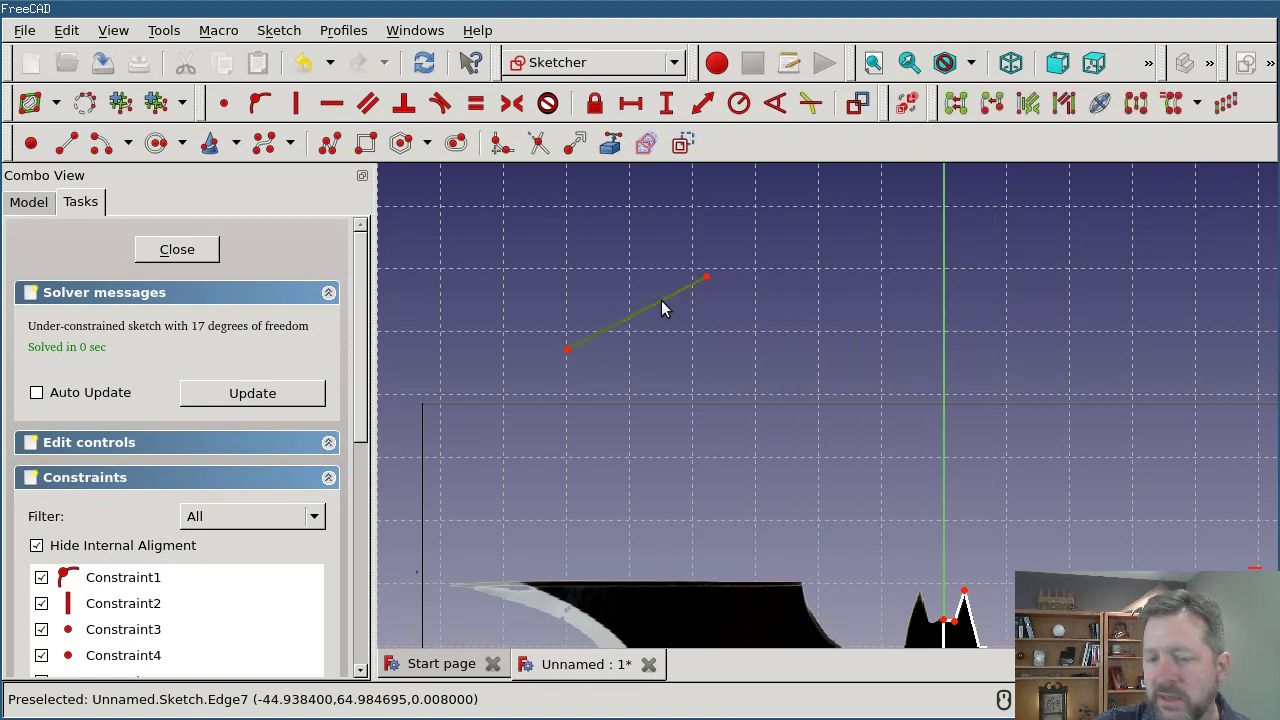
pyautogui.press('Delete')
# Start an arc centred below the bat at the bottom tip, then cancel it.
pyautogui.scroll(-2, 666, 318)
pyautogui.scroll(-2, 1100, 510)
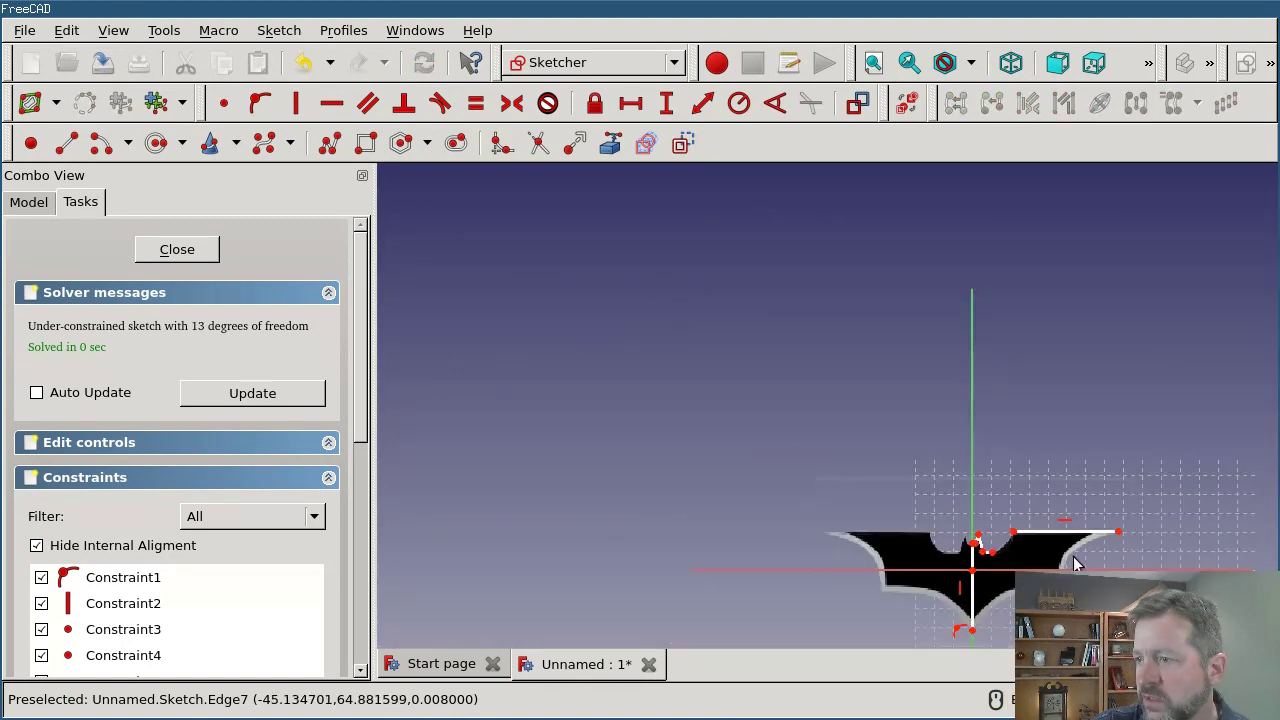
pyautogui.scroll(3, 1180, 530)
pyautogui.scroll(-1, 982, 618)
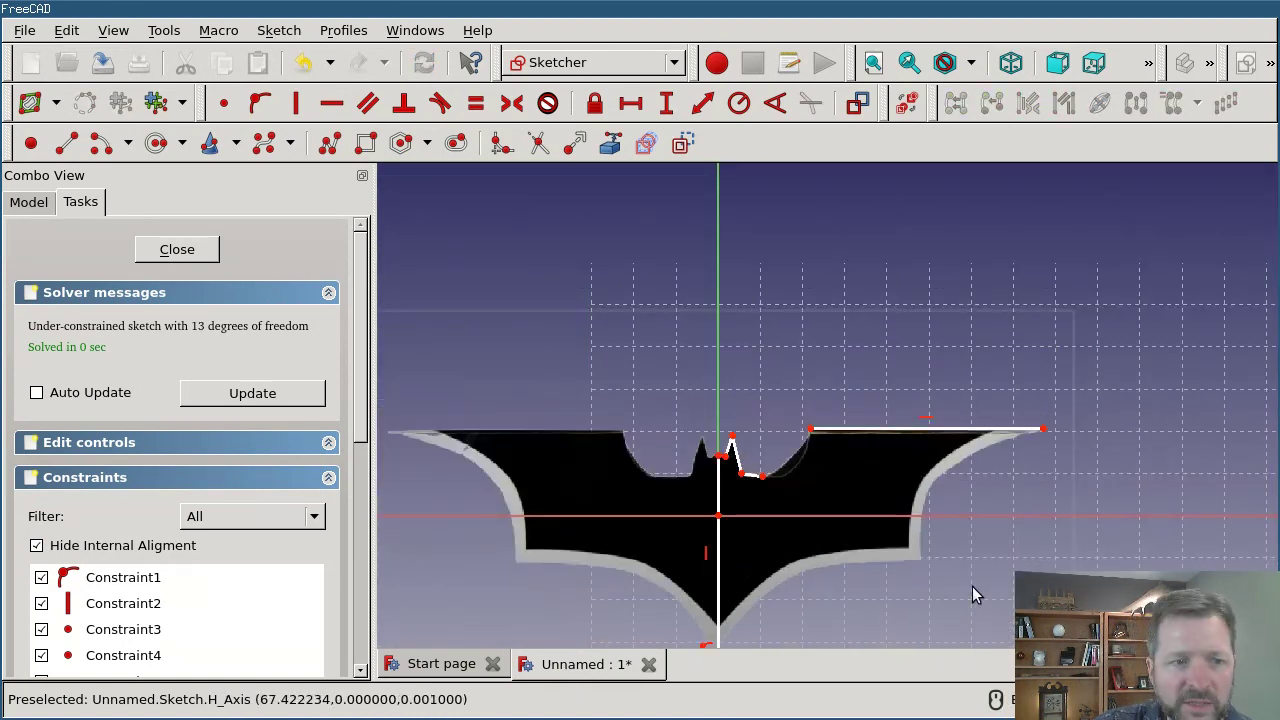
pyautogui.scroll(-3, 1031, 454)
pyautogui.scroll(3, 1031, 546)
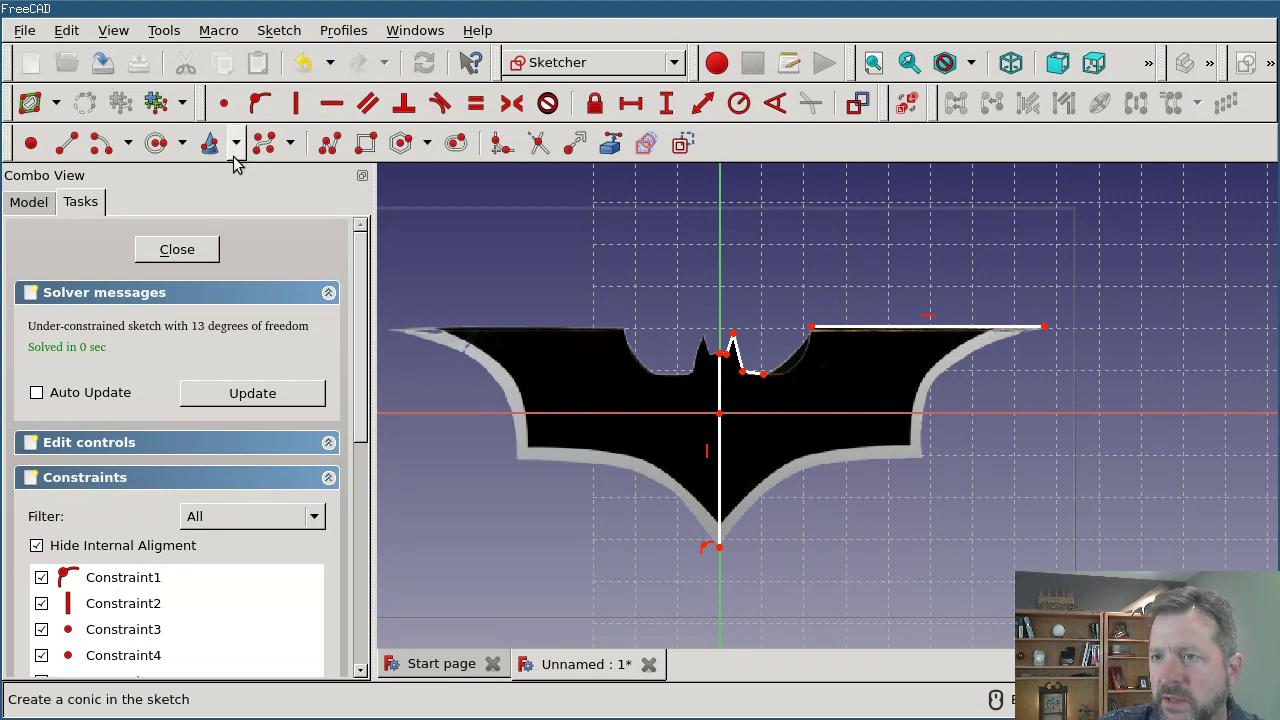
pyautogui.click(100, 145)
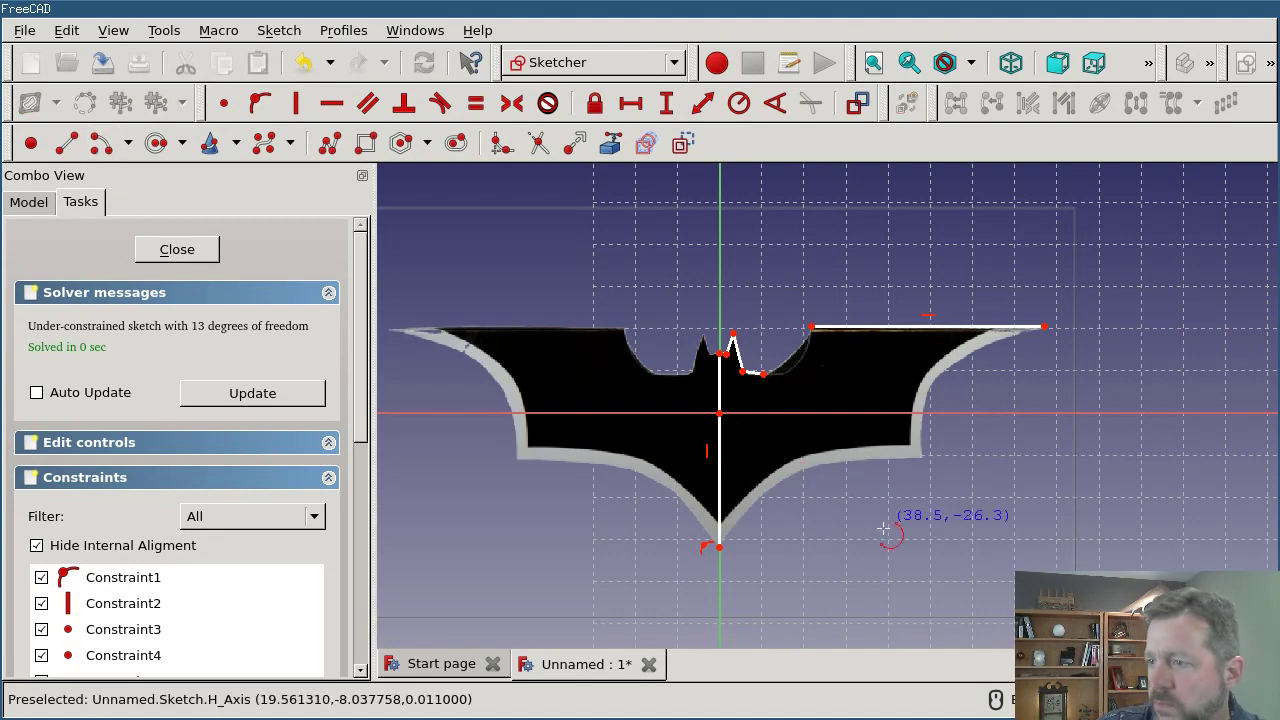
pyautogui.scroll(-5, 880, 486)
pyautogui.scroll(5, 910, 525)
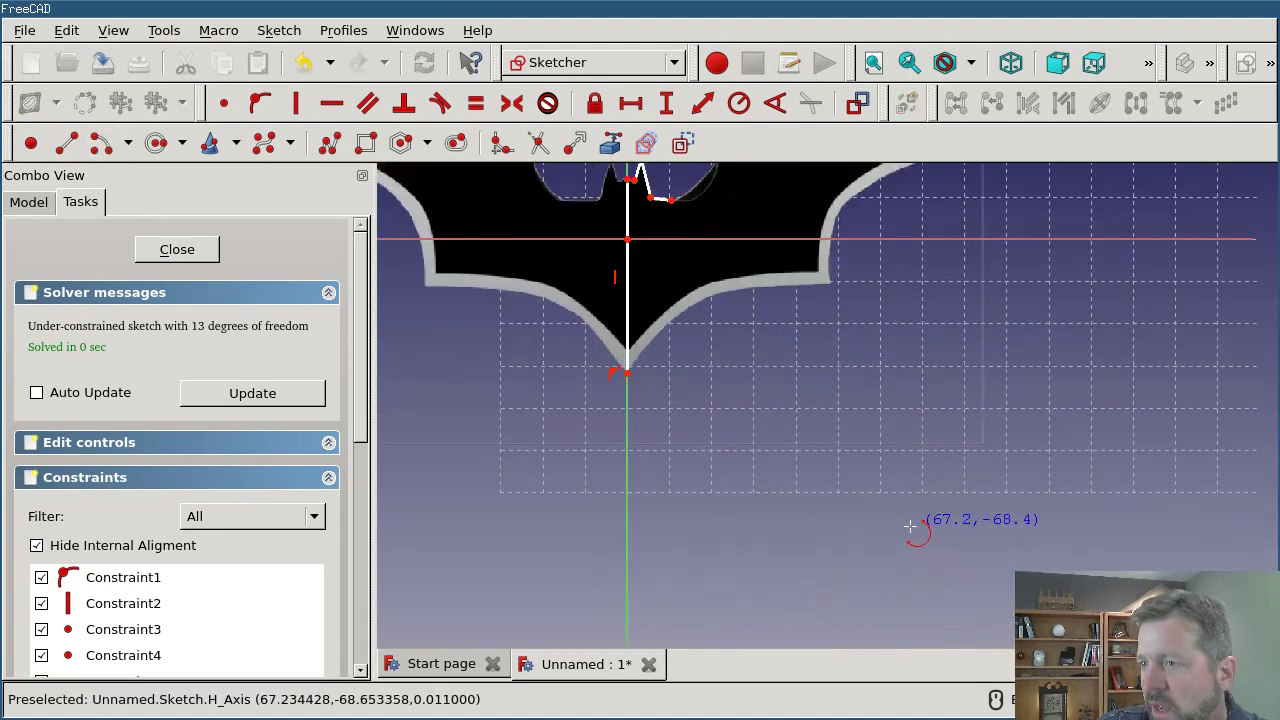
pyautogui.click(790, 462)
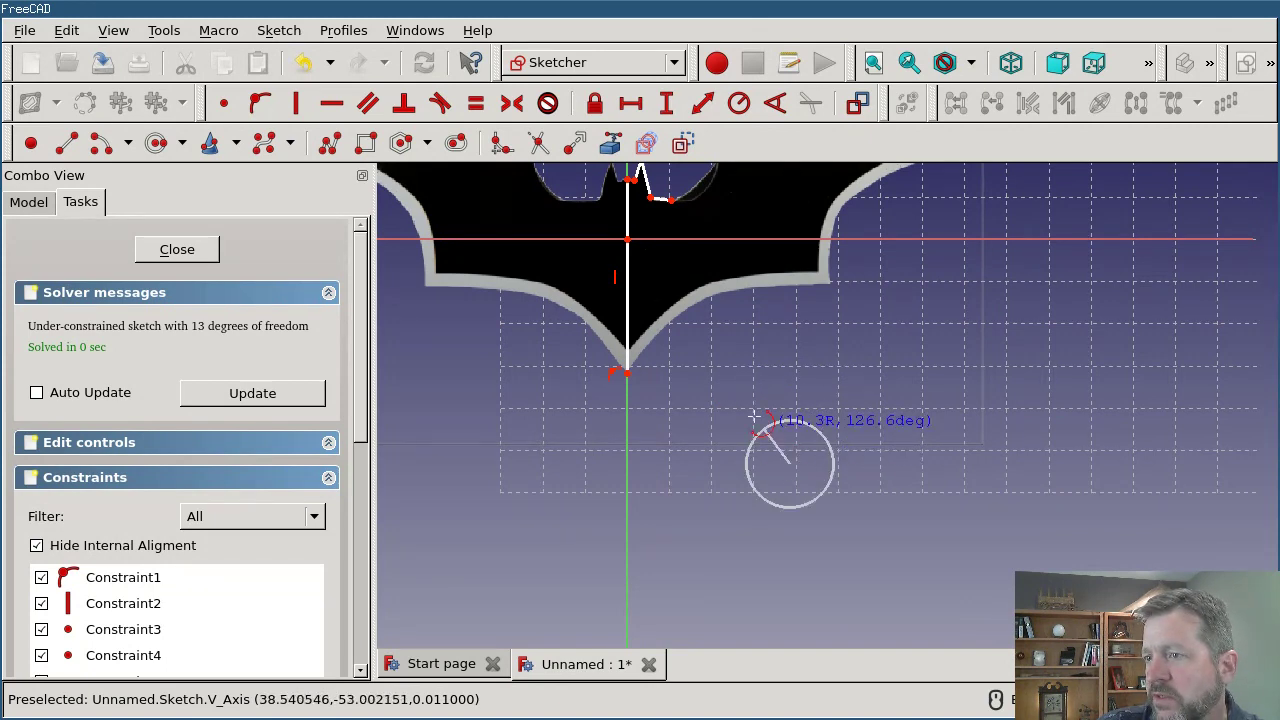
pyautogui.click(627, 375)
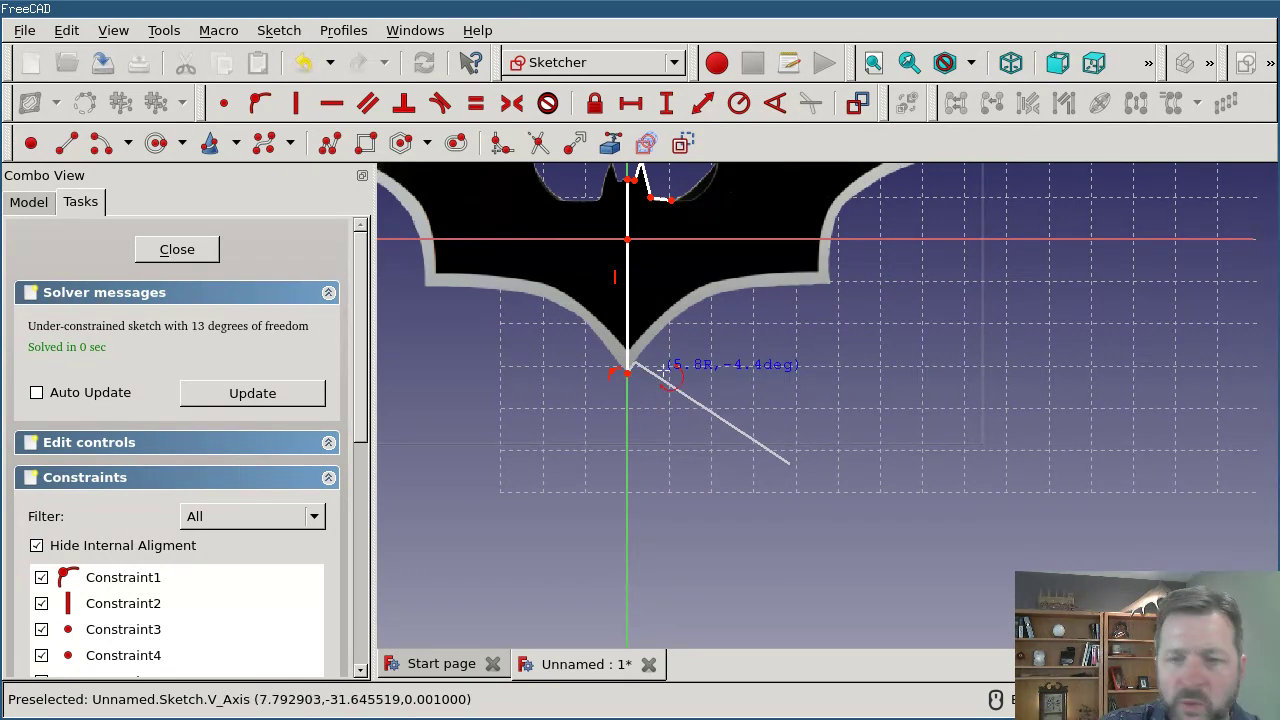
pyautogui.rightClick(830, 284)
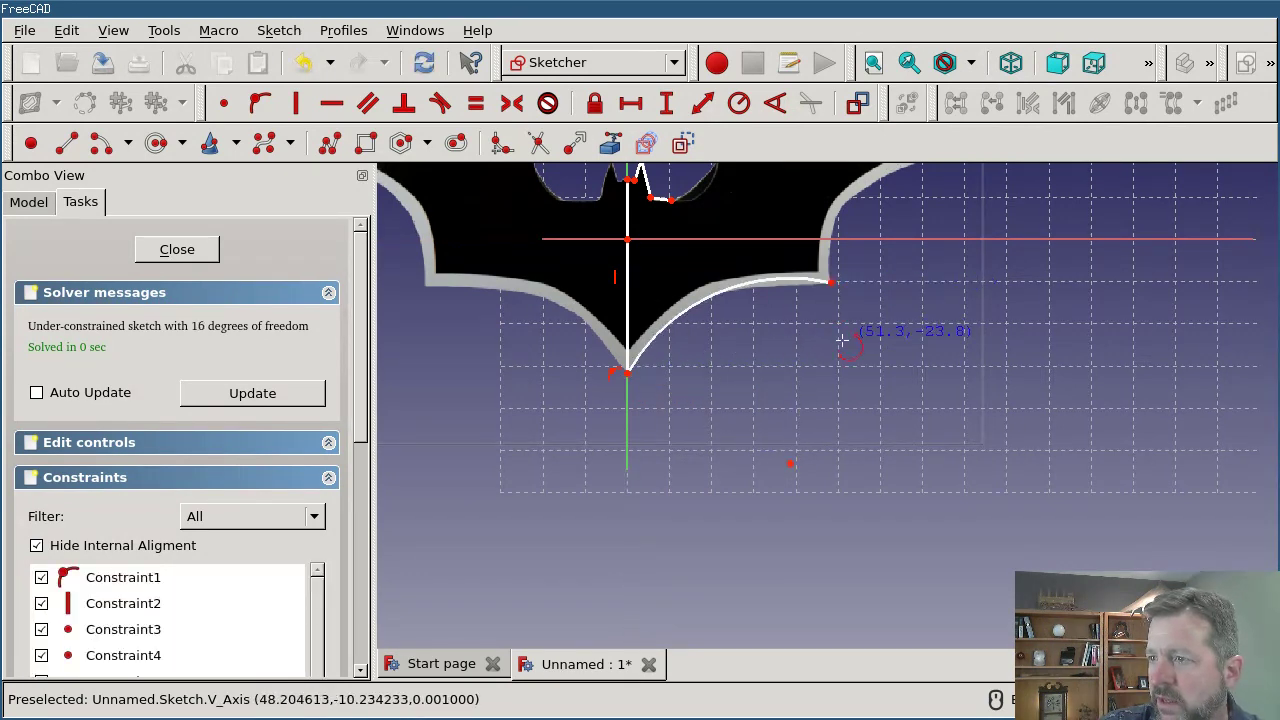
# Draw the wingtip arc from the lower wing corner up to the top-right wing tip.
pyautogui.scroll(-5, 855, 334)
pyautogui.scroll(4, 880, 330)
pyautogui.scroll(2, 830, 400)
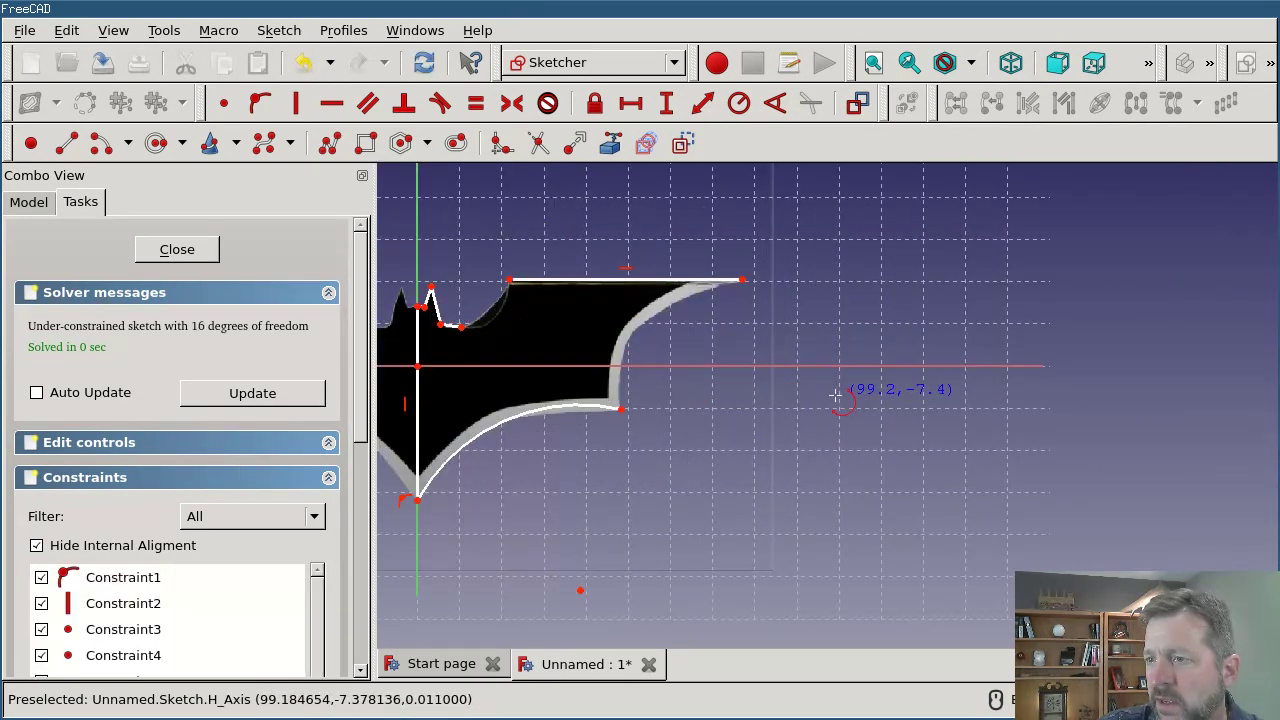
pyautogui.click(772, 420)
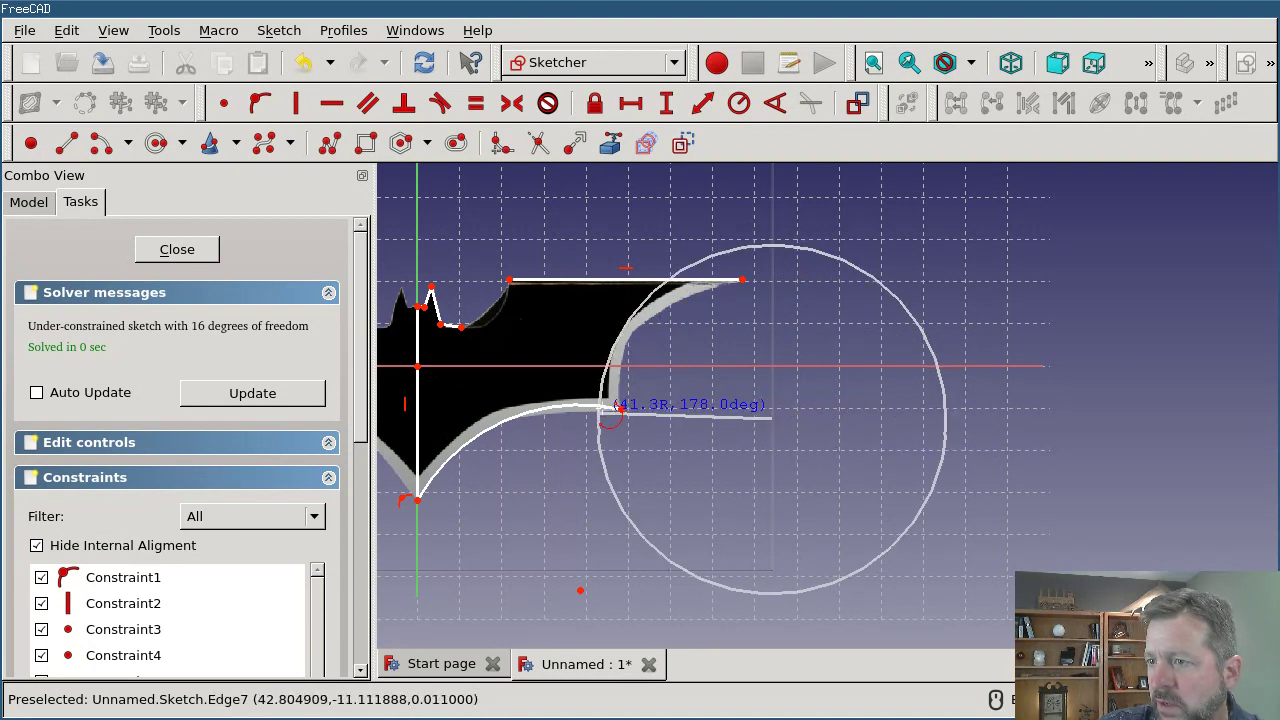
pyautogui.click(621, 408)
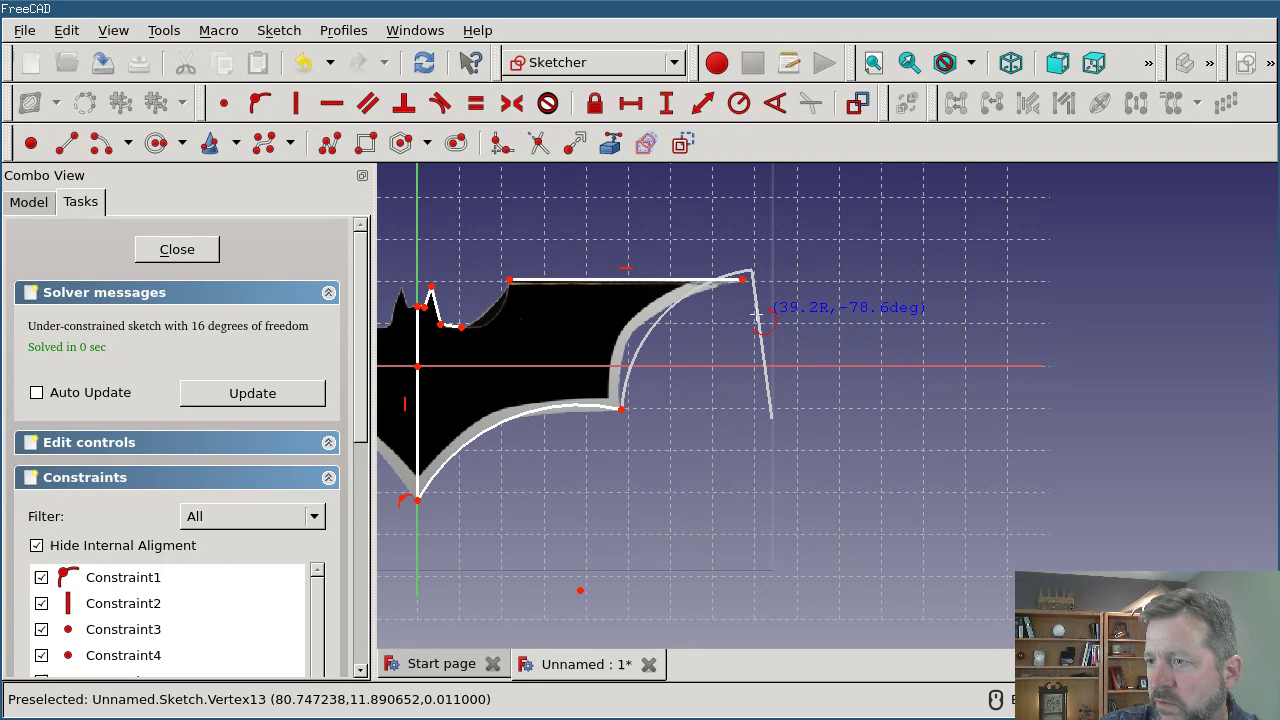
pyautogui.click(742, 275)
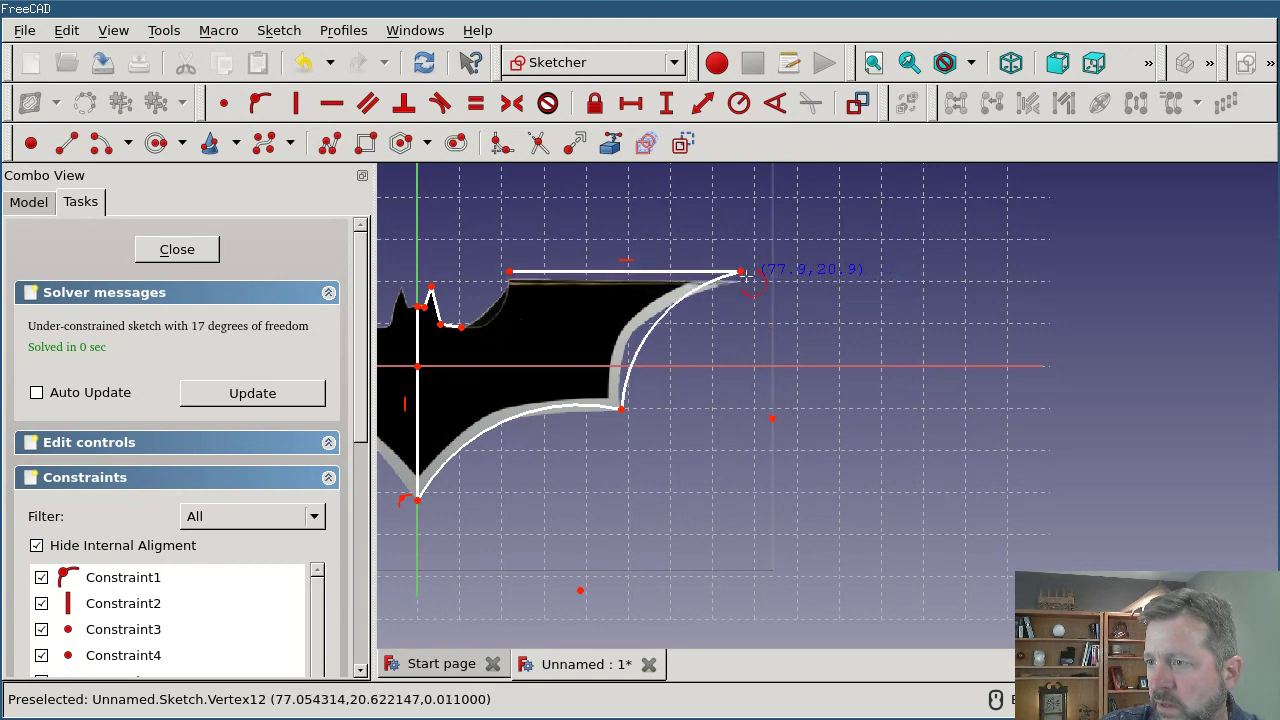
pyautogui.rightClick(762, 288)
pyautogui.rightClick(777, 327)
pyautogui.click(687, 263)
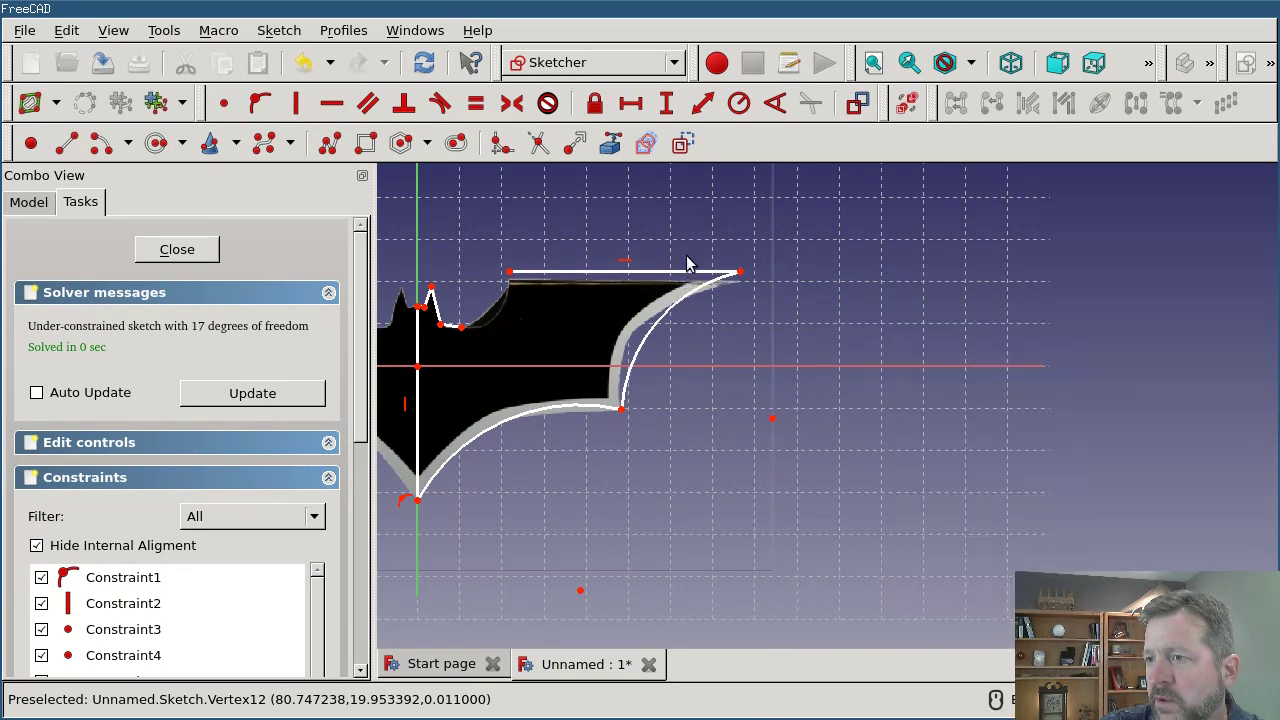
# Draw the notch arc from the top edge's left end down to the bottom of the dip.
pyautogui.scroll(-3, 436, 296)
pyautogui.scroll(6, 437, 249)
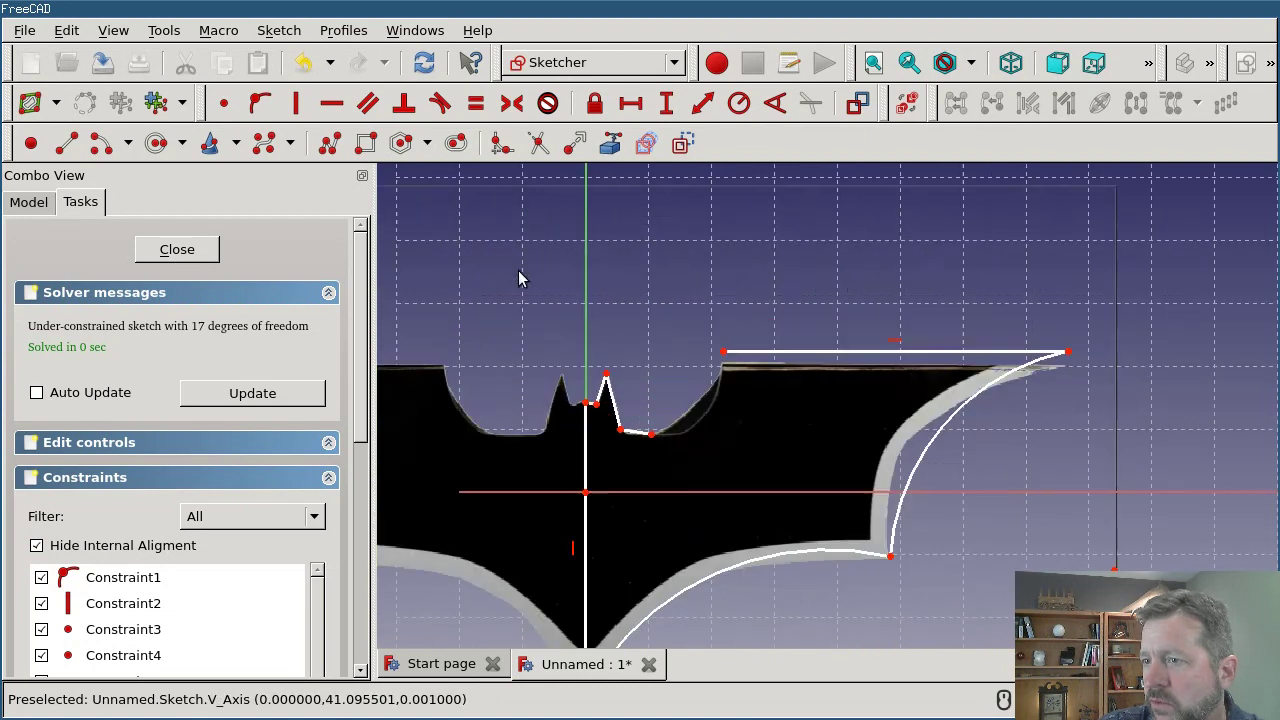
pyautogui.click(101, 143)
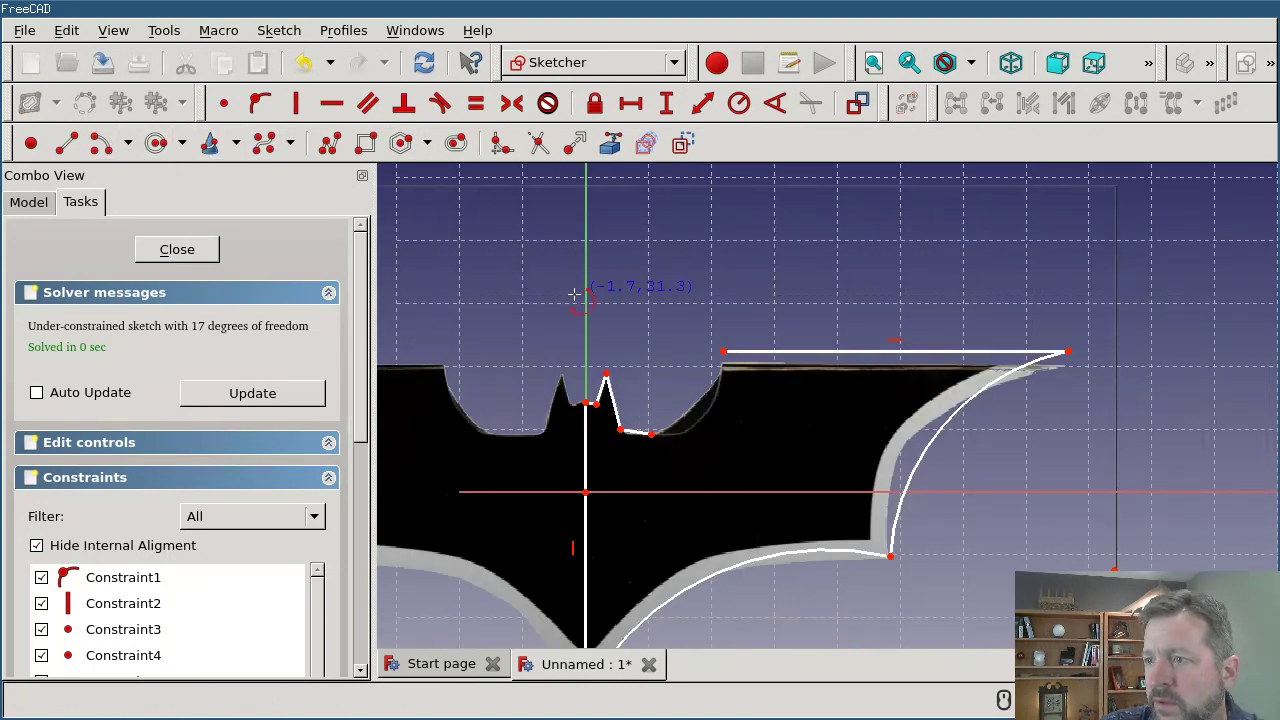
pyautogui.click(654, 352)
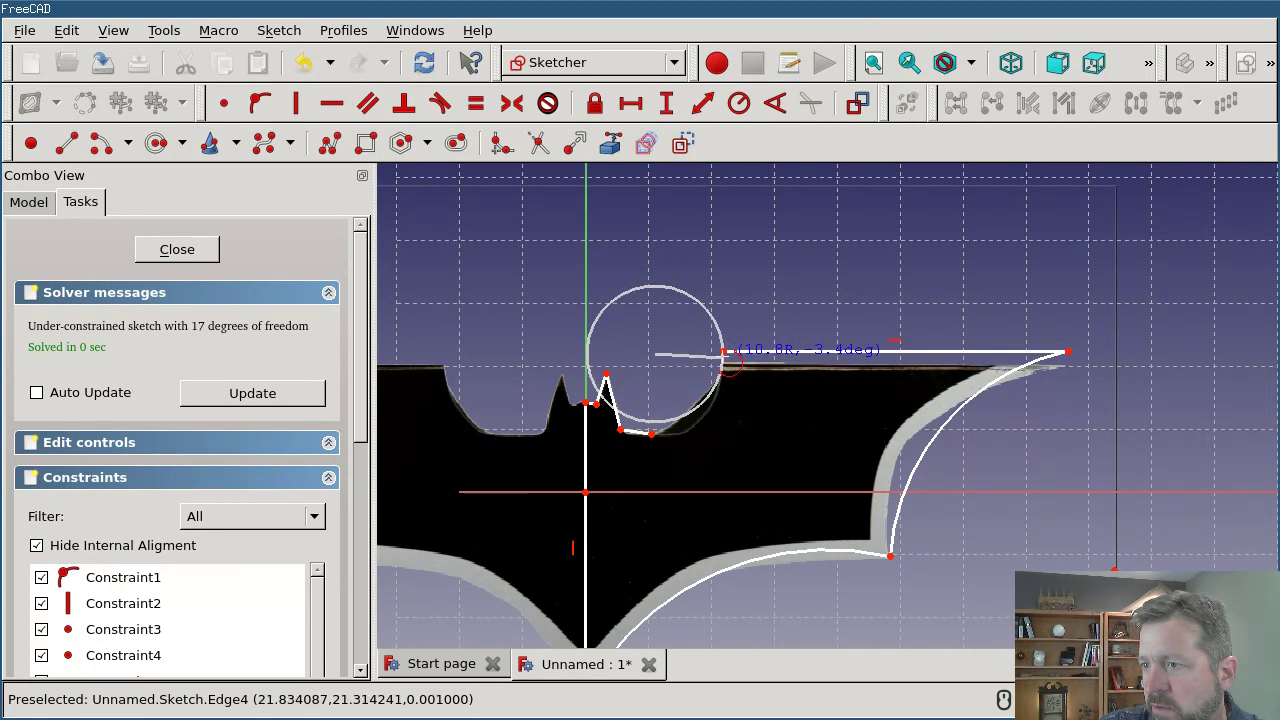
pyautogui.click(723, 354)
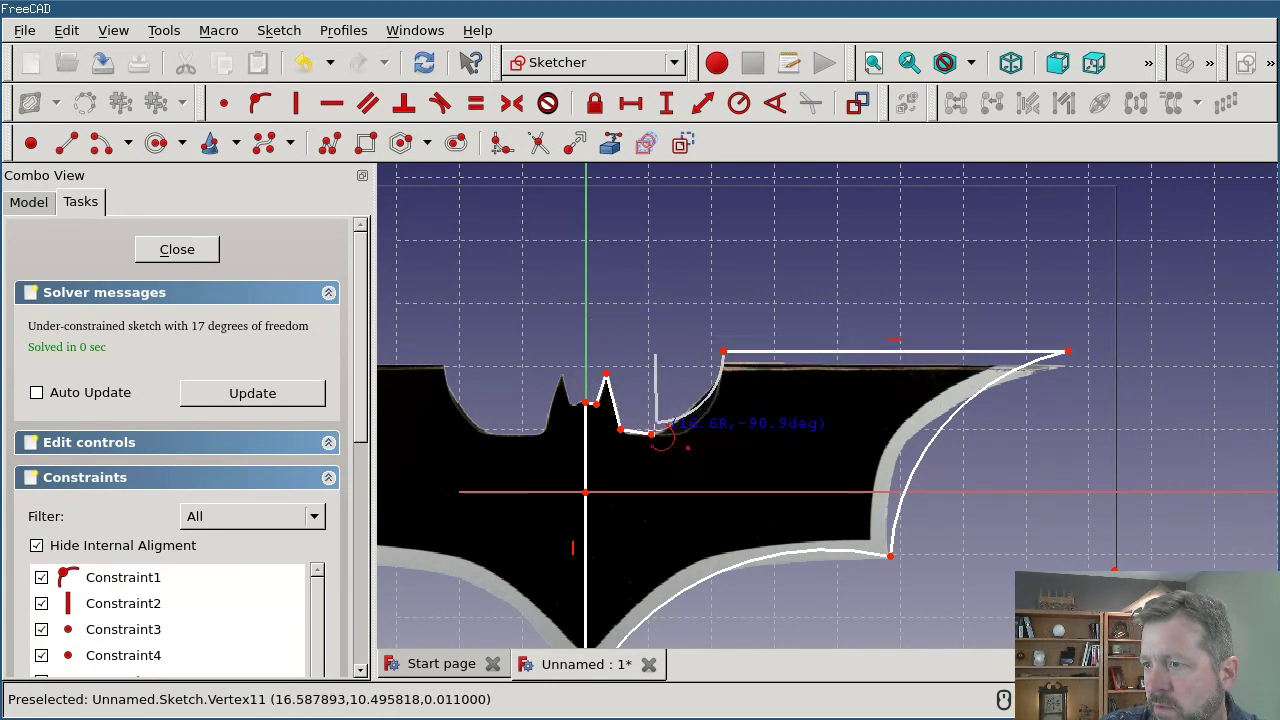
pyautogui.click(652, 432)
pyautogui.rightClick(688, 400)
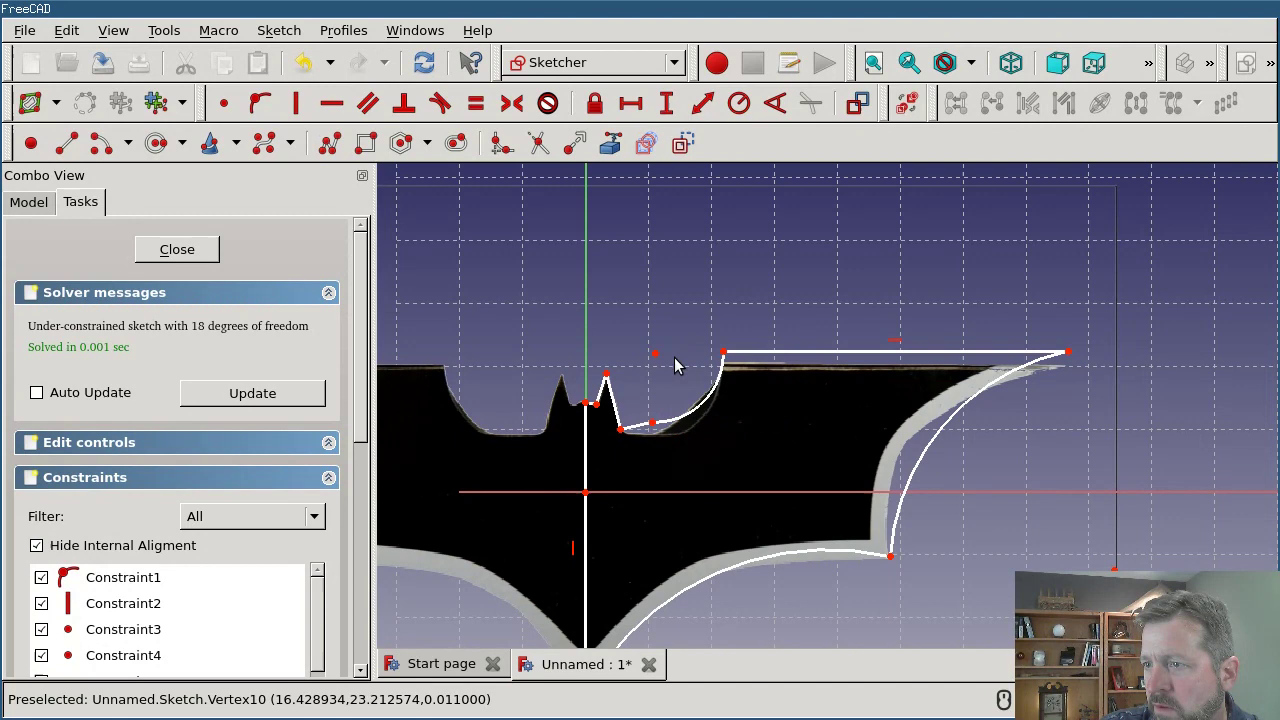
pyautogui.rightClick(684, 333)
pyautogui.click(668, 385)
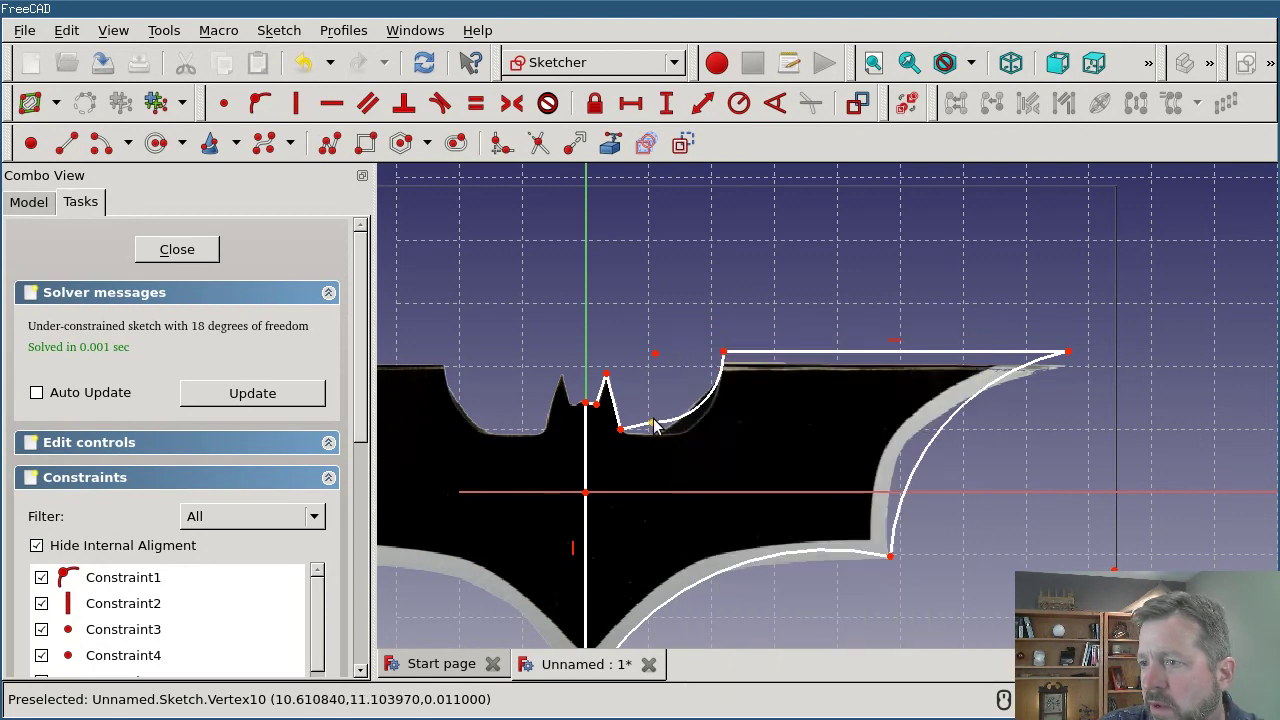
# Drag the notch arc, top edge and lower wing corner so they fit the image.
pyautogui.moveTo(654, 424); pyautogui.dragTo(653, 435)
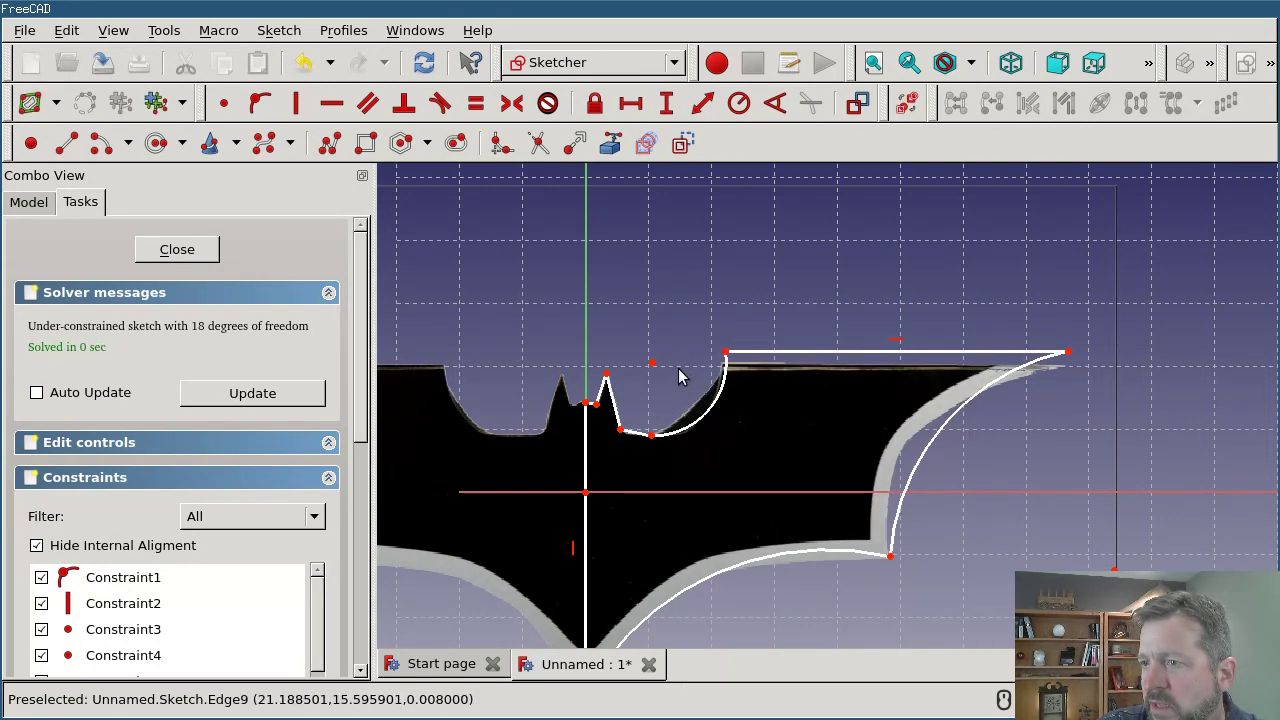
pyautogui.moveTo(653, 362); pyautogui.dragTo(646, 355)
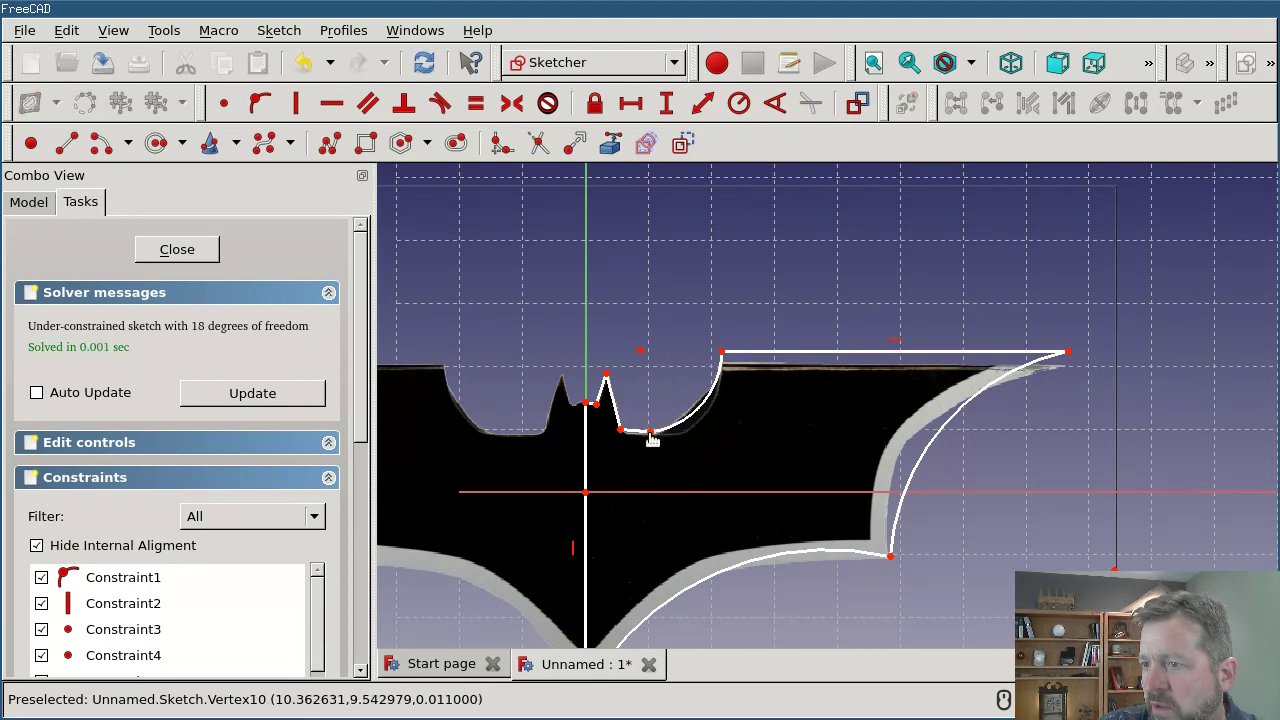
pyautogui.moveTo(651, 437); pyautogui.dragTo(652, 440)
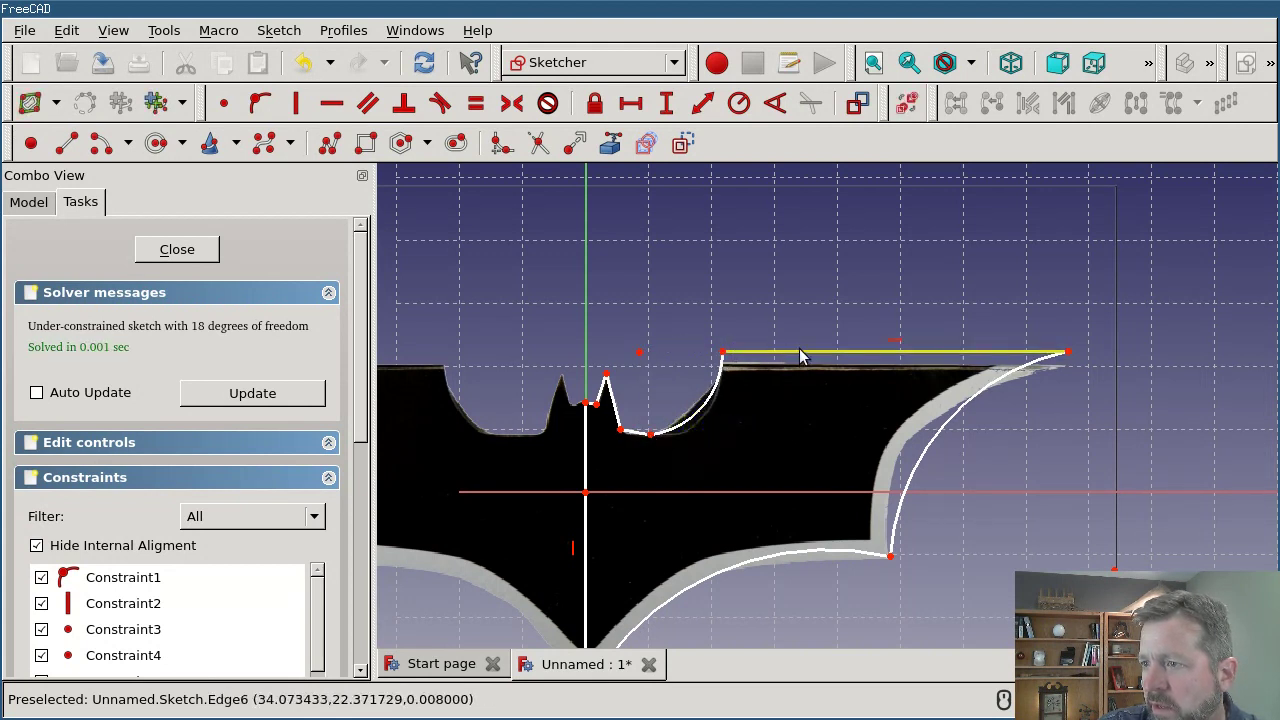
pyautogui.moveTo(806, 358); pyautogui.dragTo(800, 369)
pyautogui.scroll(2, 1010, 480)
pyautogui.scroll(-2, 1105, 553)
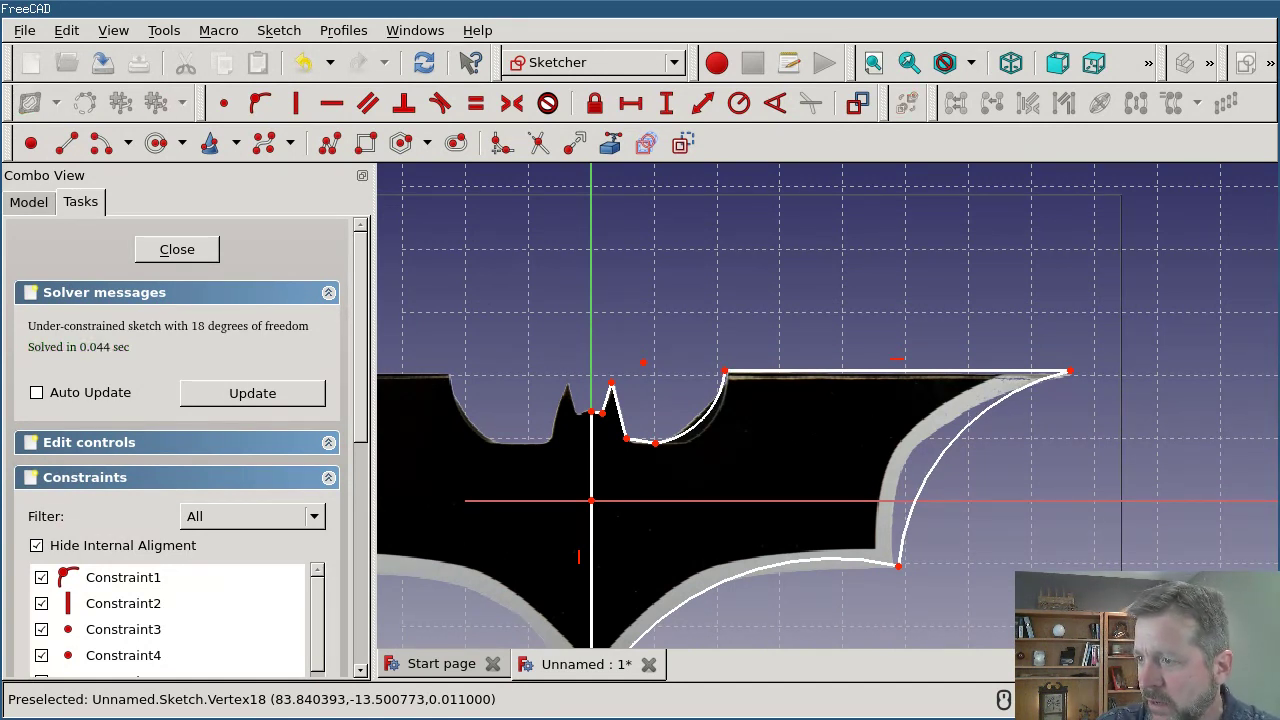
pyautogui.moveTo(898, 566); pyautogui.dragTo(878, 563)
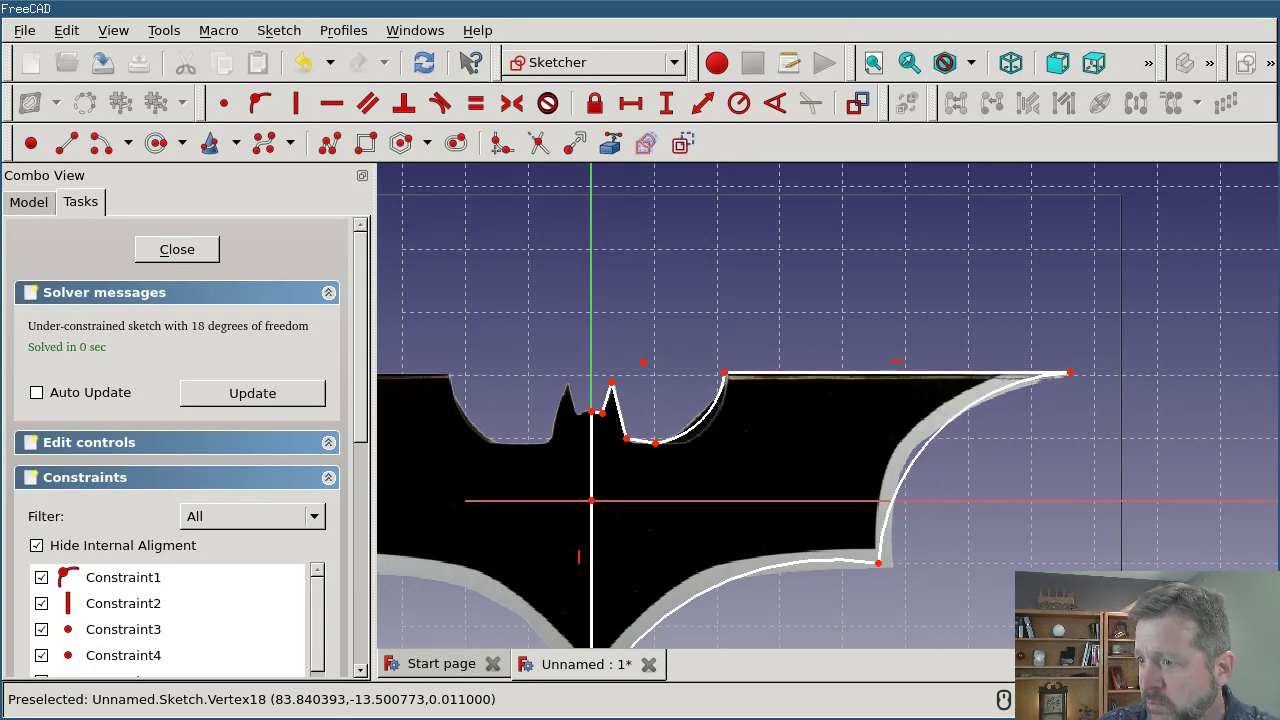
# Nudge the lower wing curve and move the lower wing corner outward to match the image.
pyautogui.scroll(-8, 923, 584)
pyautogui.scroll(5, 890, 567)
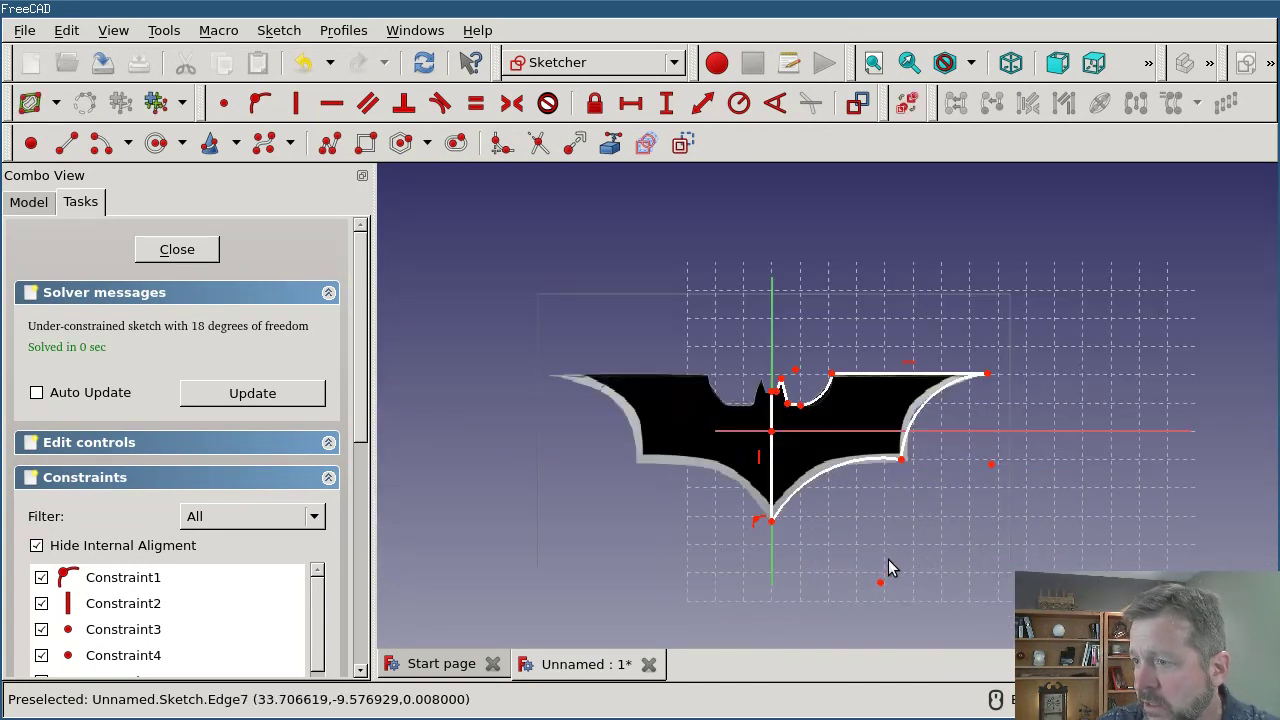
pyautogui.scroll(2, 890, 567)
pyautogui.moveTo(880, 594)
pyautogui.mouseDown()
pyautogui.moveTo(895, 603)
pyautogui.moveTo(876, 570)
pyautogui.moveTo(872, 596)
pyautogui.mouseUp()
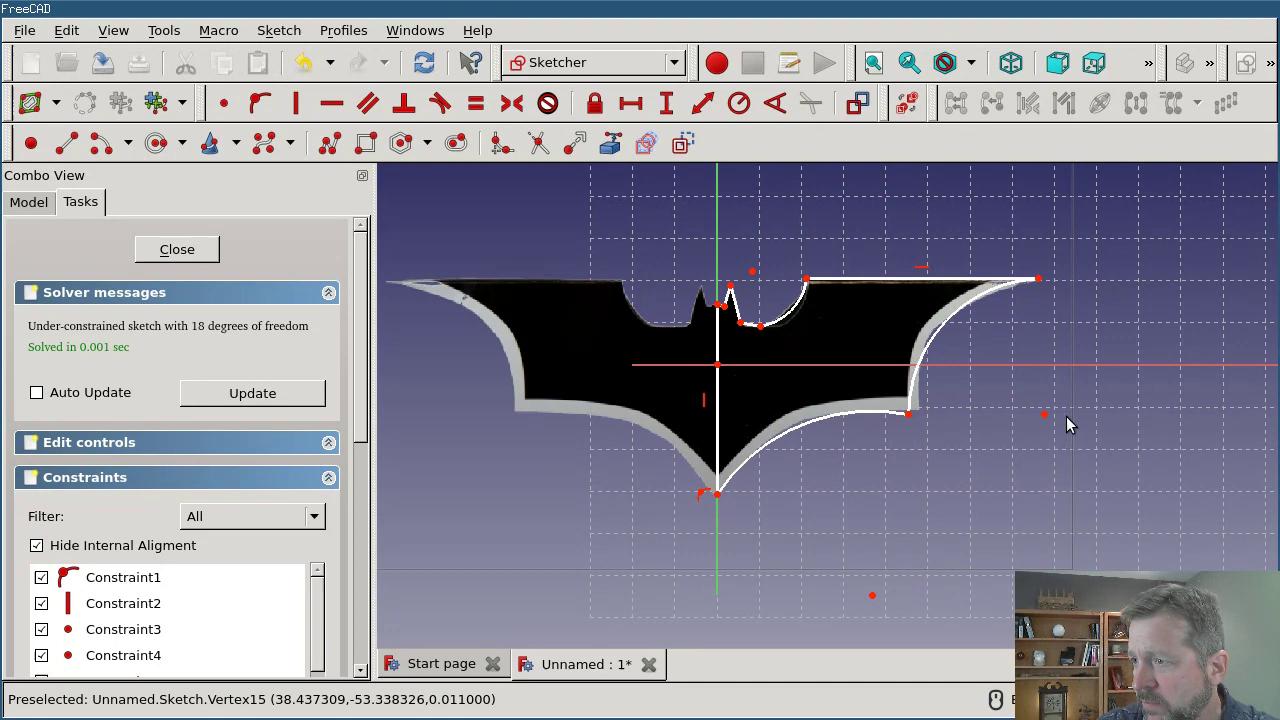
pyautogui.moveTo(1046, 416); pyautogui.dragTo(1061, 419)
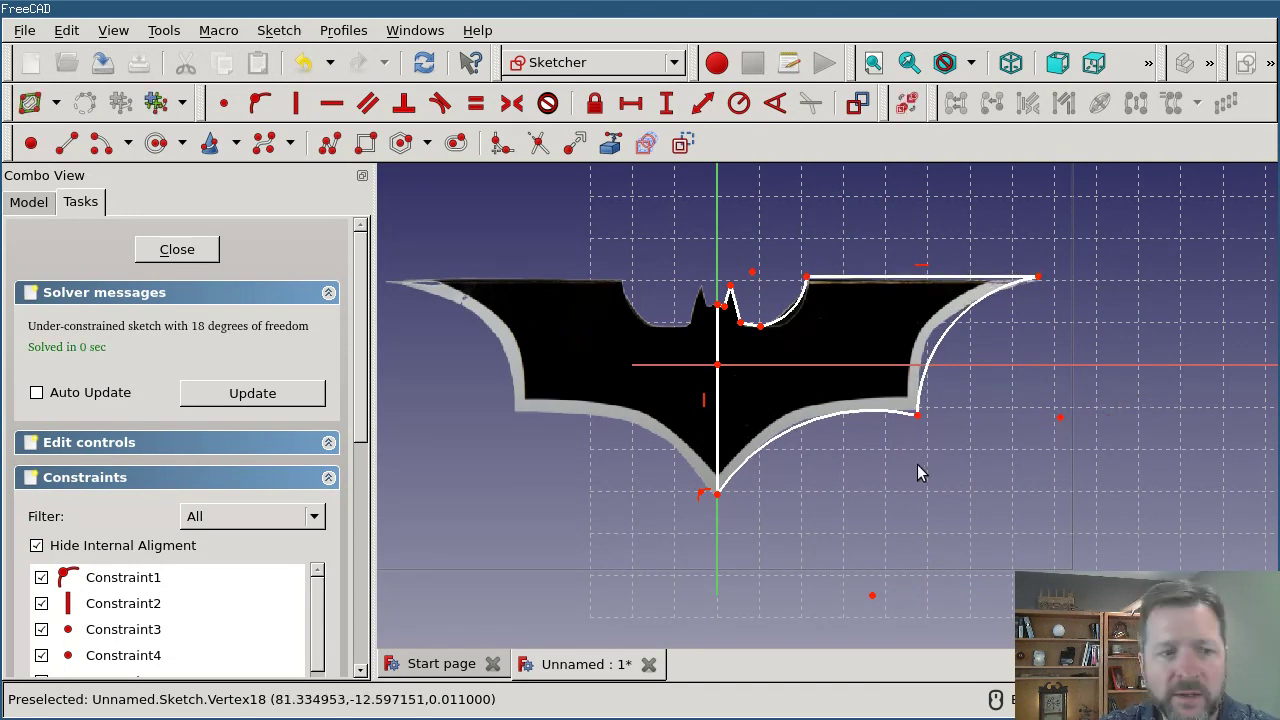
pyautogui.scroll(-1, 894, 457)
pyautogui.scroll(2, 874, 437)
pyautogui.scroll(-1, 870, 440)
pyautogui.scroll(2, 755, 385)
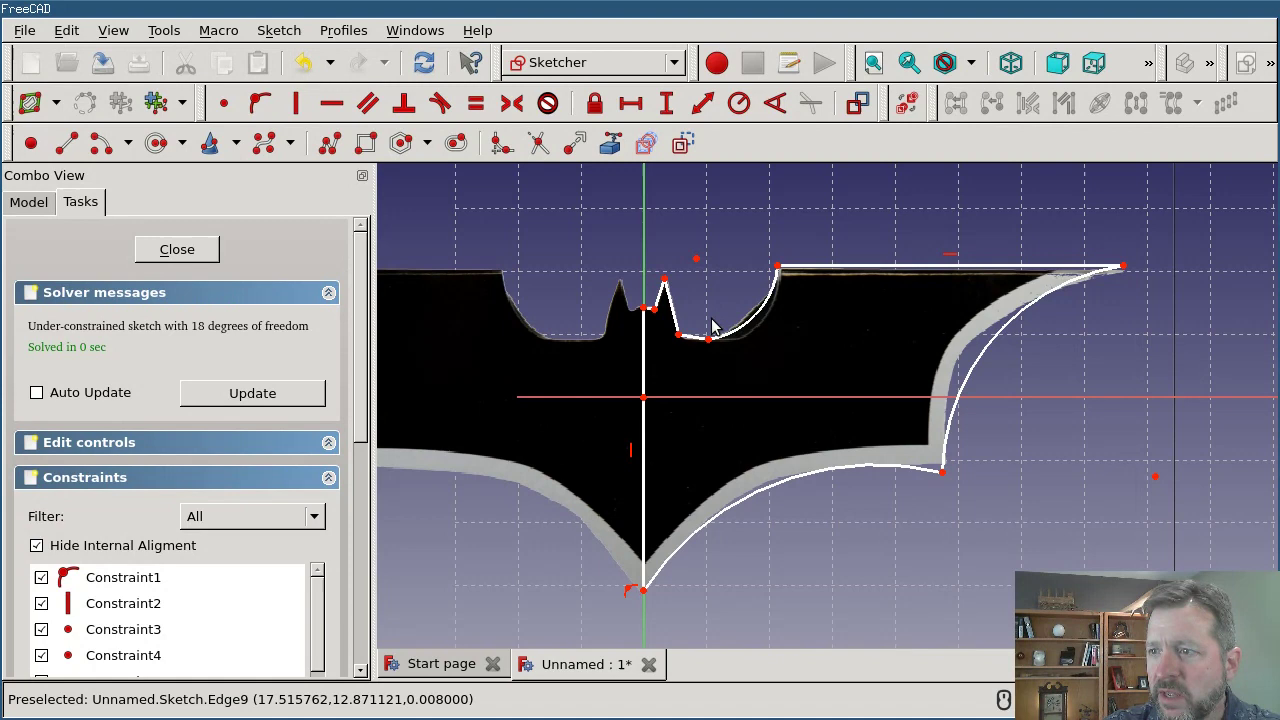
# Reshape the wingtip curve and lower the bottom point onto the image's tip.
pyautogui.scroll(2, 708, 338)
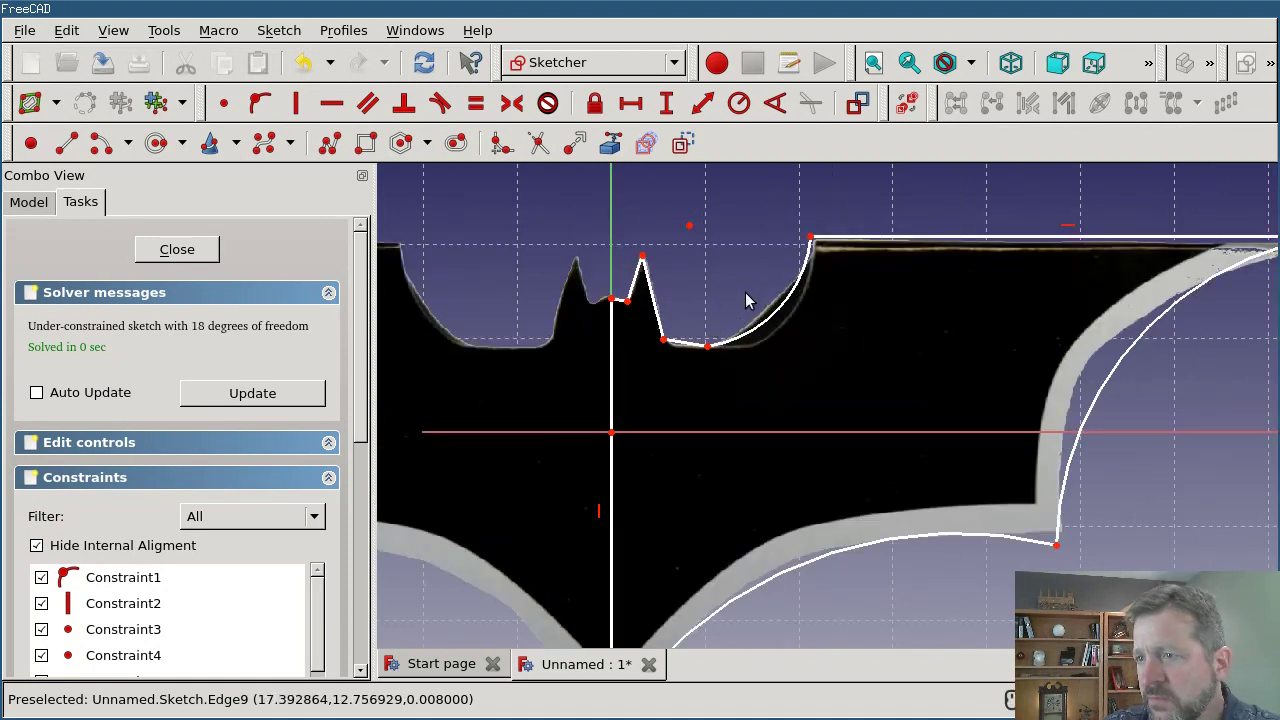
pyautogui.scroll(-2, 745, 300)
pyautogui.scroll(2, 772, 313)
pyautogui.scroll(-2, 771, 310)
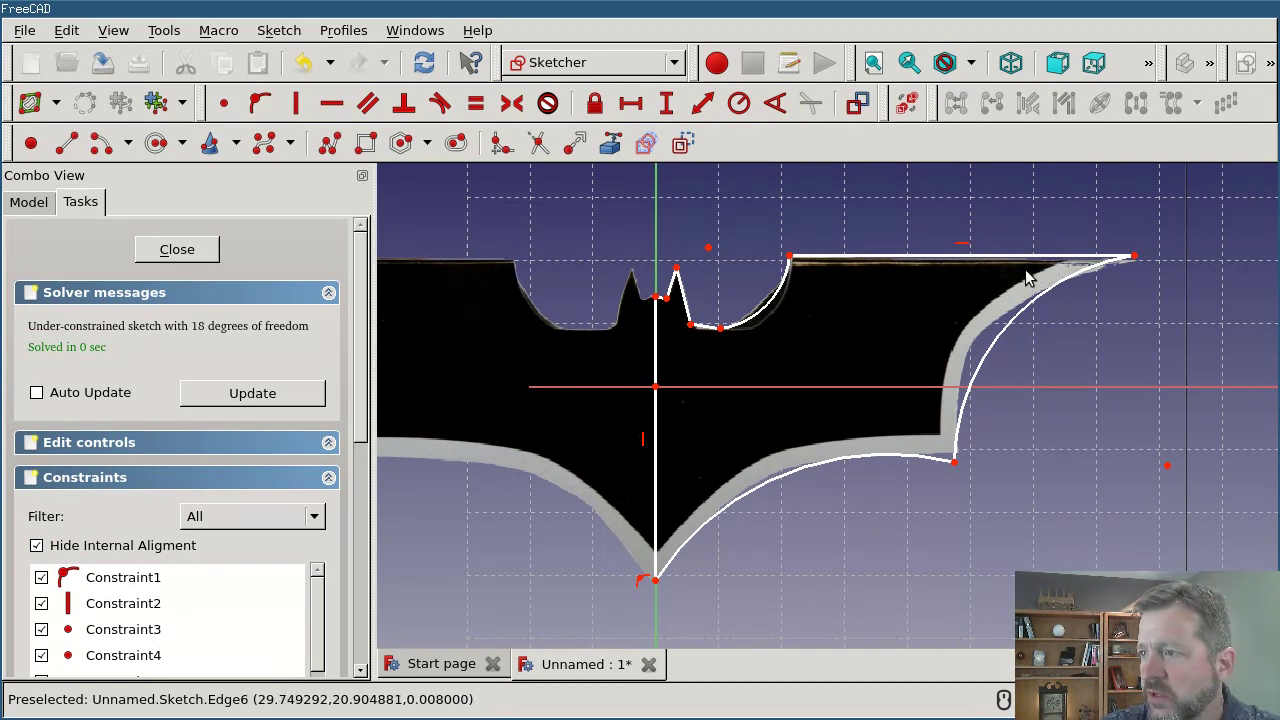
pyautogui.moveTo(1168, 470); pyautogui.dragTo(1146, 467)
pyautogui.moveTo(944, 459)
pyautogui.mouseDown()
pyautogui.moveTo(969, 463)
pyautogui.moveTo(958, 457)
pyautogui.mouseUp()
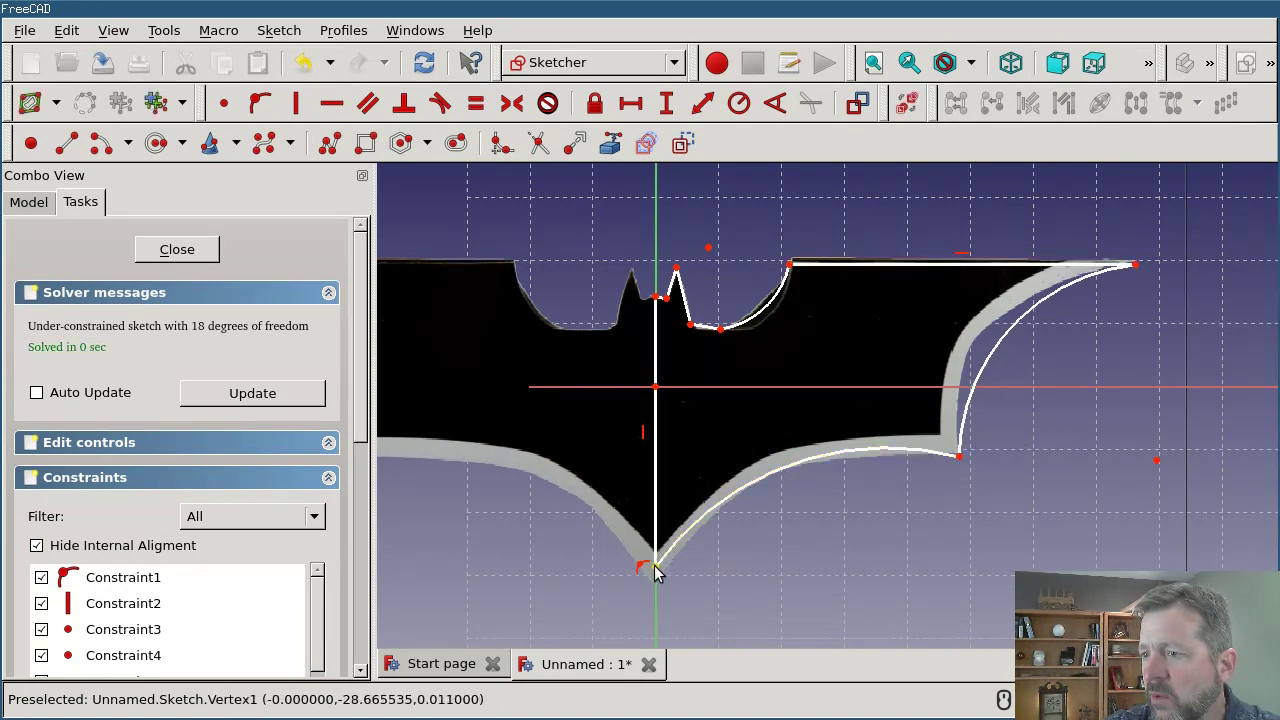
pyautogui.moveTo(657, 571); pyautogui.dragTo(657, 585)
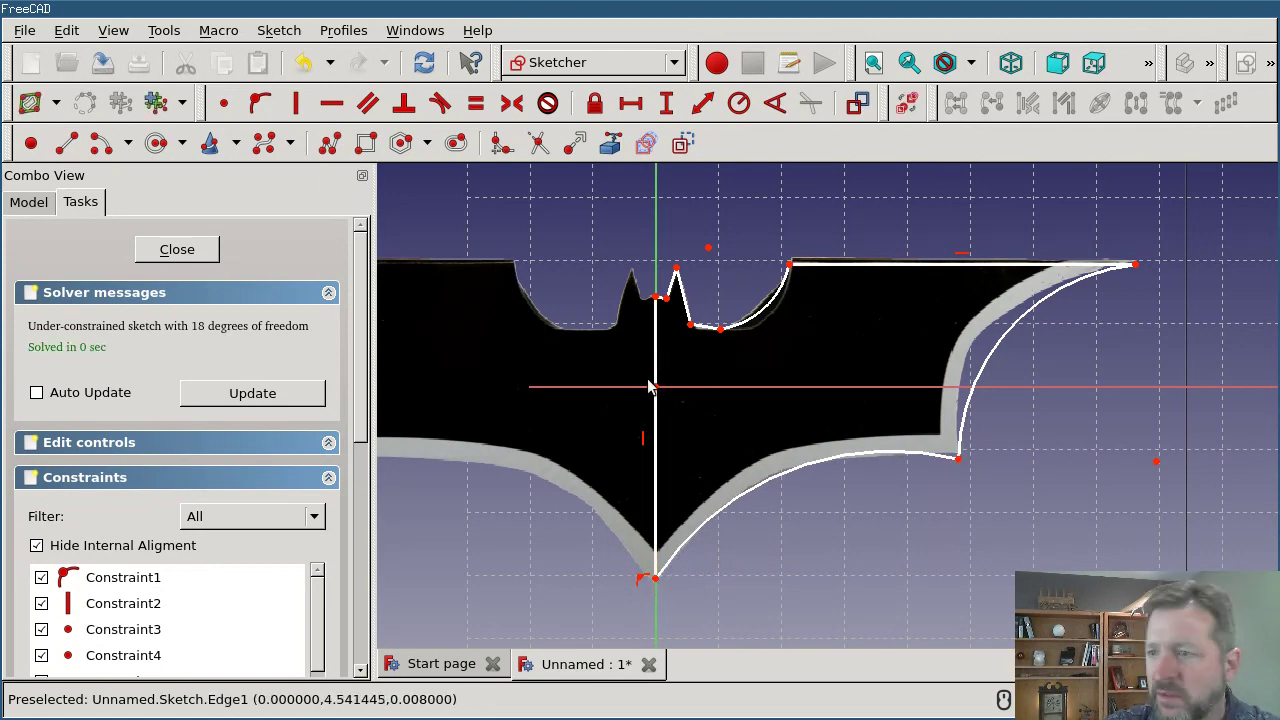
pyautogui.scroll(-2, 691, 342)
pyautogui.scroll(2, 705, 331)
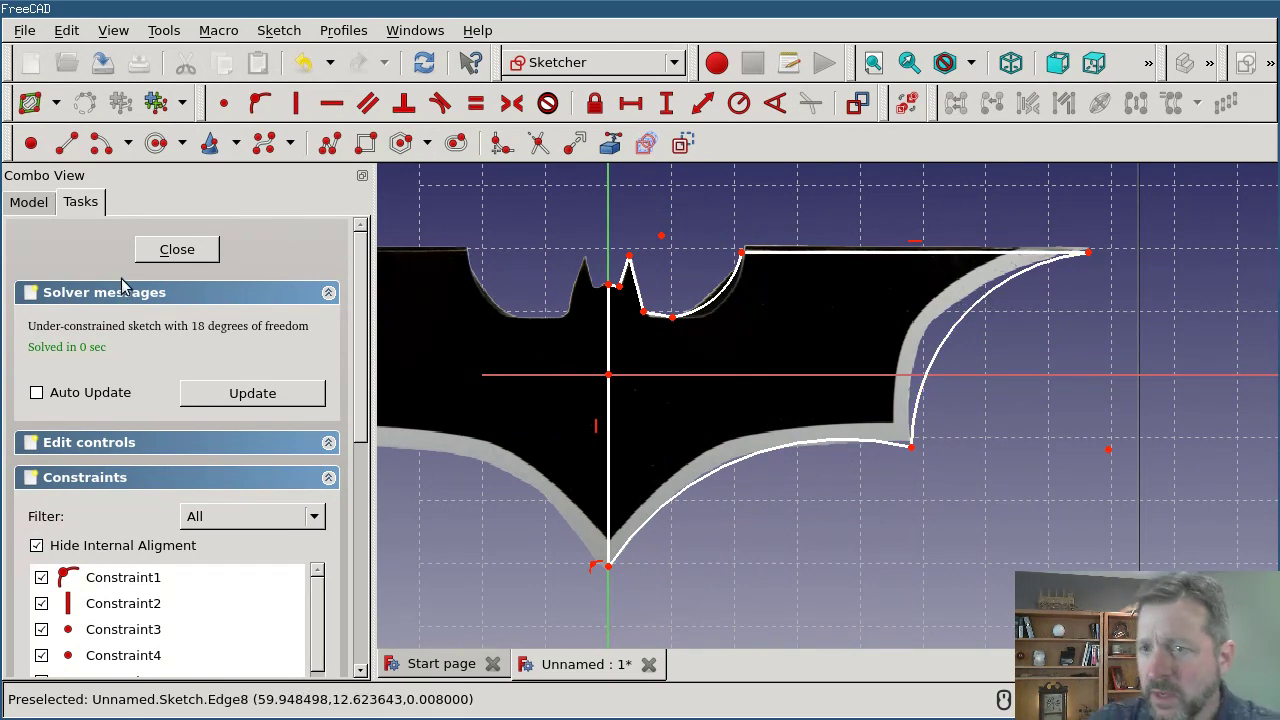
# Close the sketch and pad it into a 3 mm-thick solid.
pyautogui.click(177, 249)
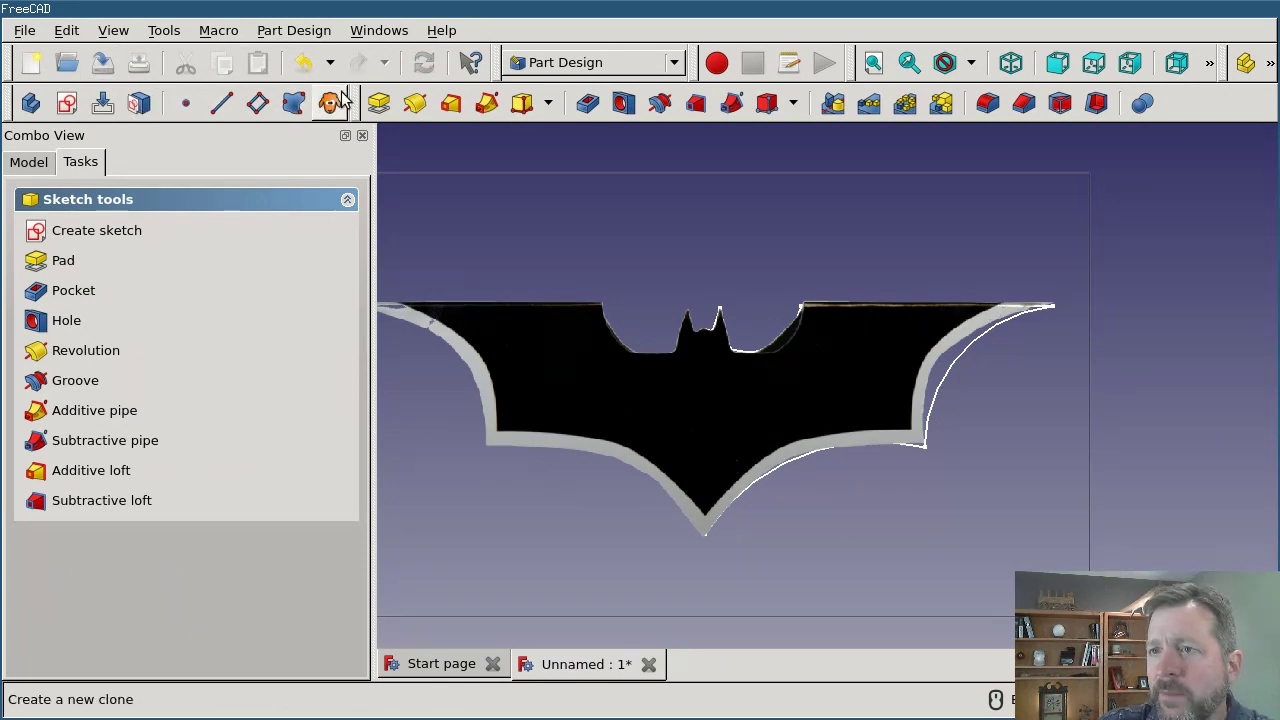
pyautogui.click(378, 103)
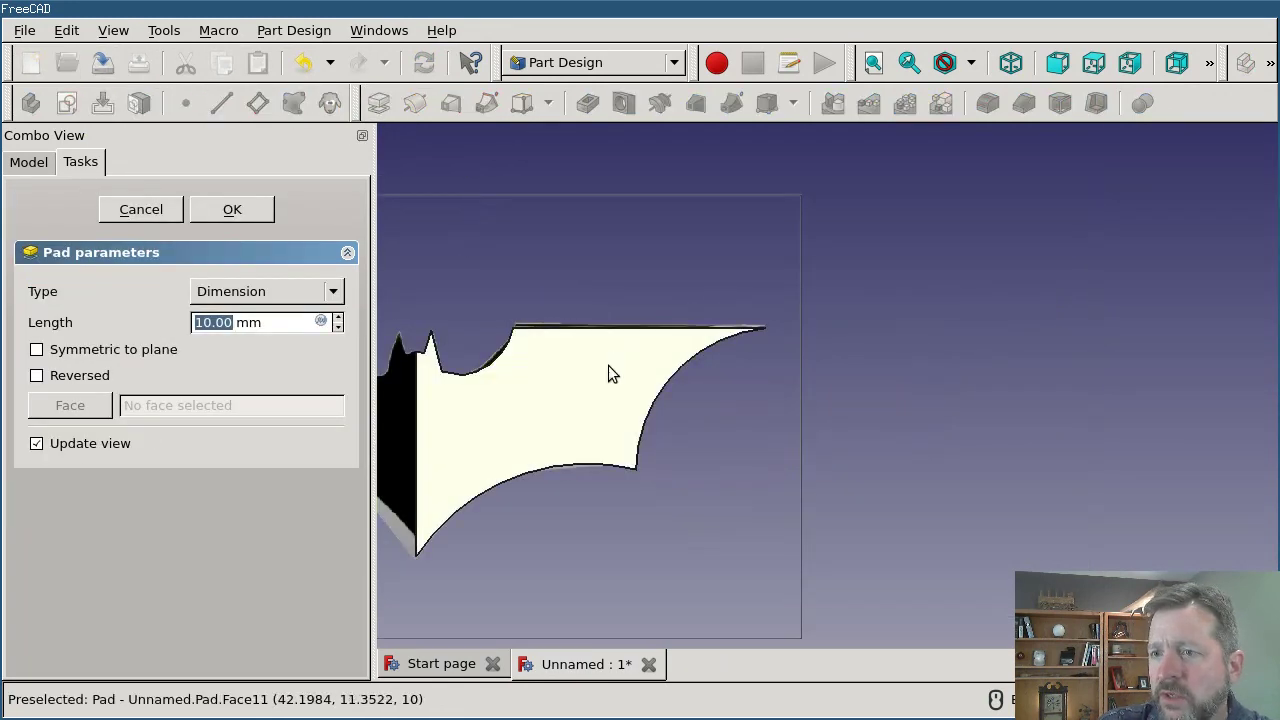
pyautogui.moveTo(608, 365); pyautogui.dragTo(869, 420, button='middle')
pyautogui.click(280, 322)
pyautogui.write('4')
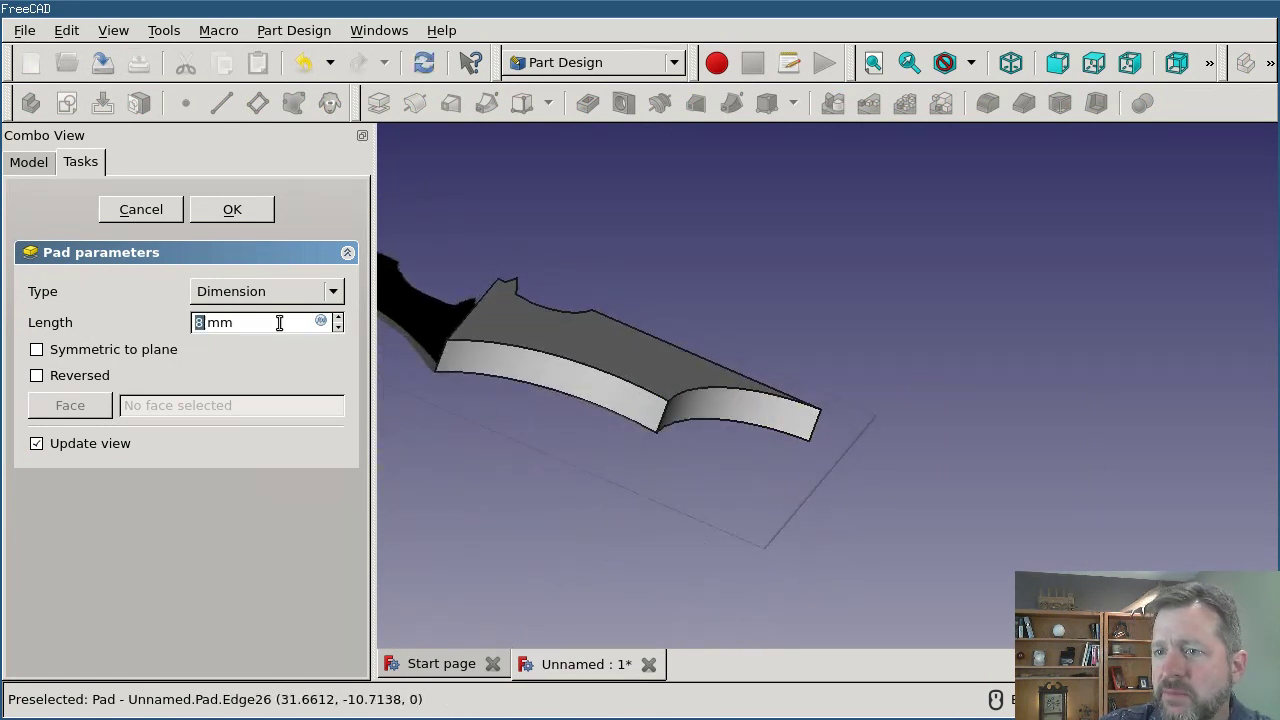
pyautogui.scroll(-1, 280, 322)
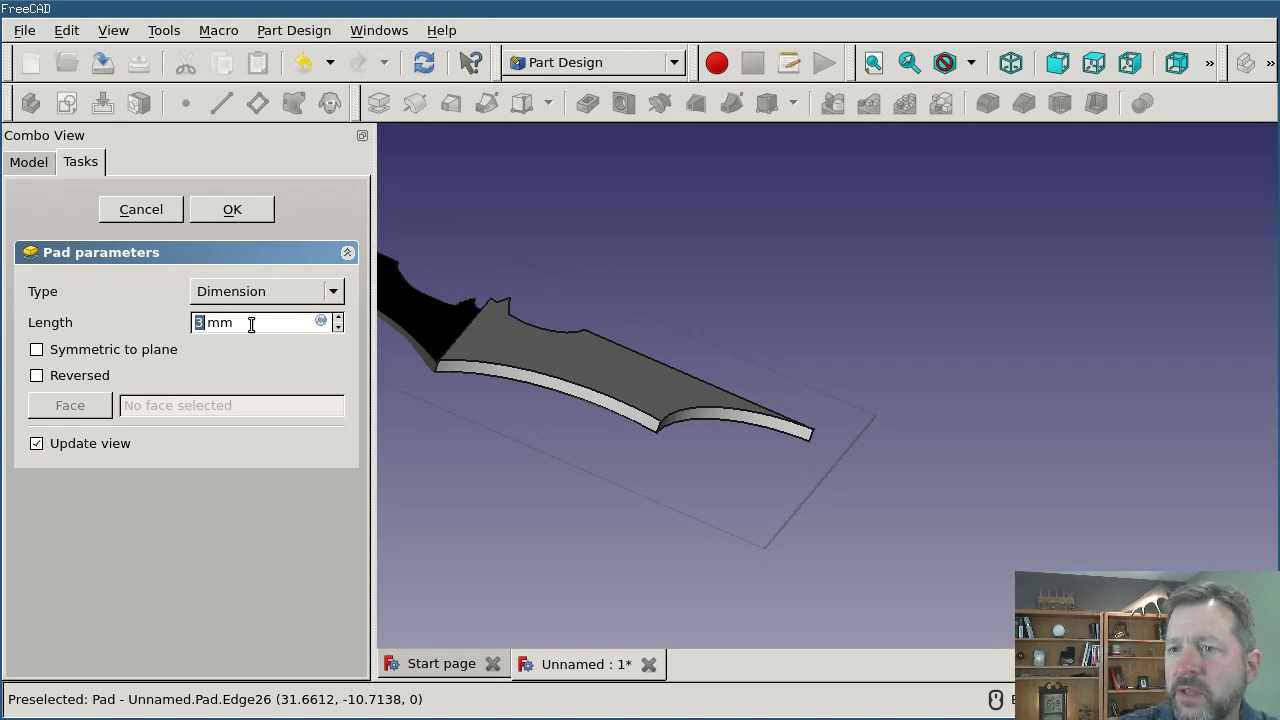
pyautogui.click(232, 209)
# Orbit and tilt the view to inspect the padded half-bat from above.
pyautogui.moveTo(557, 267); pyautogui.dragTo(623, 398, button='middle')
pyautogui.scroll(2, 623, 398)
pyautogui.scroll(2, 725, 438)
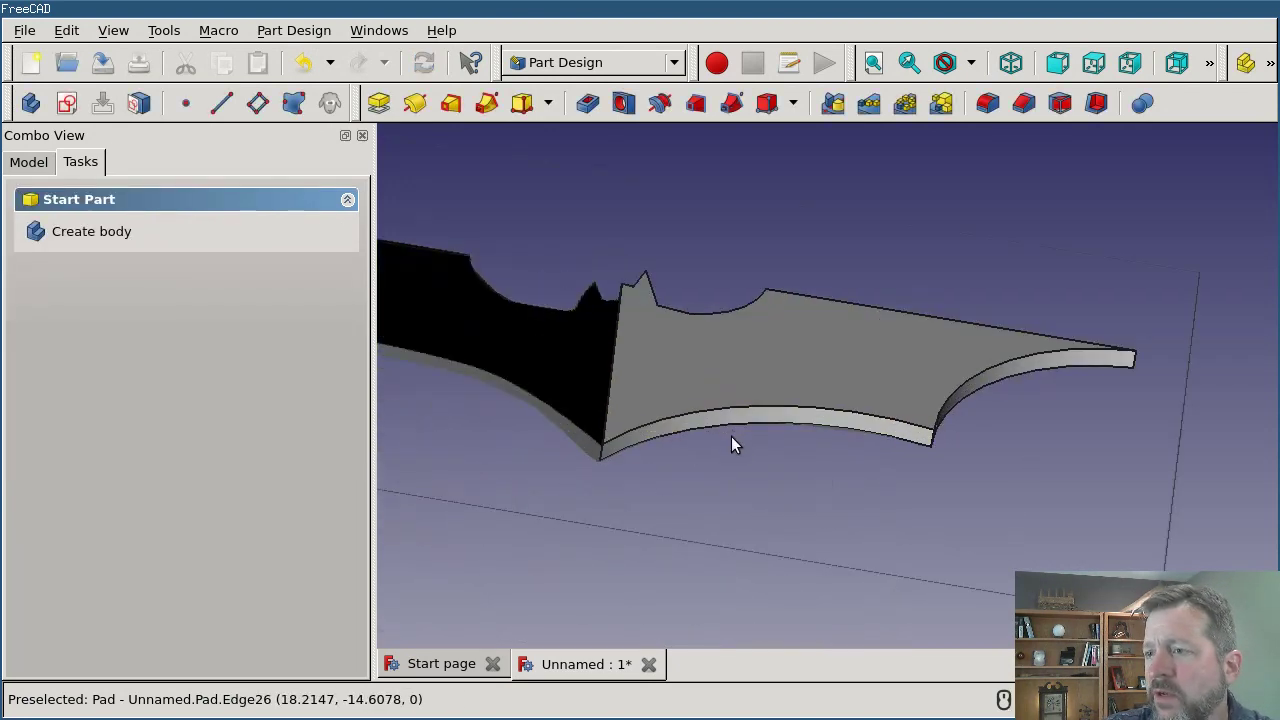
pyautogui.scroll(-3, 731, 446)
pyautogui.moveTo(723, 466); pyautogui.dragTo(749, 334, button='middle')
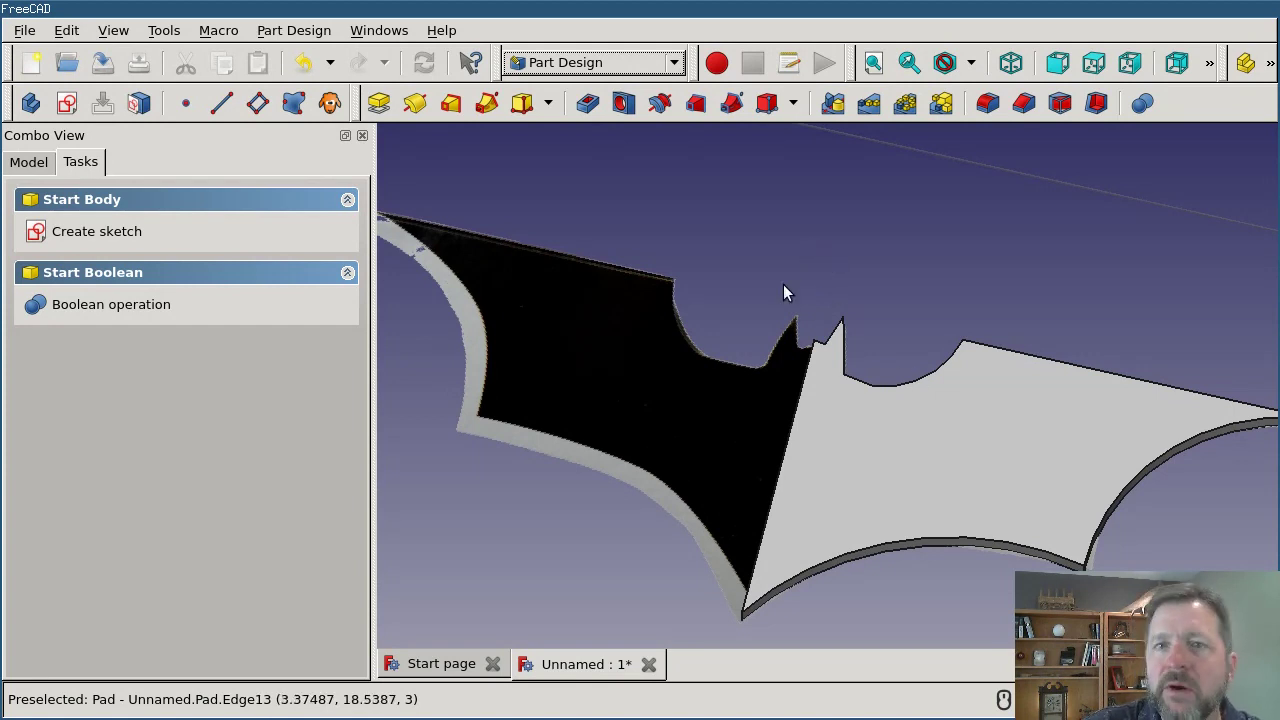
# Expand the Body in the model tree, check the Pad's 3 mm length, then deselect it.
pyautogui.click(22, 162)
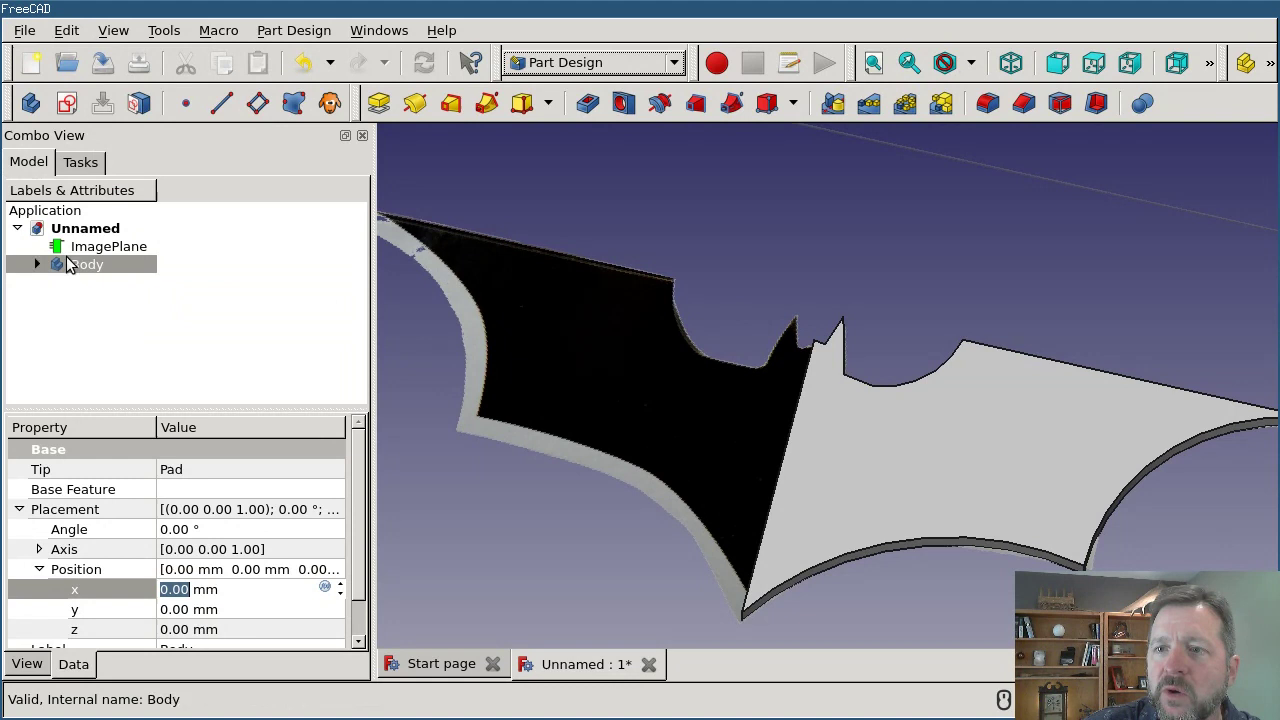
pyautogui.click(37, 264)
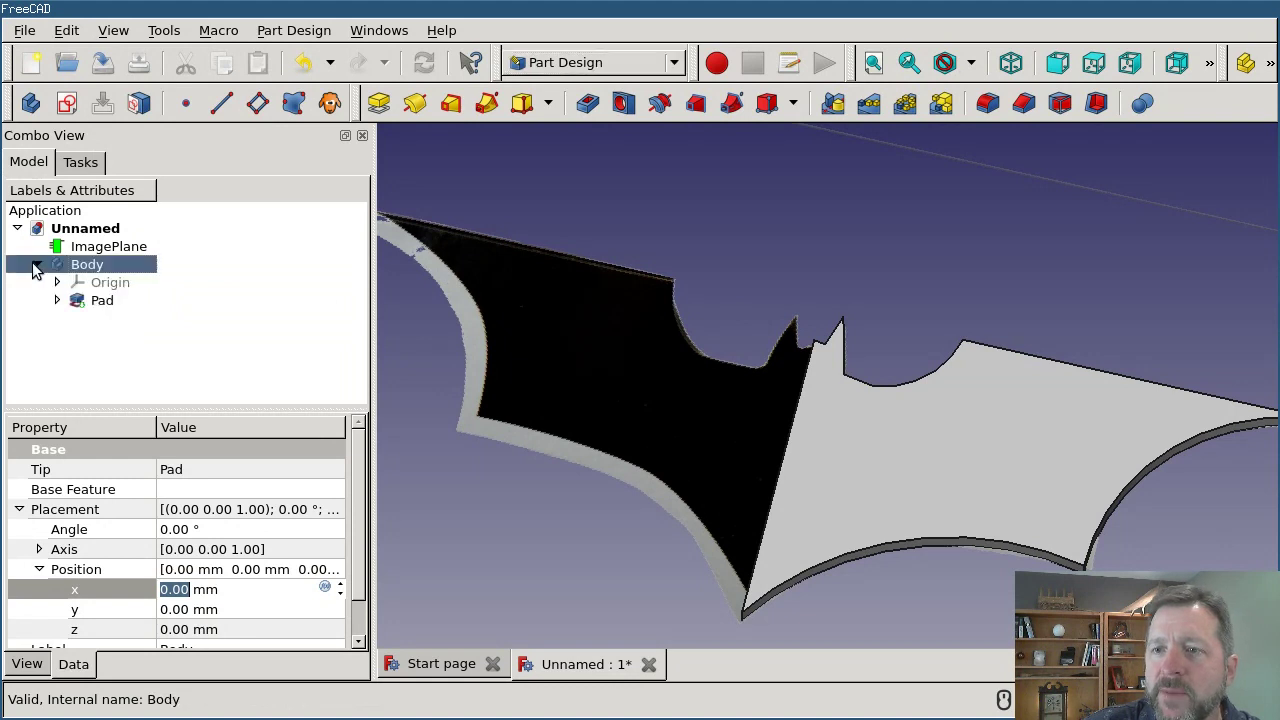
pyautogui.click(104, 301)
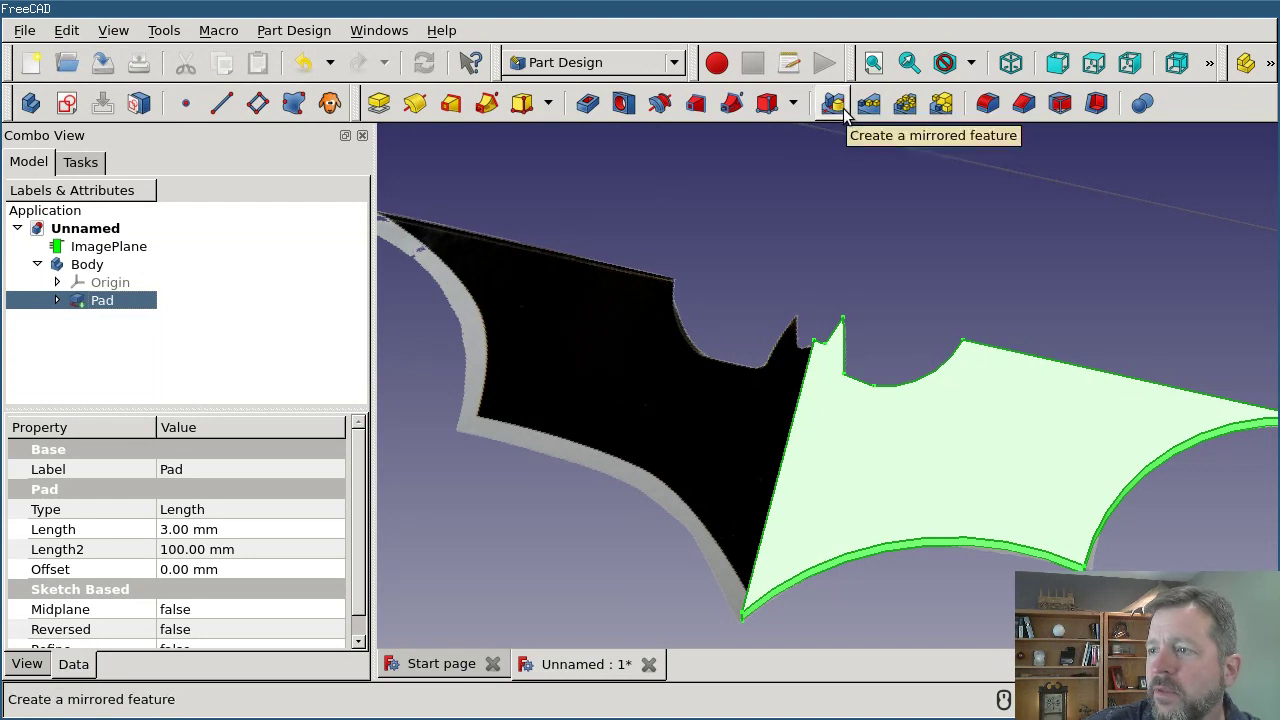
pyautogui.click(762, 223)
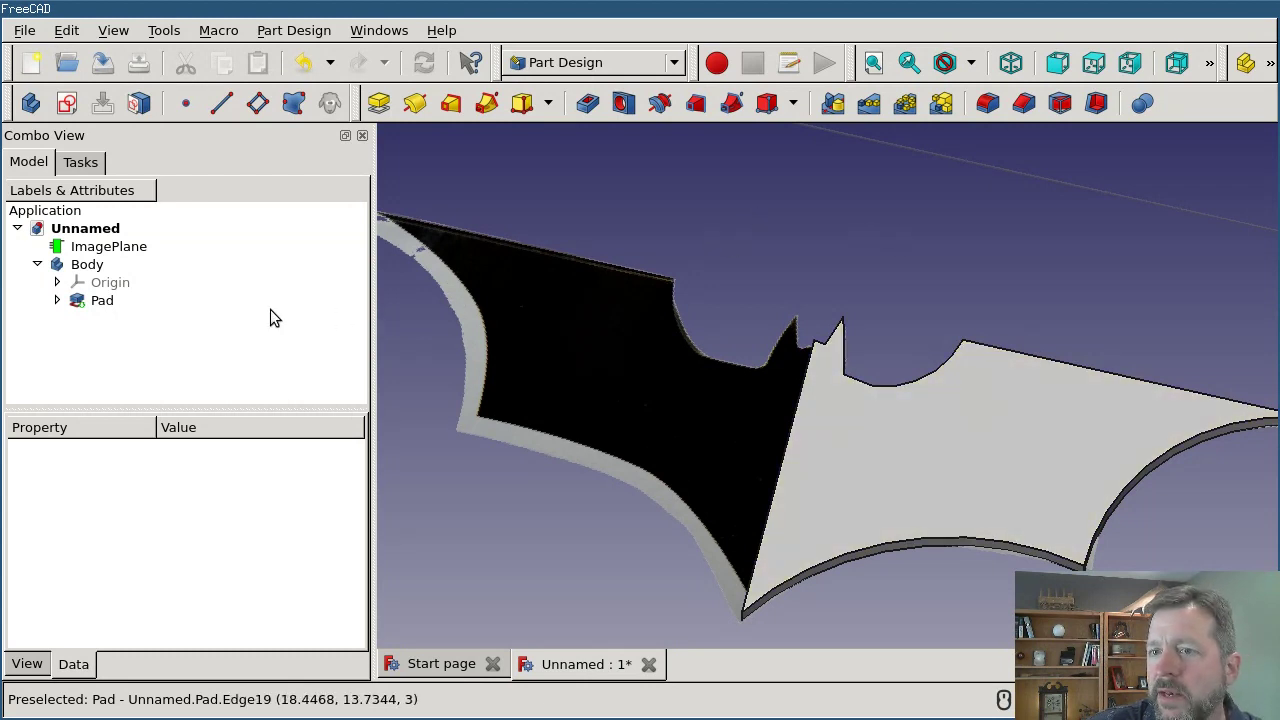
# Mirror the Pad across the YZ_Plane to form both wings of the batarang.
pyautogui.click(106, 302)
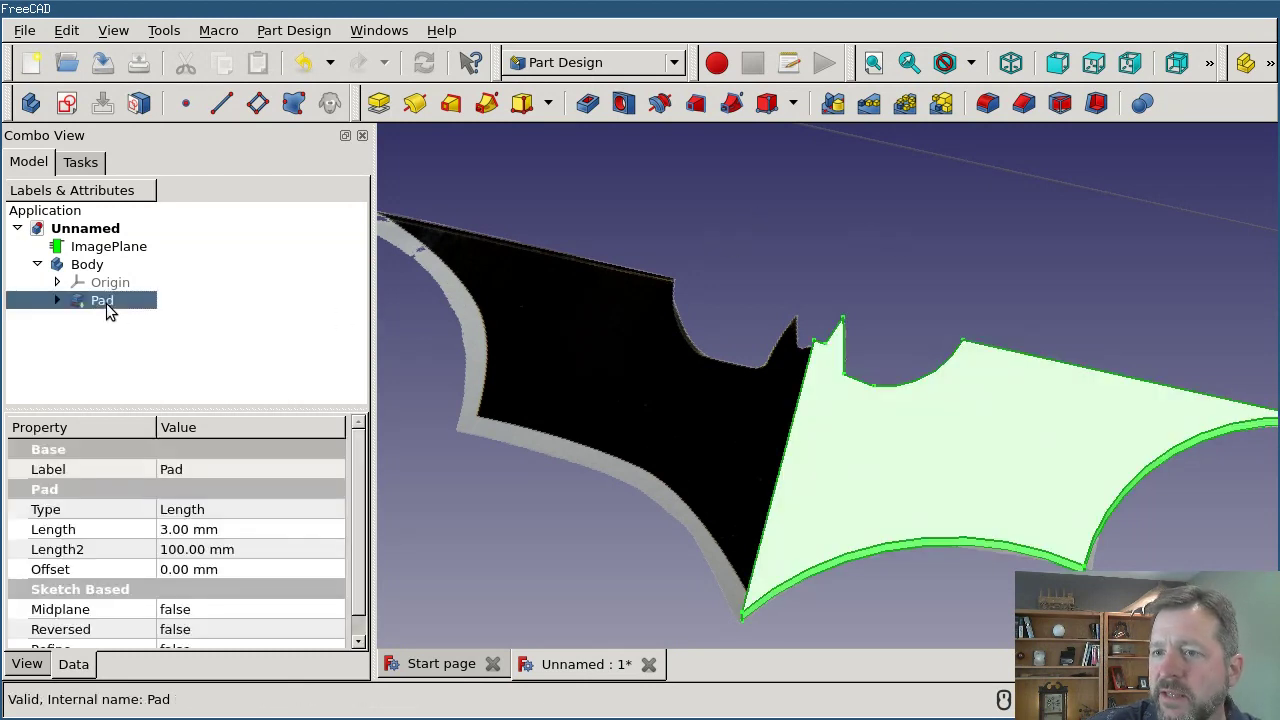
pyautogui.click(833, 103)
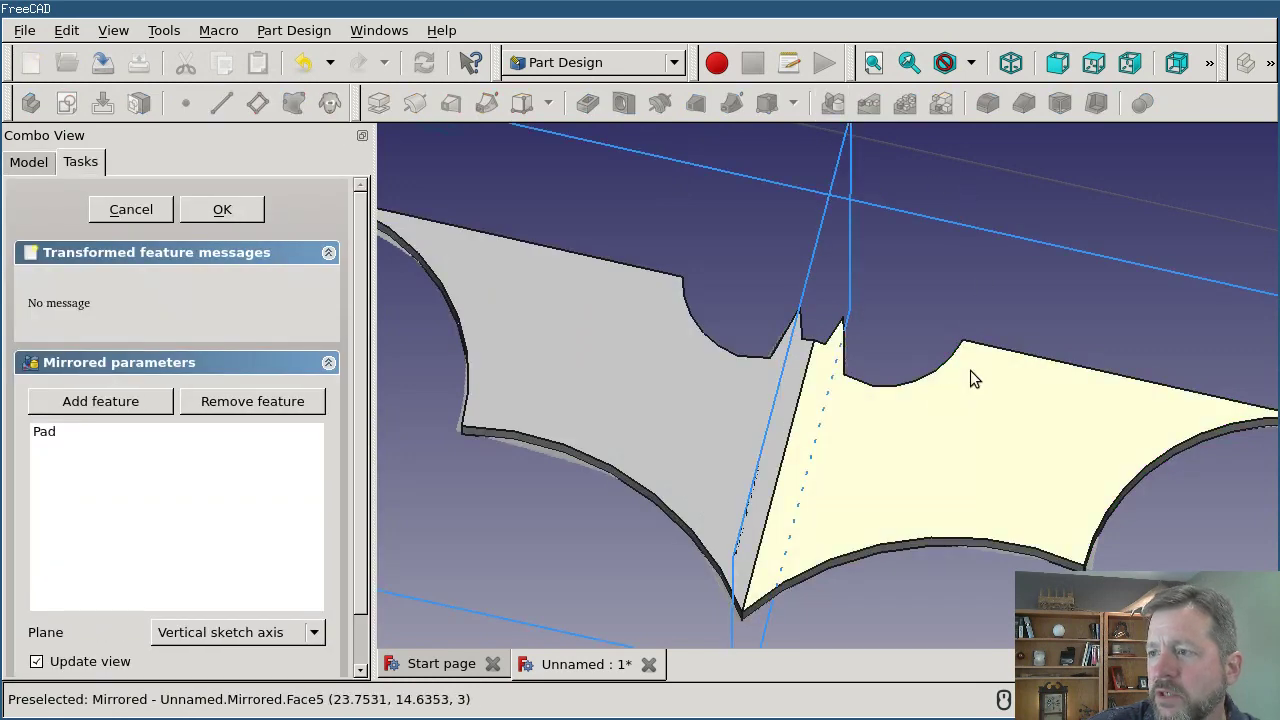
pyautogui.scroll(-3, 950, 440)
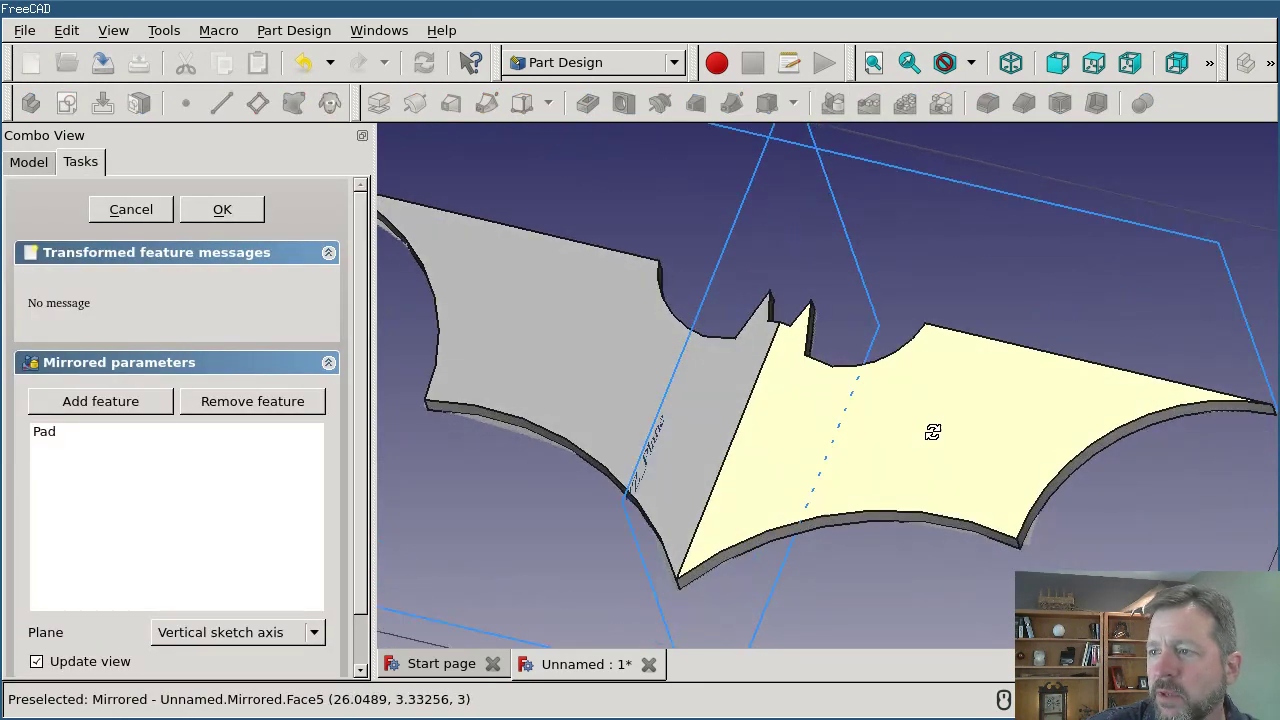
pyautogui.scroll(3, 600, 415)
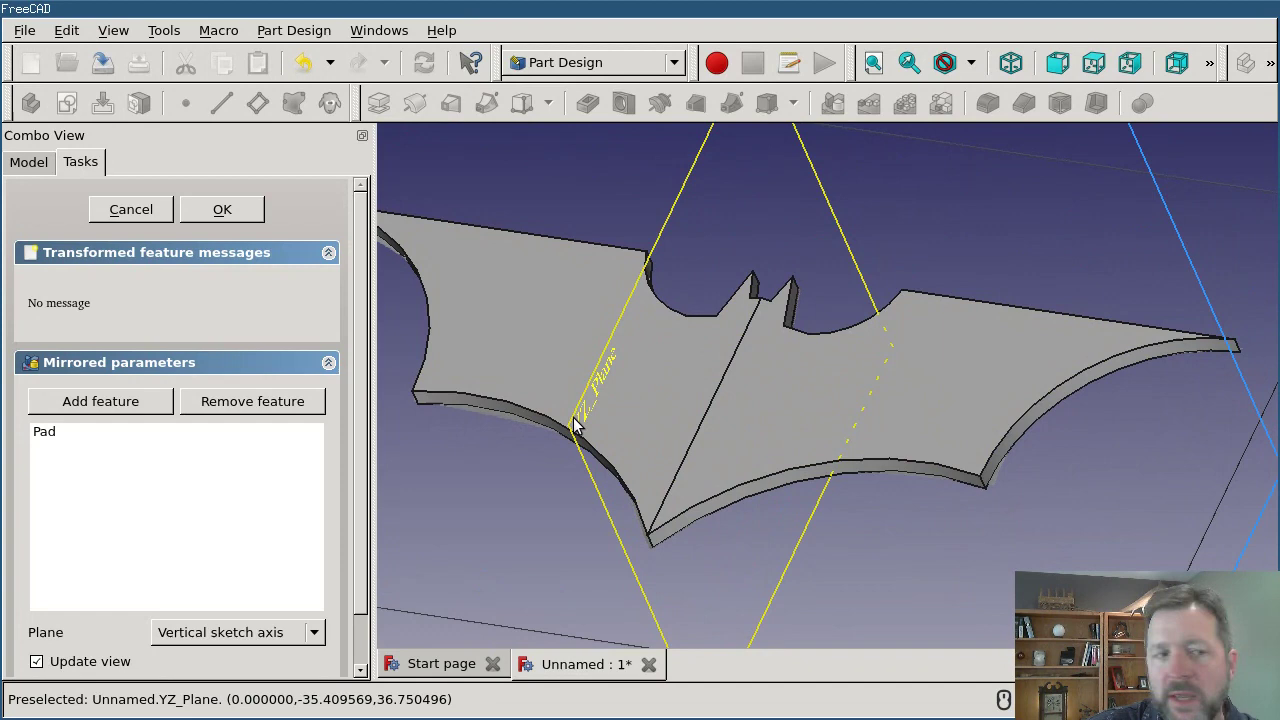
pyautogui.click(575, 425)
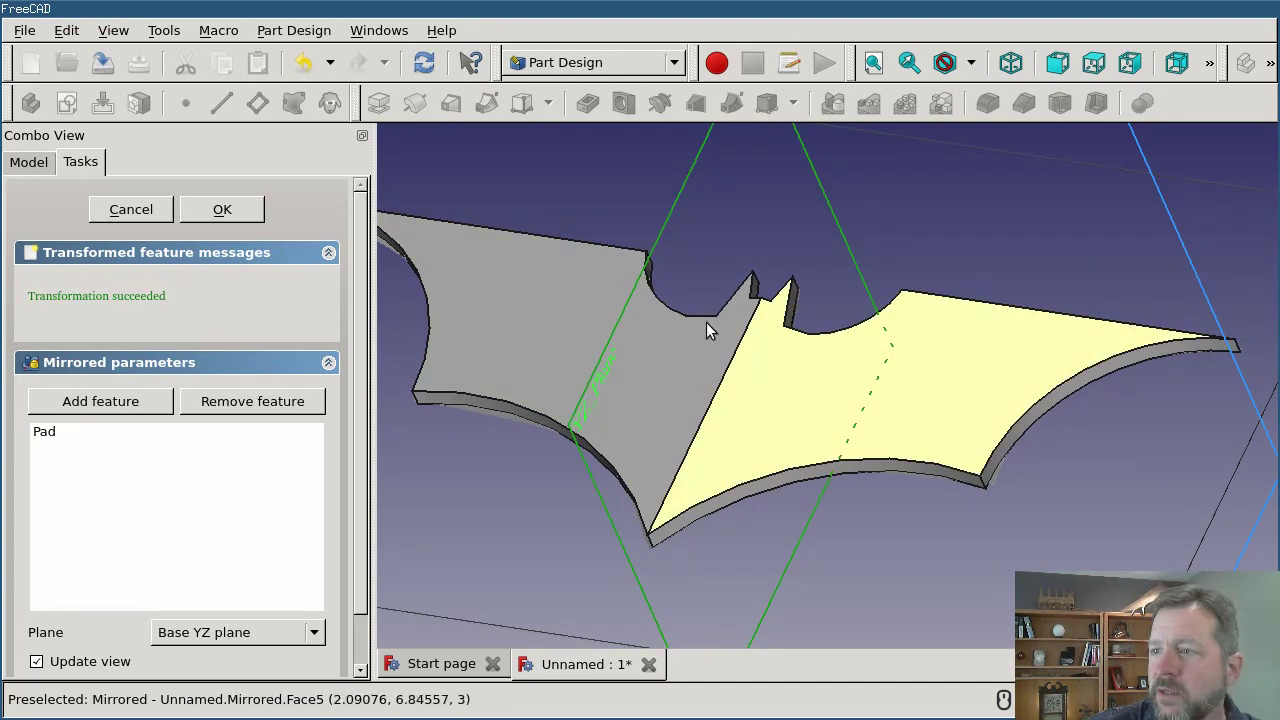
pyautogui.click(222, 210)
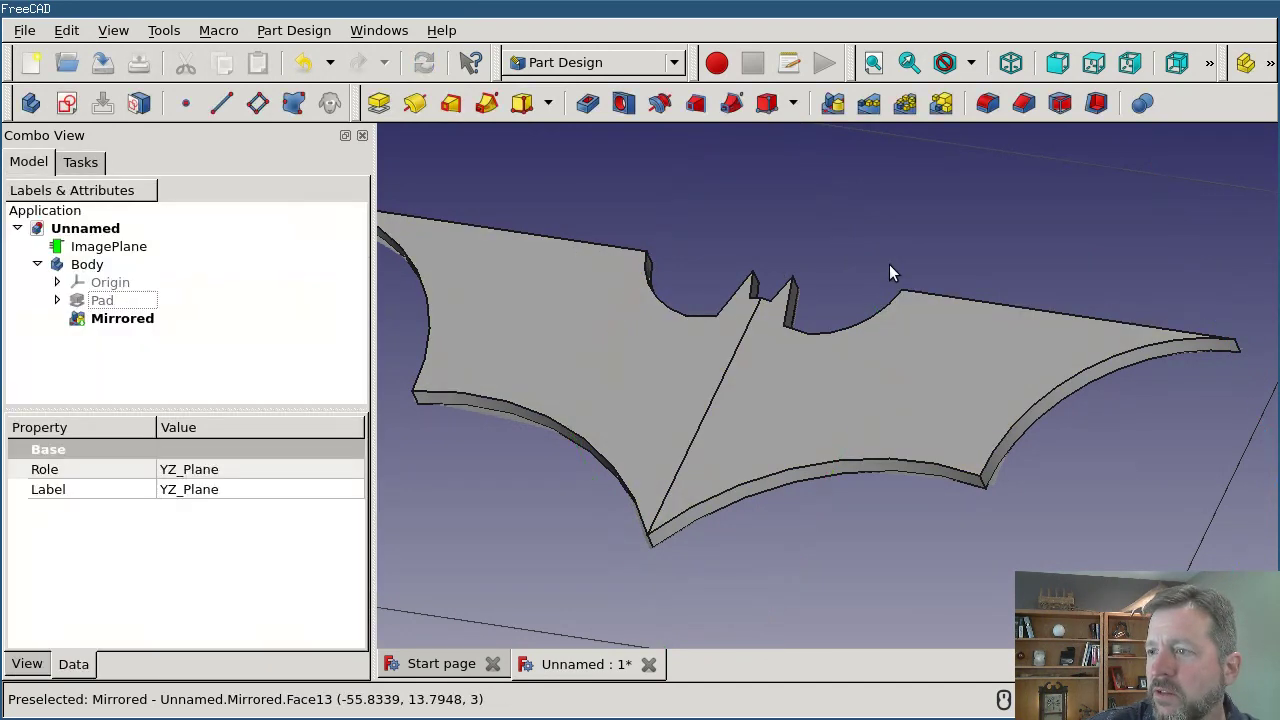
pyautogui.scroll(3, 890, 270)
pyautogui.scroll(-5, 600, 330)
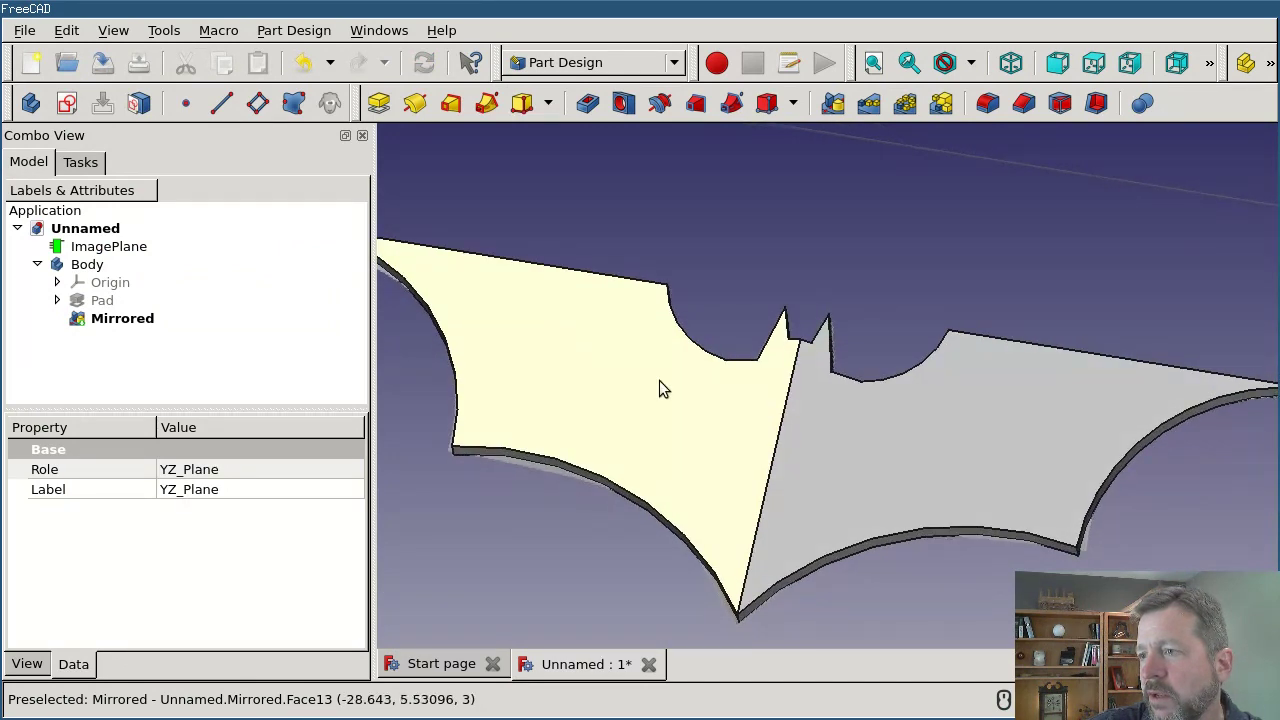
pyautogui.scroll(3, 789, 380)
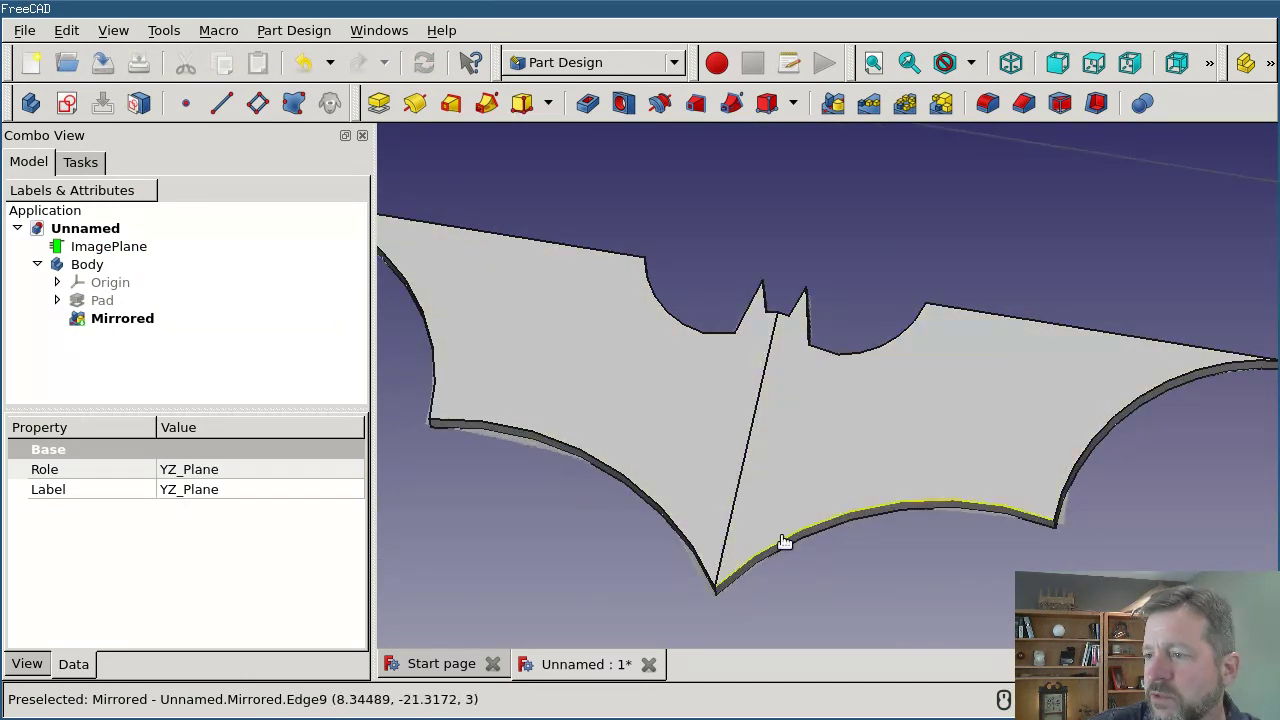
pyautogui.click(785, 541)
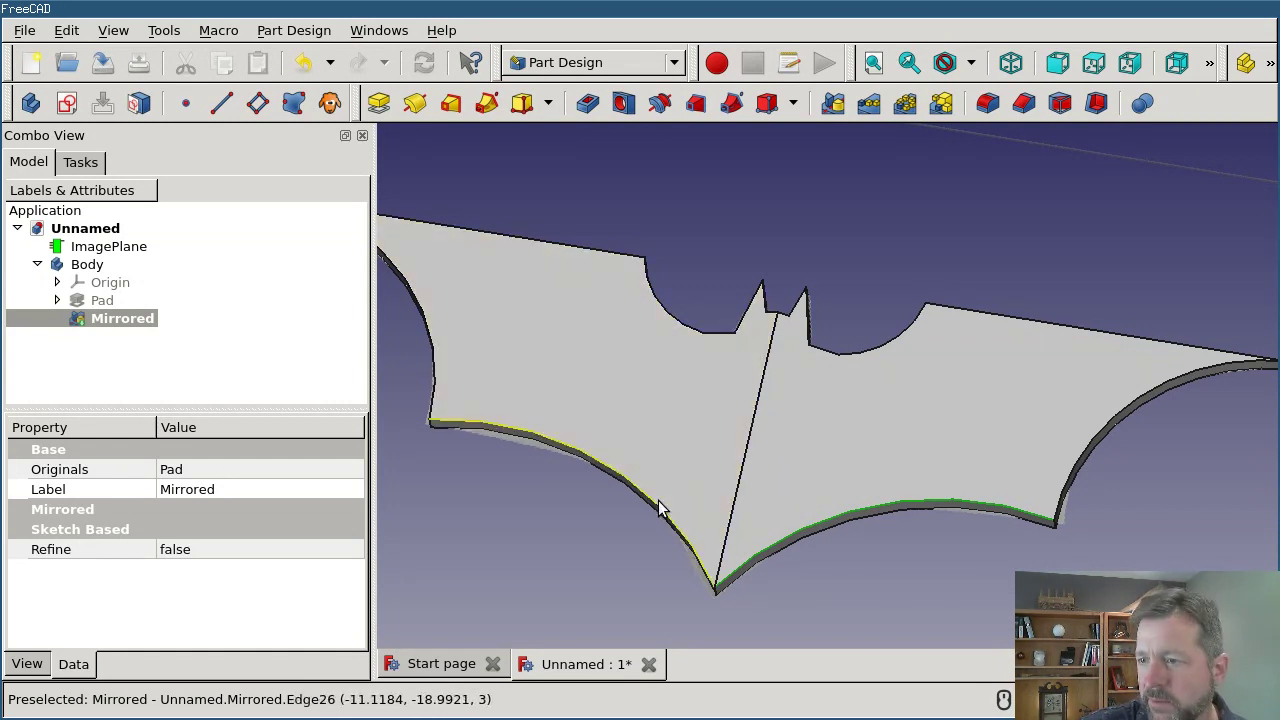
pyautogui.keyDown('ctrl'); pyautogui.click(658, 507); pyautogui.keyUp('ctrl')
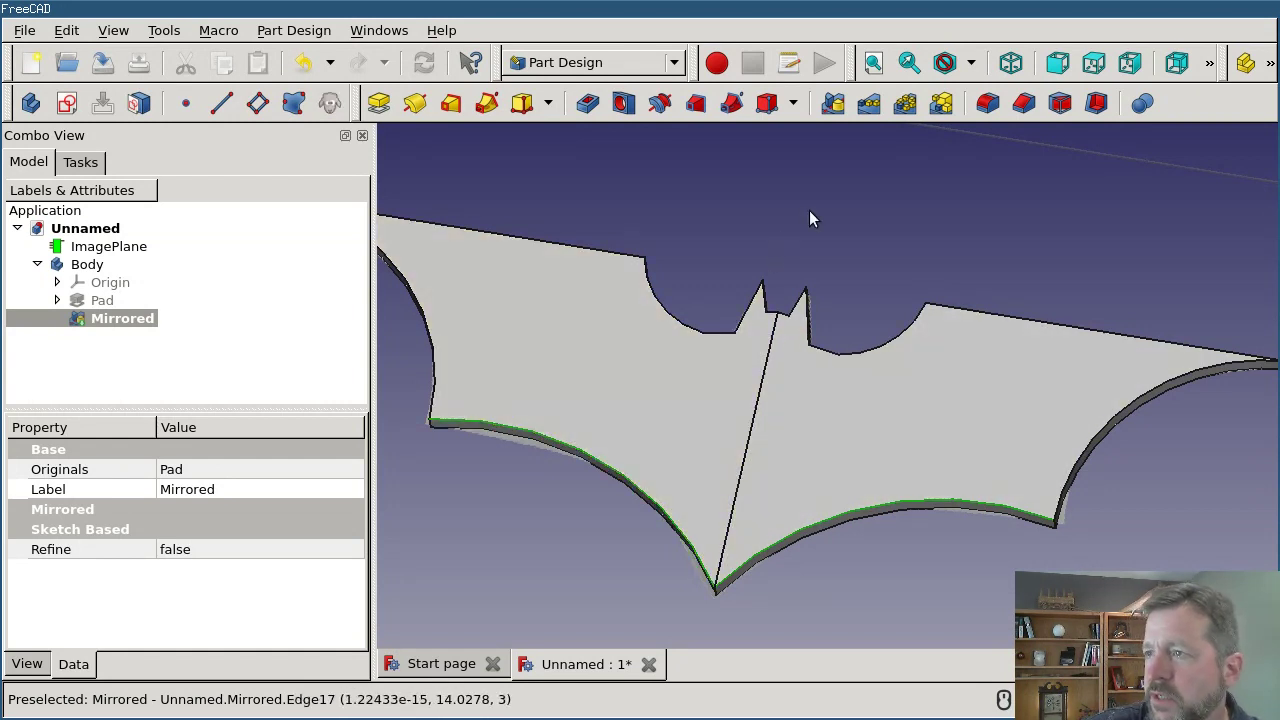
pyautogui.click(1025, 106)
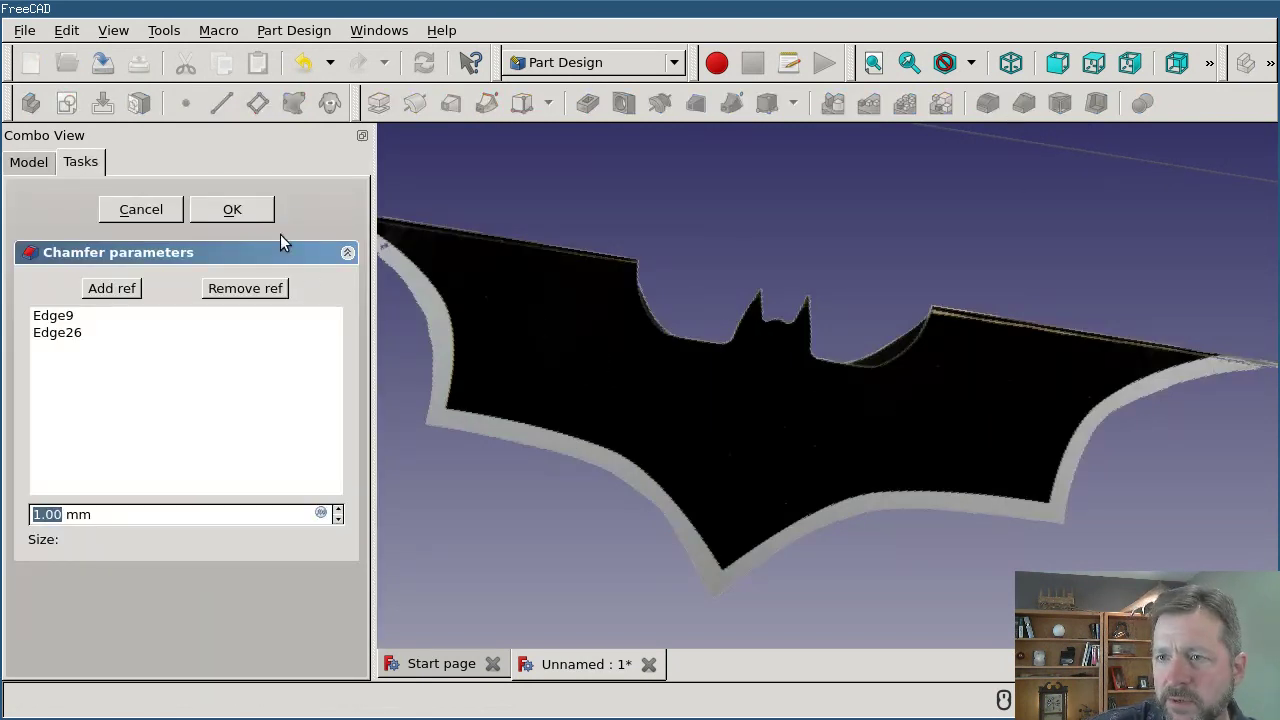
pyautogui.click(224, 214)
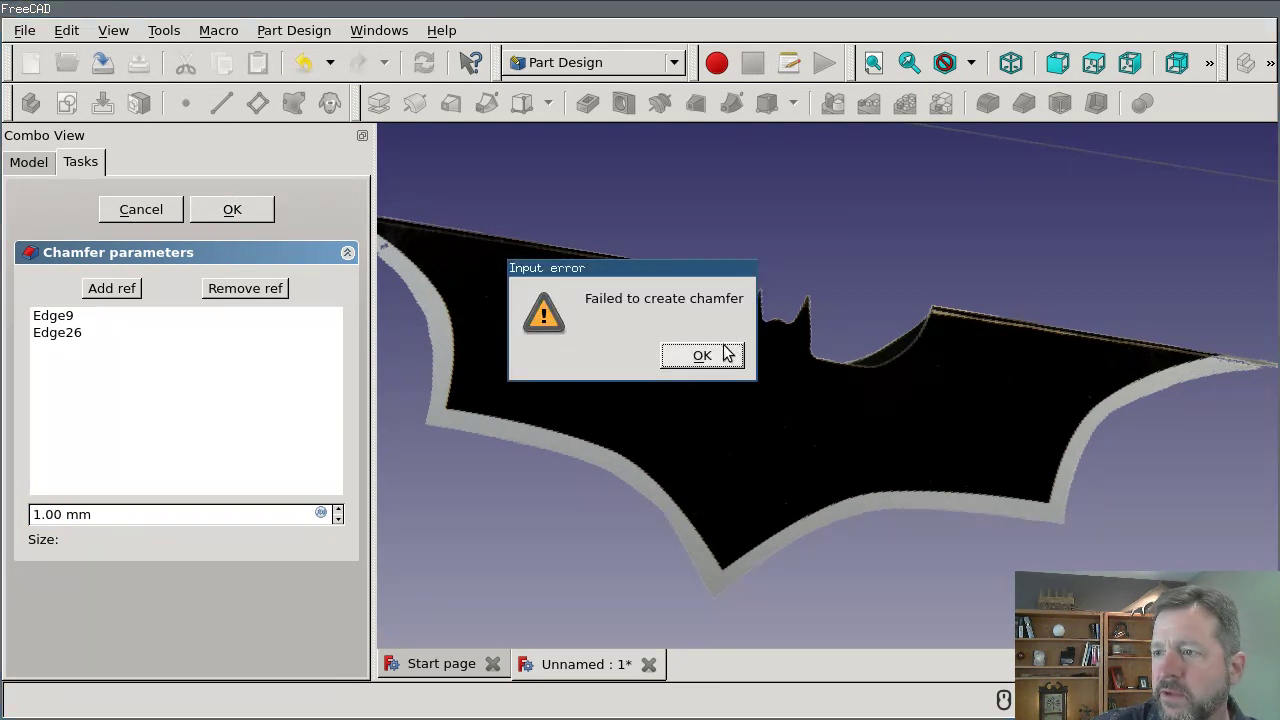
pyautogui.click(698, 363)
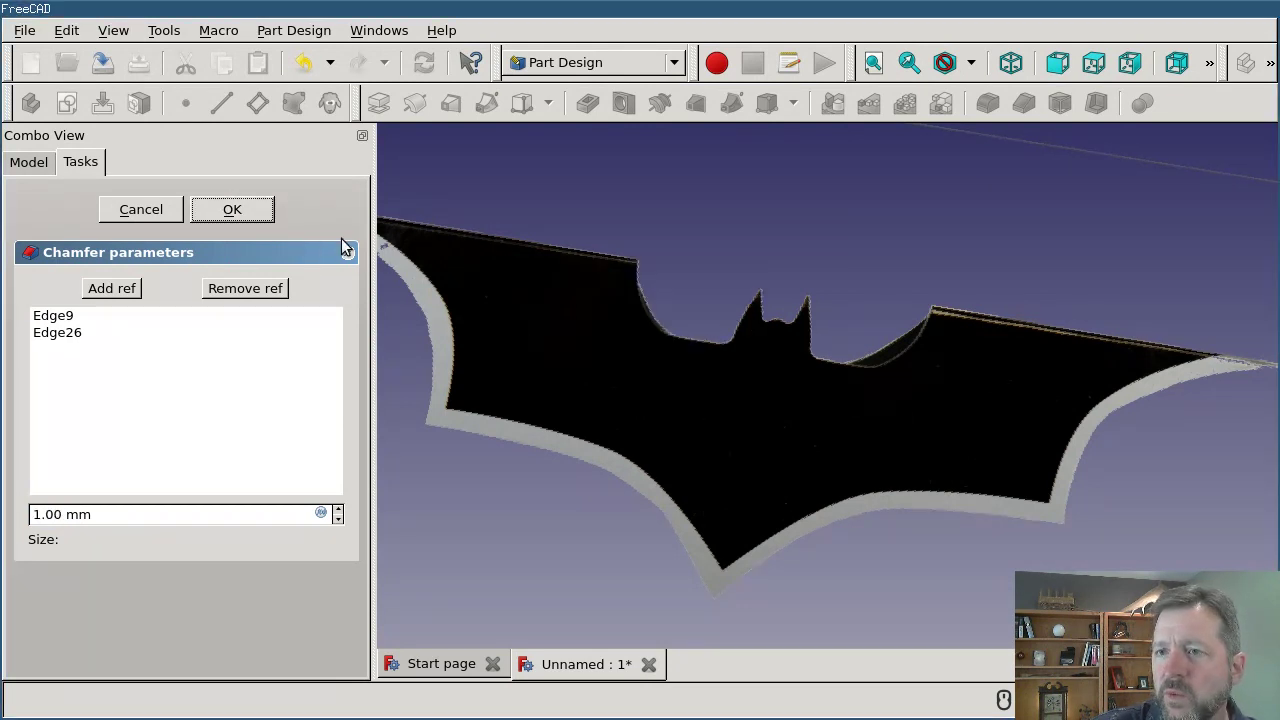
pyautogui.click(161, 216)
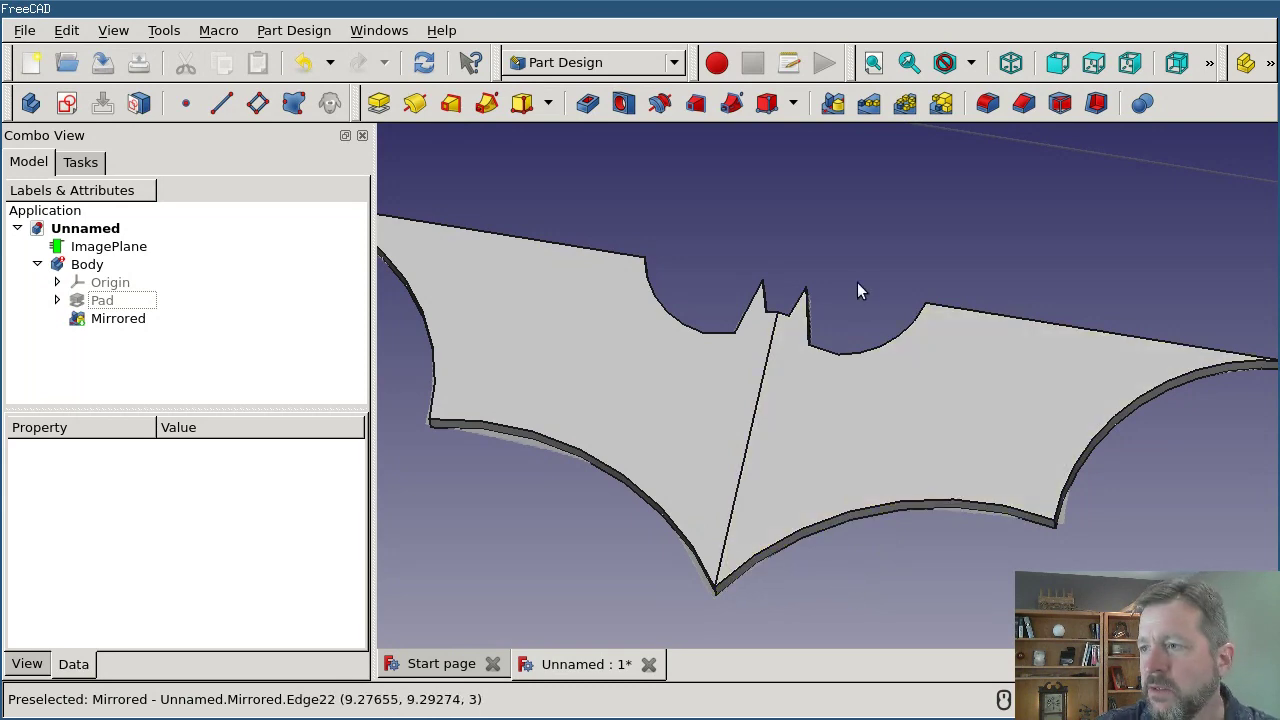
pyautogui.click(118, 319)
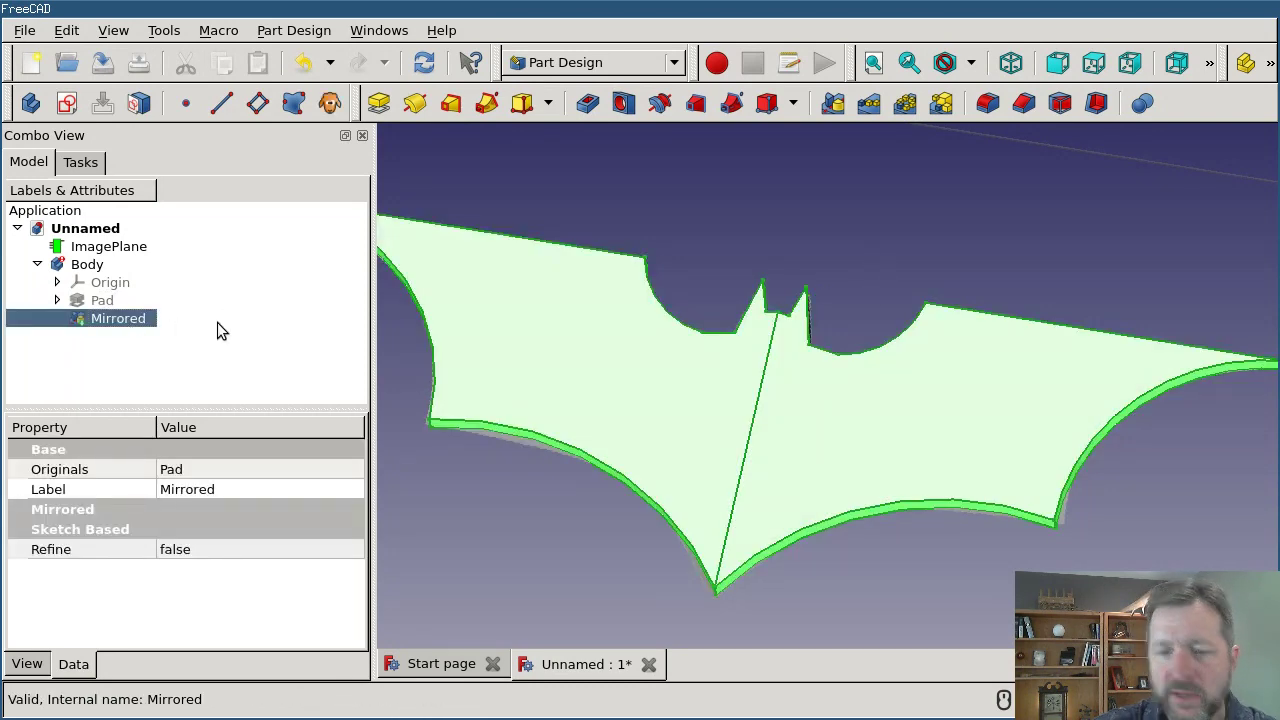
# Delete the Mirrored feature and add a 1 mm chamfer to the right wing's bottom and curved edges.
pyautogui.press('Delete')
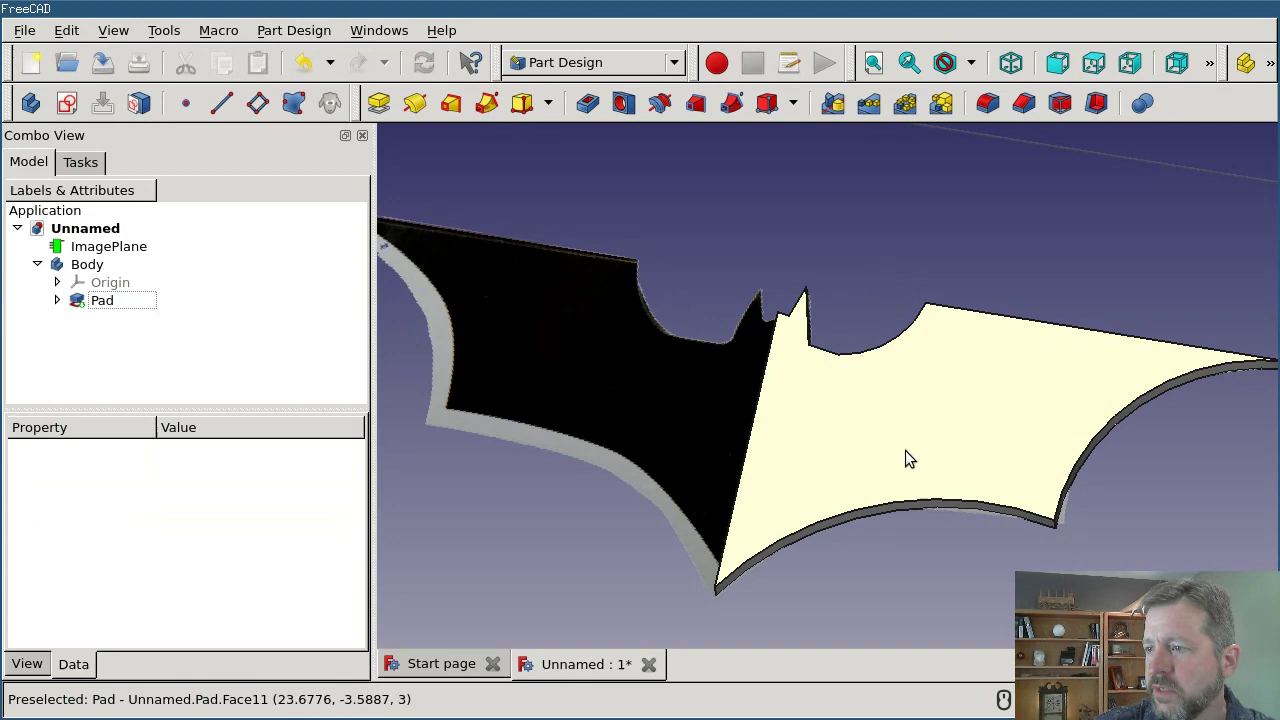
pyautogui.click(883, 506)
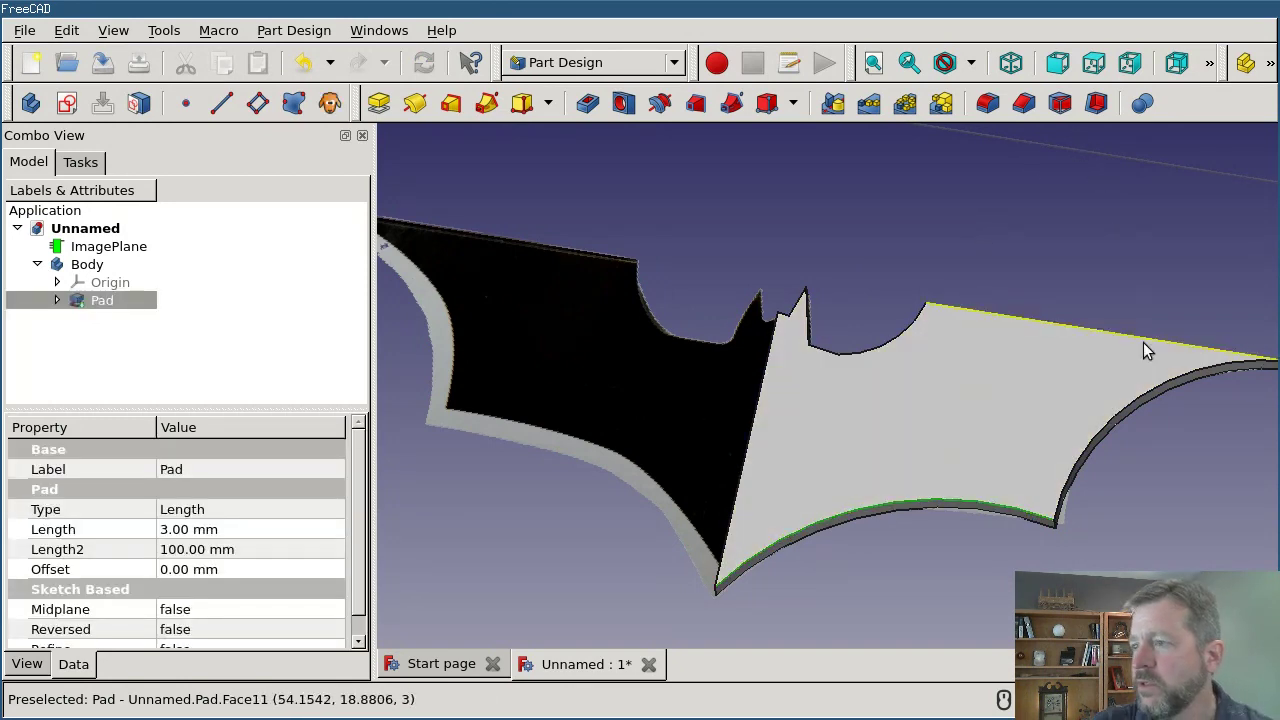
pyautogui.keyDown('ctrl'); pyautogui.click(1115, 417); pyautogui.keyUp('ctrl')
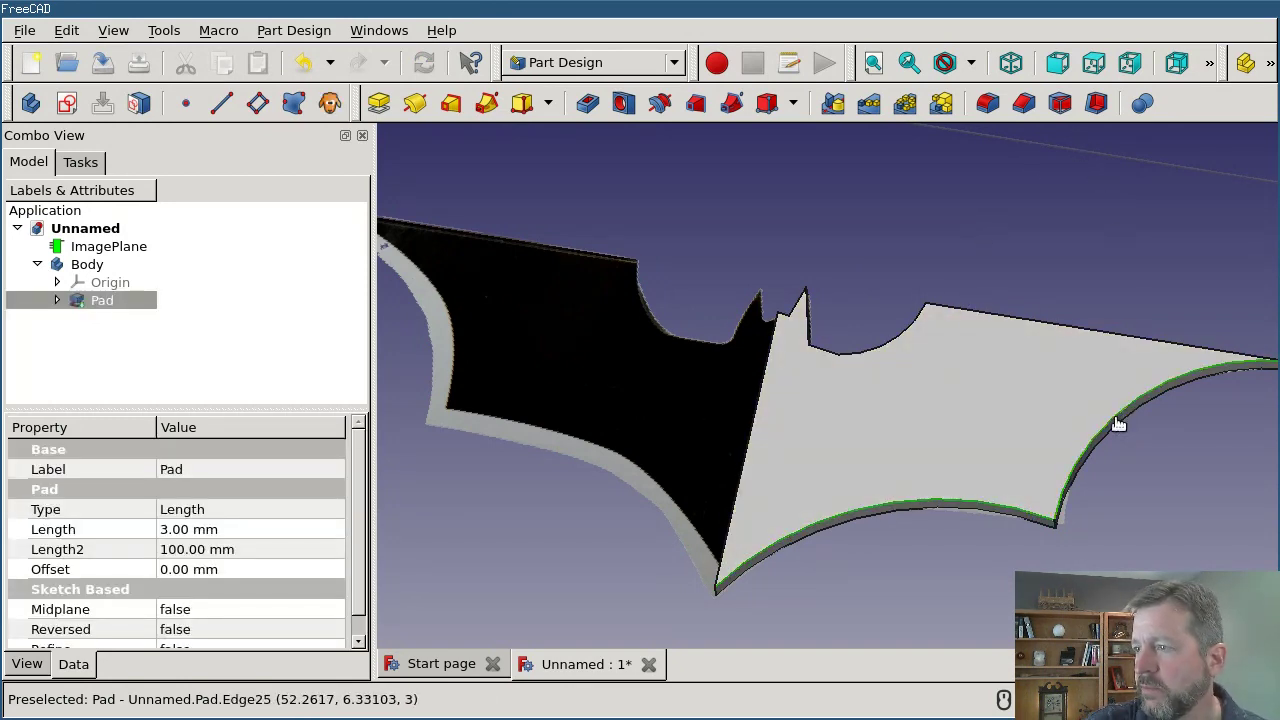
pyautogui.click(1023, 103)
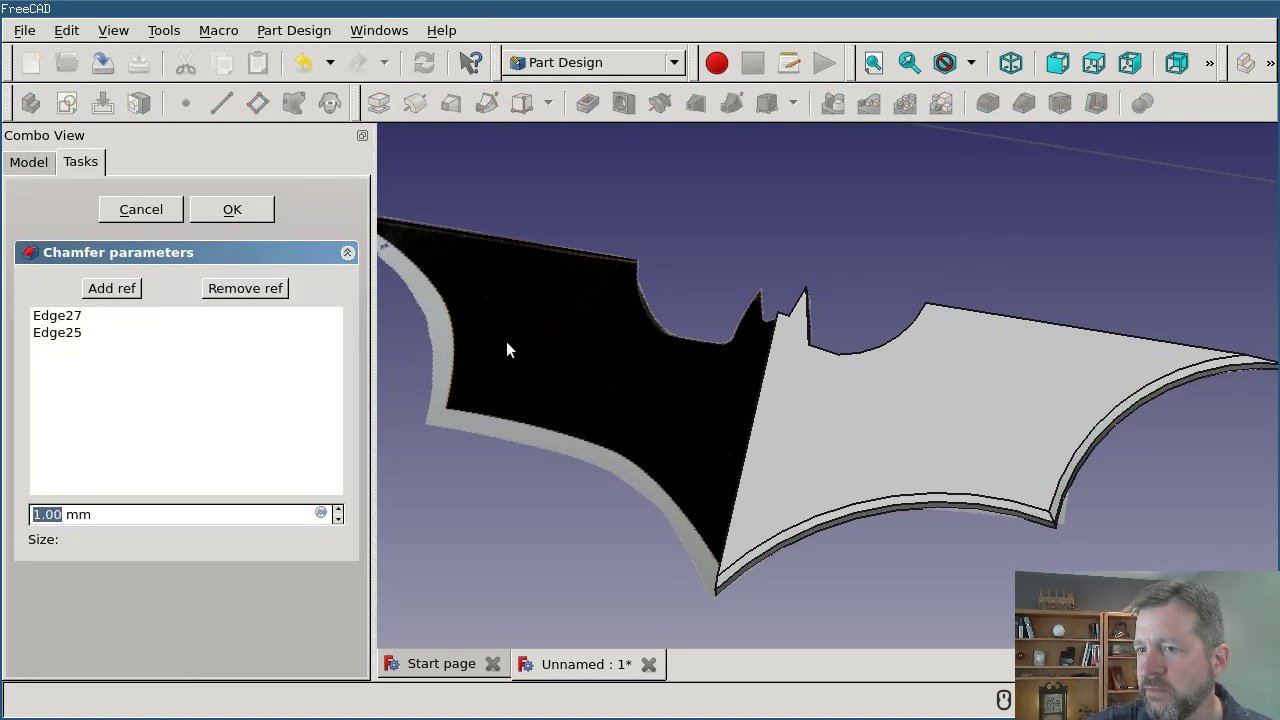
pyautogui.click(240, 210)
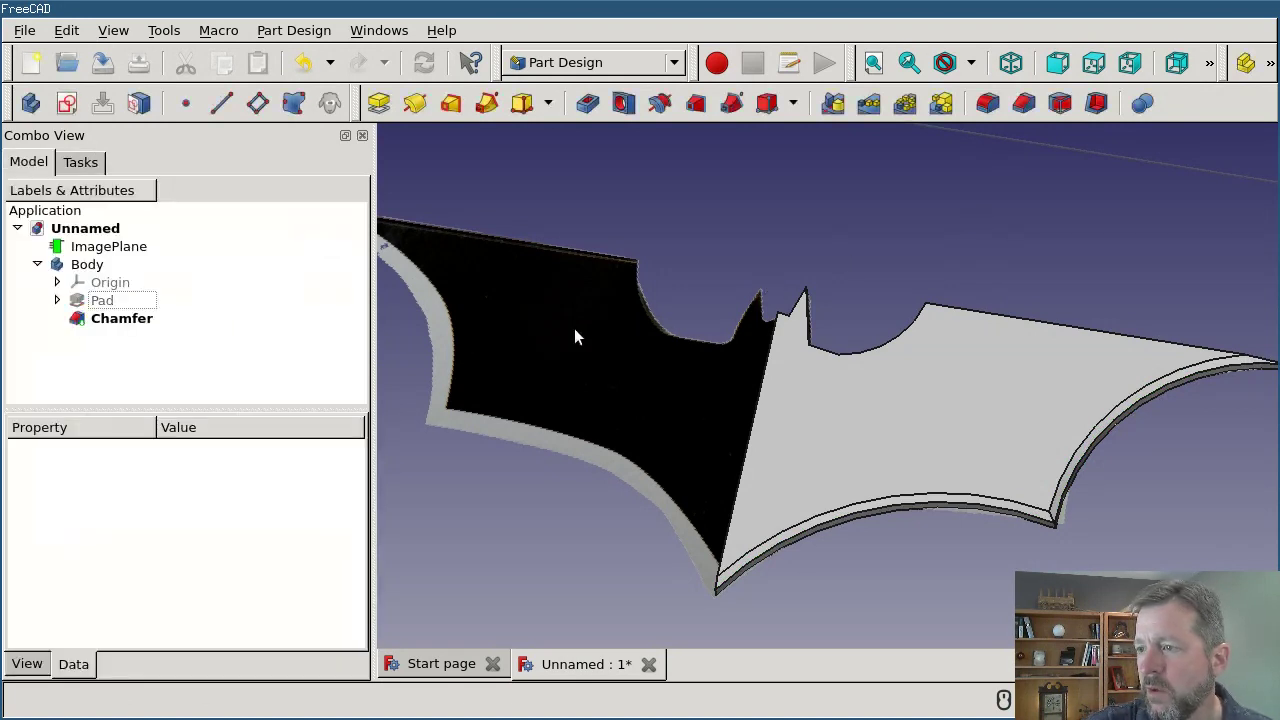
pyautogui.click(122, 326)
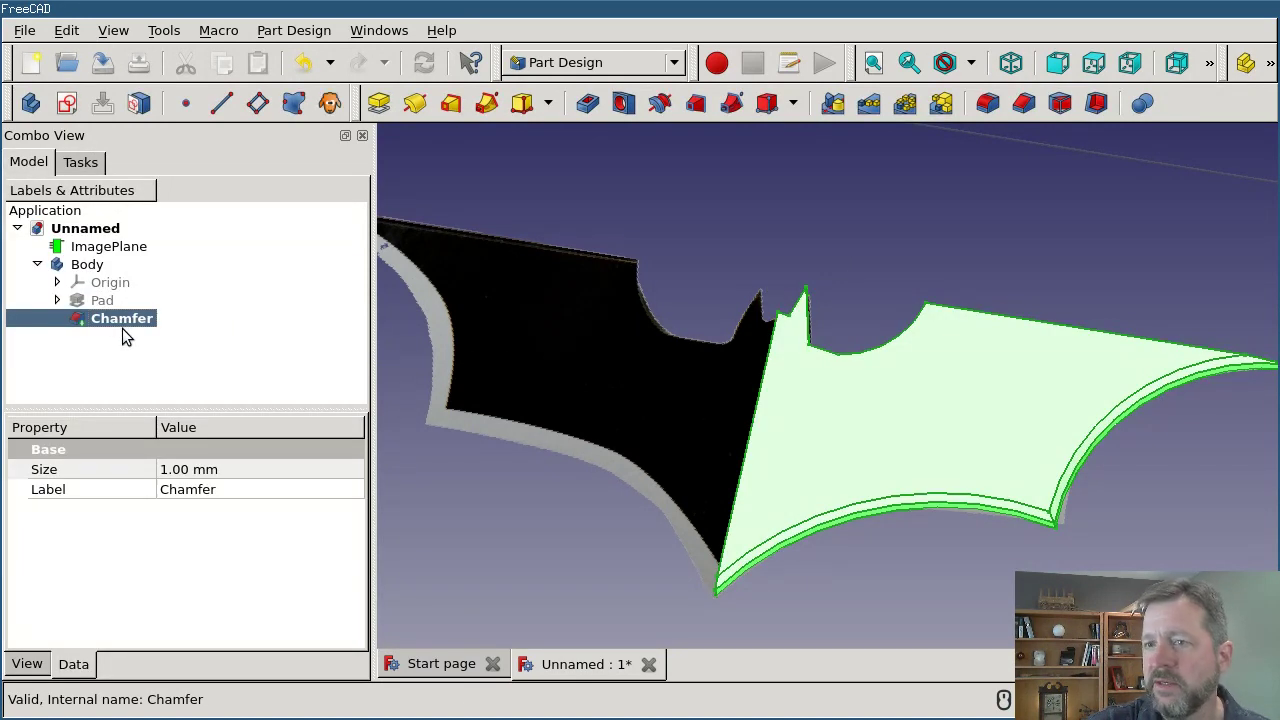
pyautogui.click(832, 103)
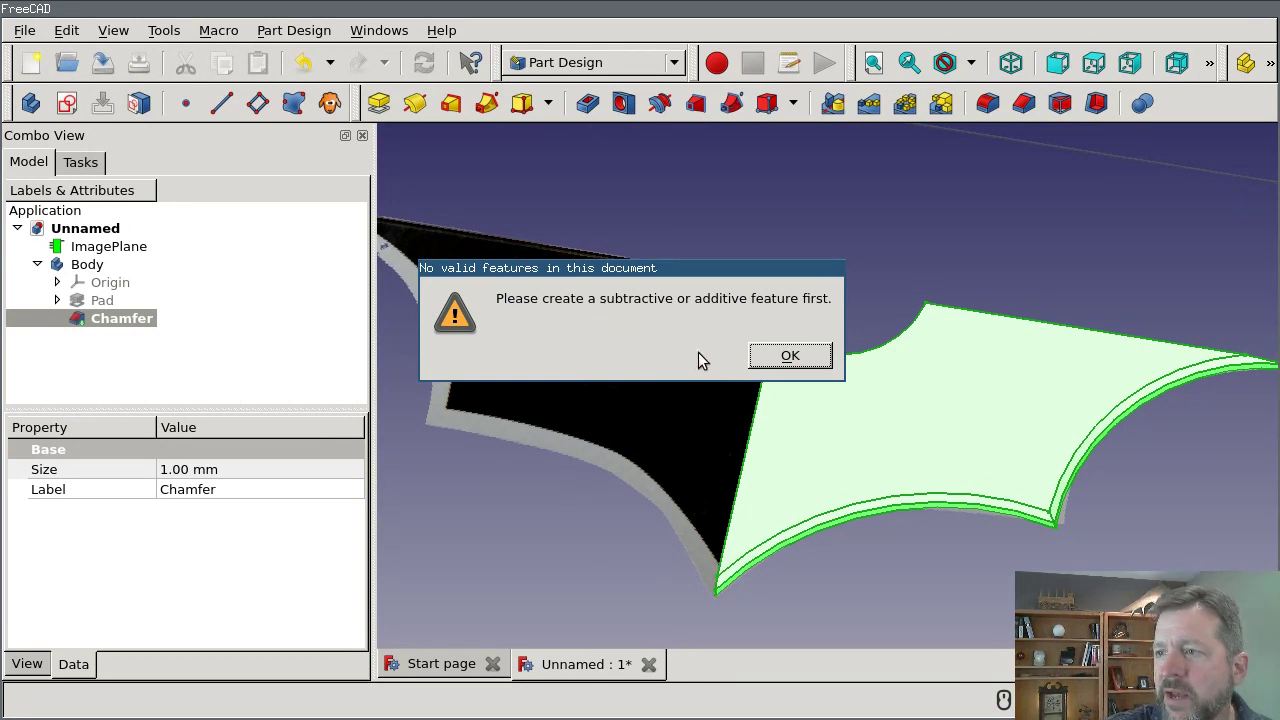
pyautogui.click(805, 354)
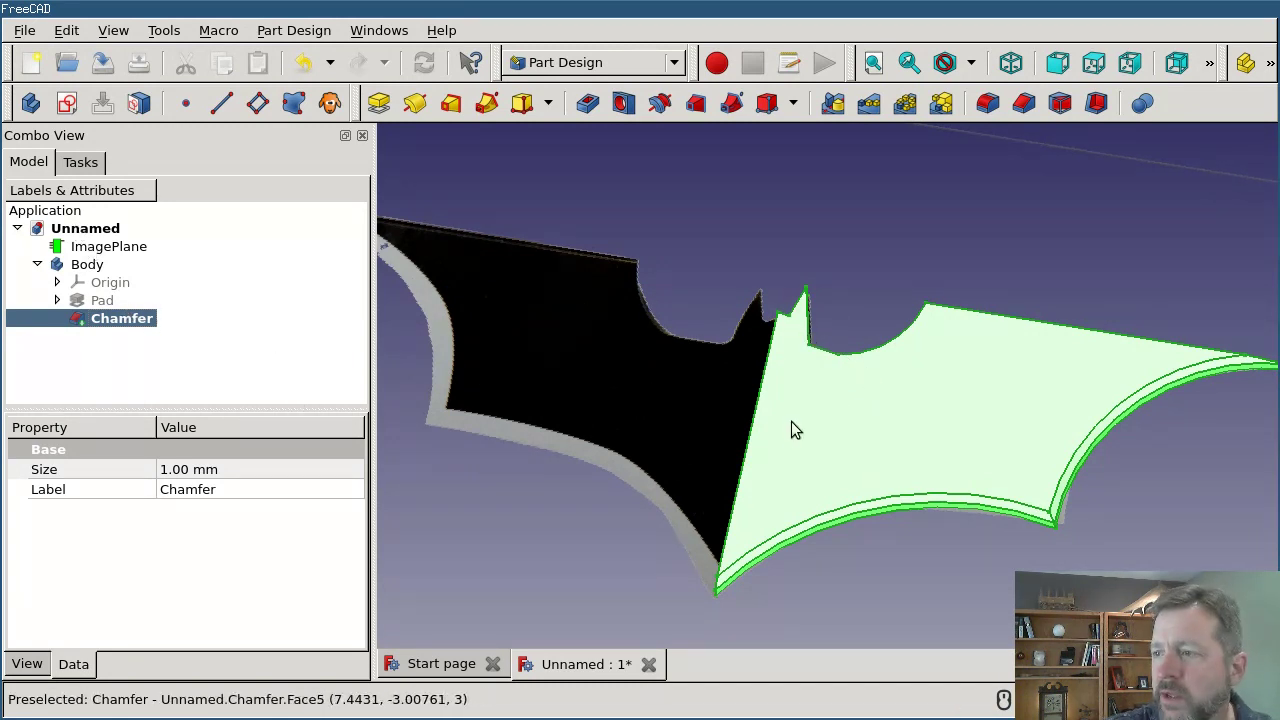
pyautogui.click(820, 560)
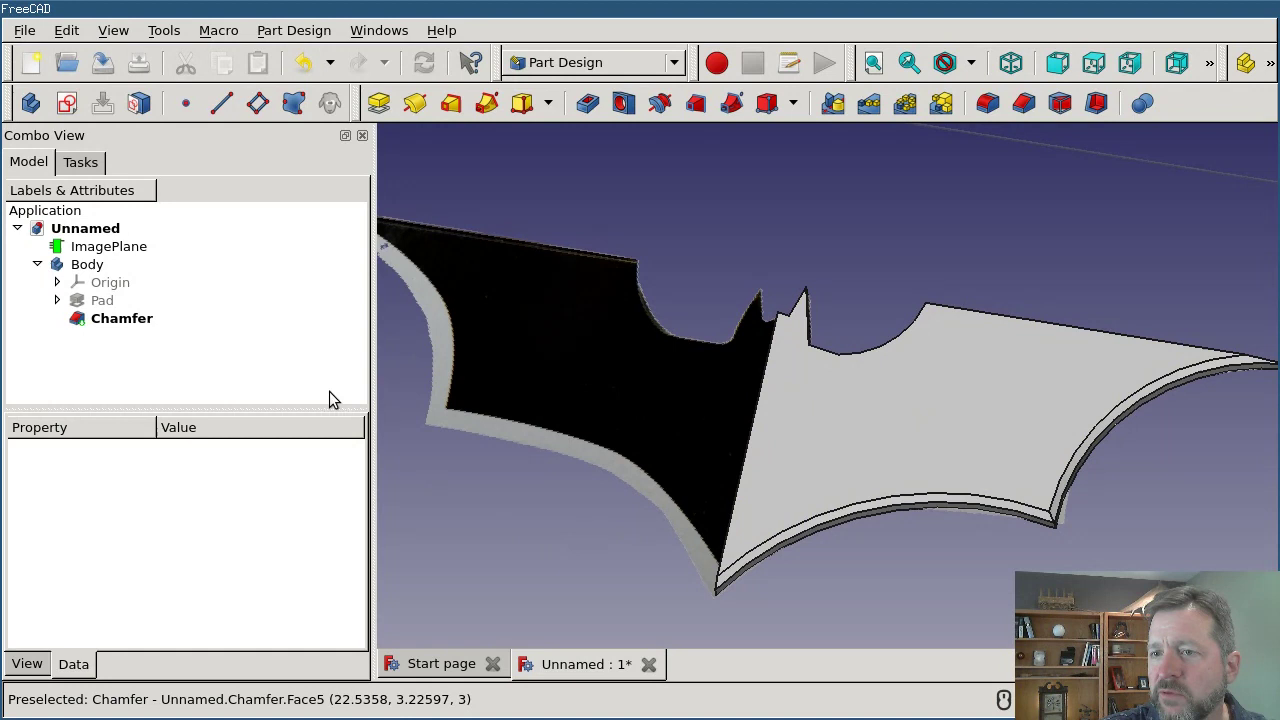
pyautogui.click(137, 319)
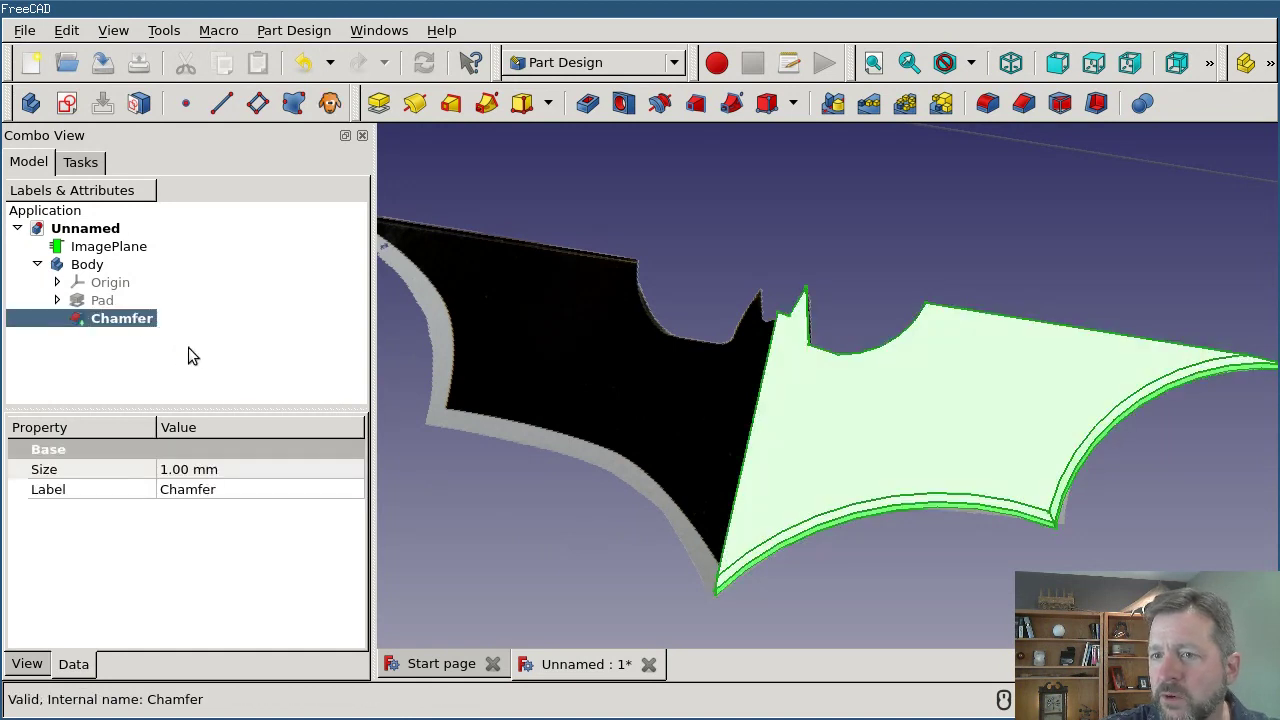
pyautogui.click(418, 480)
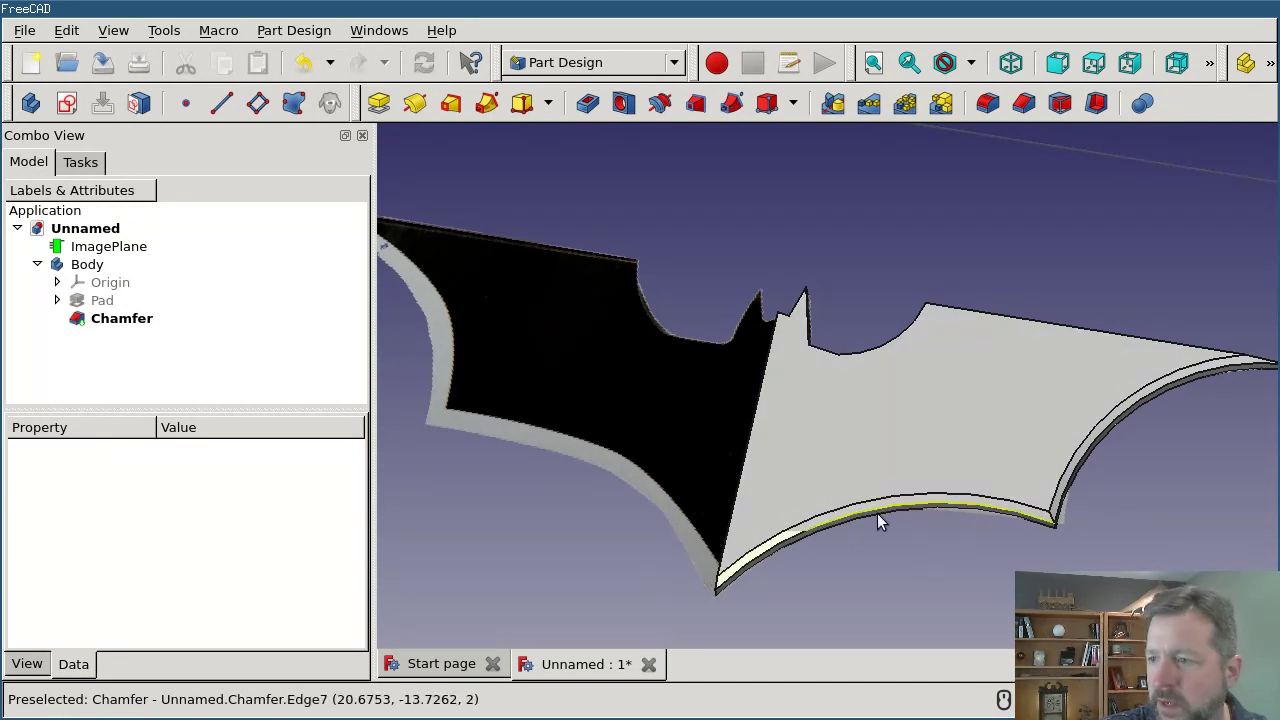
# Reopen the Chamfer and change its size to 2.99 mm on Edge27 and Edge25.
pyautogui.scroll(2, 970, 525)
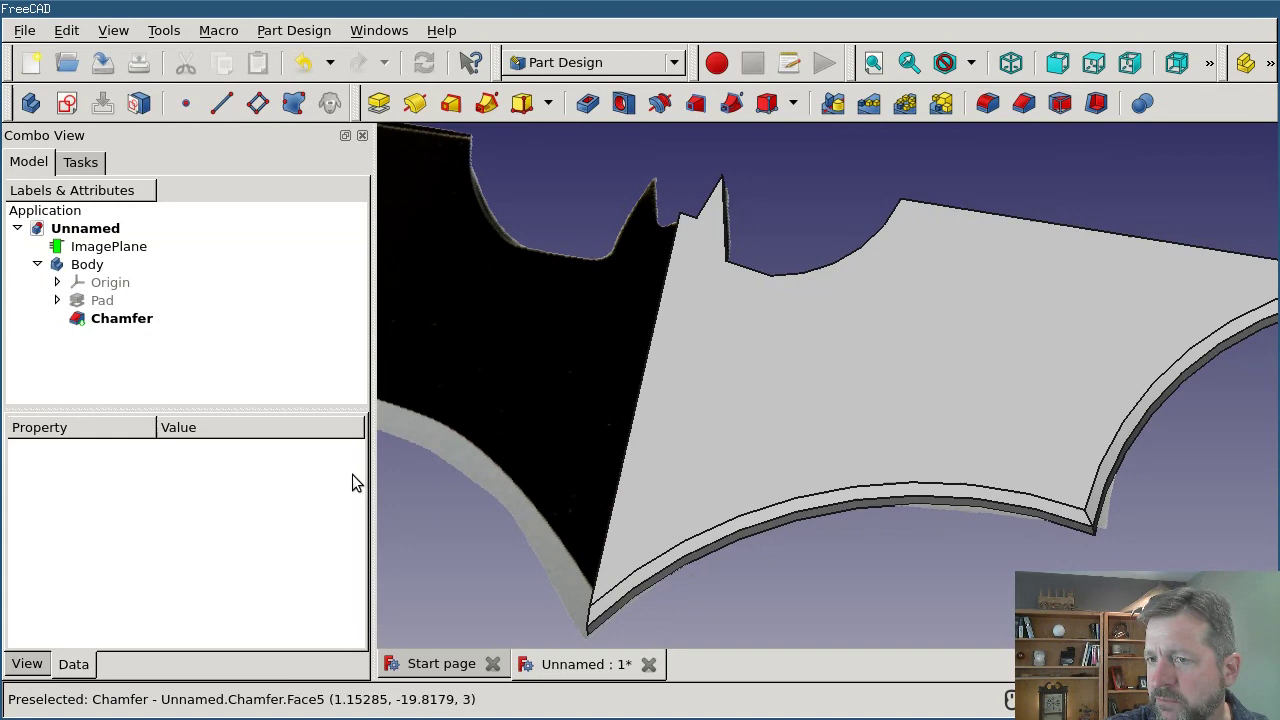
pyautogui.doubleClick(121, 318)
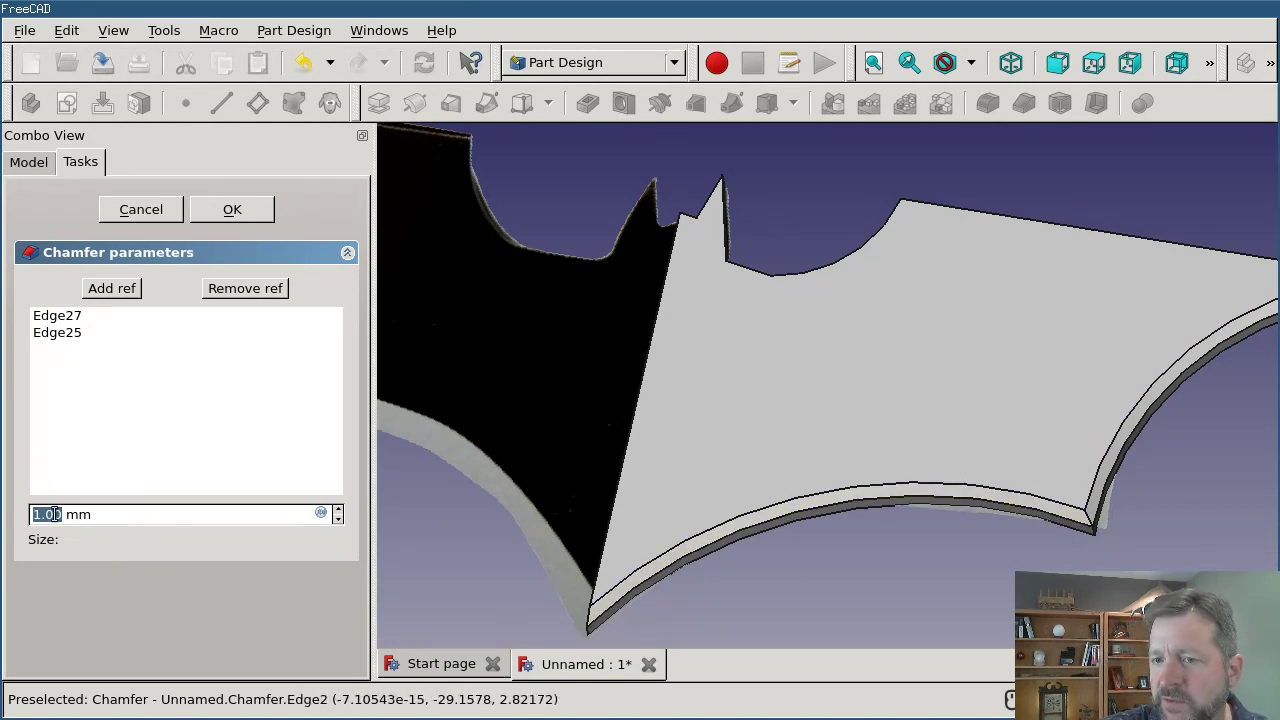
pyautogui.write('2')
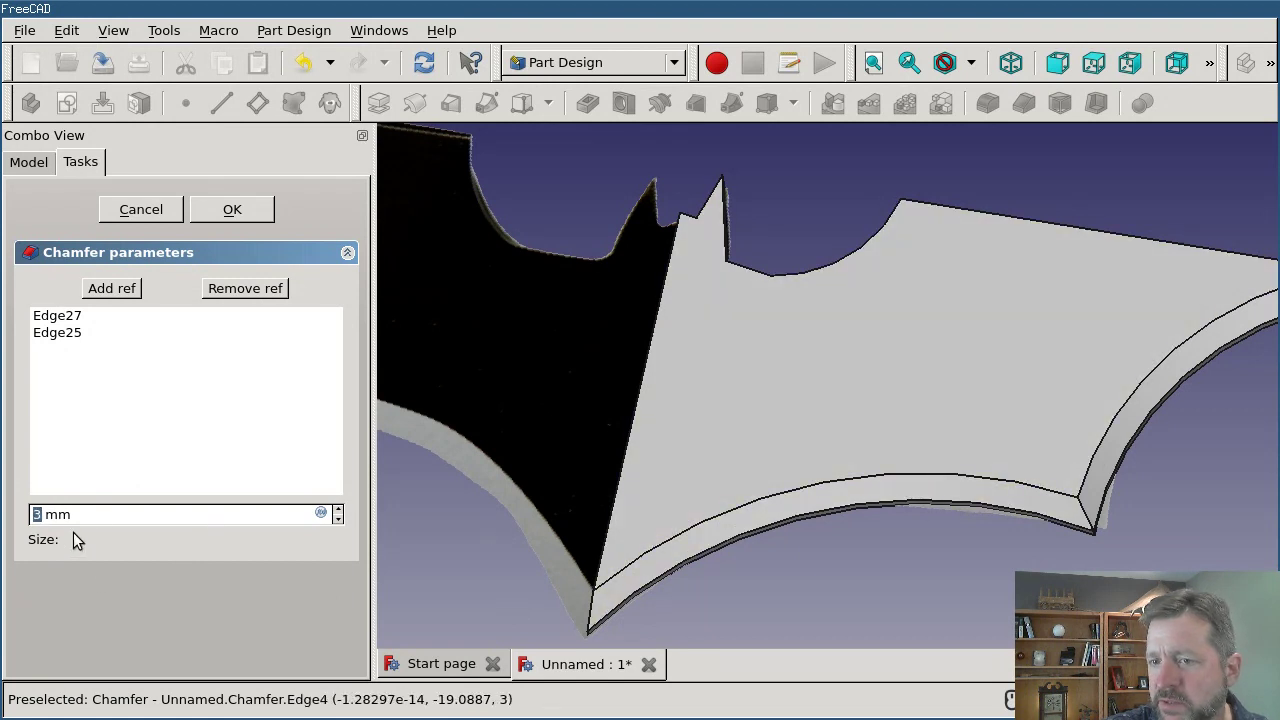
pyautogui.press('Up')
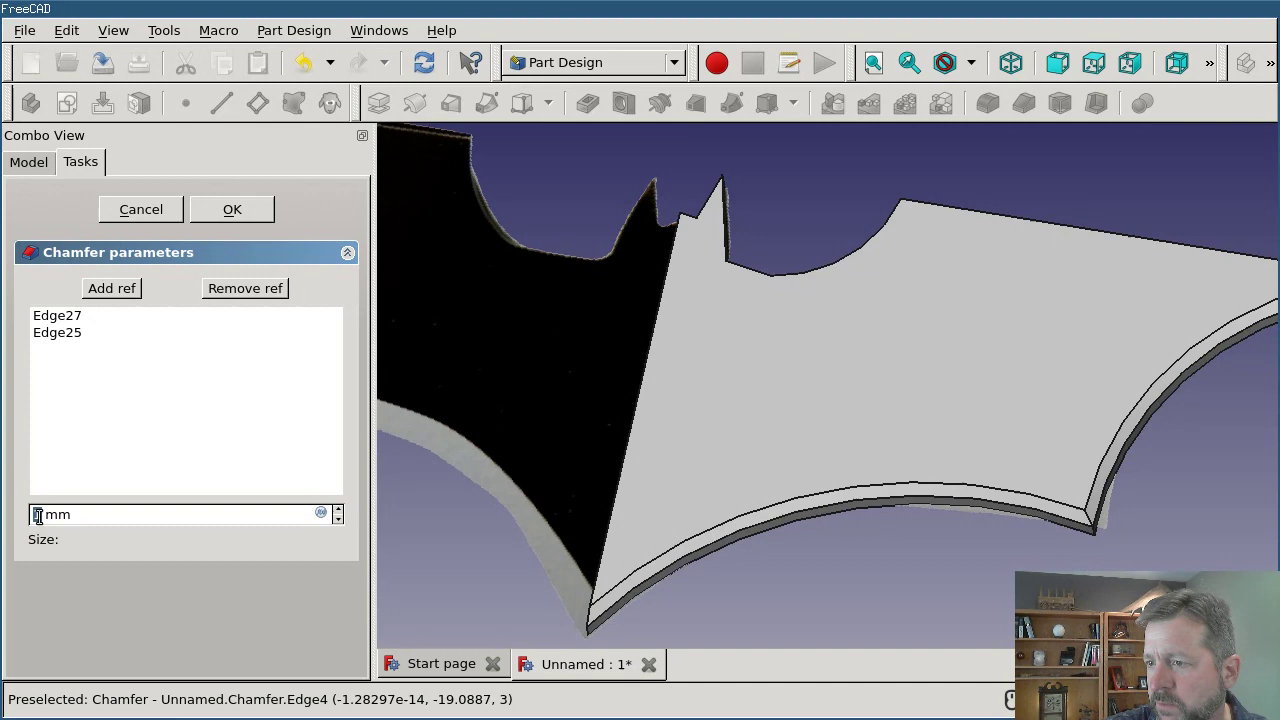
pyautogui.press('Up')
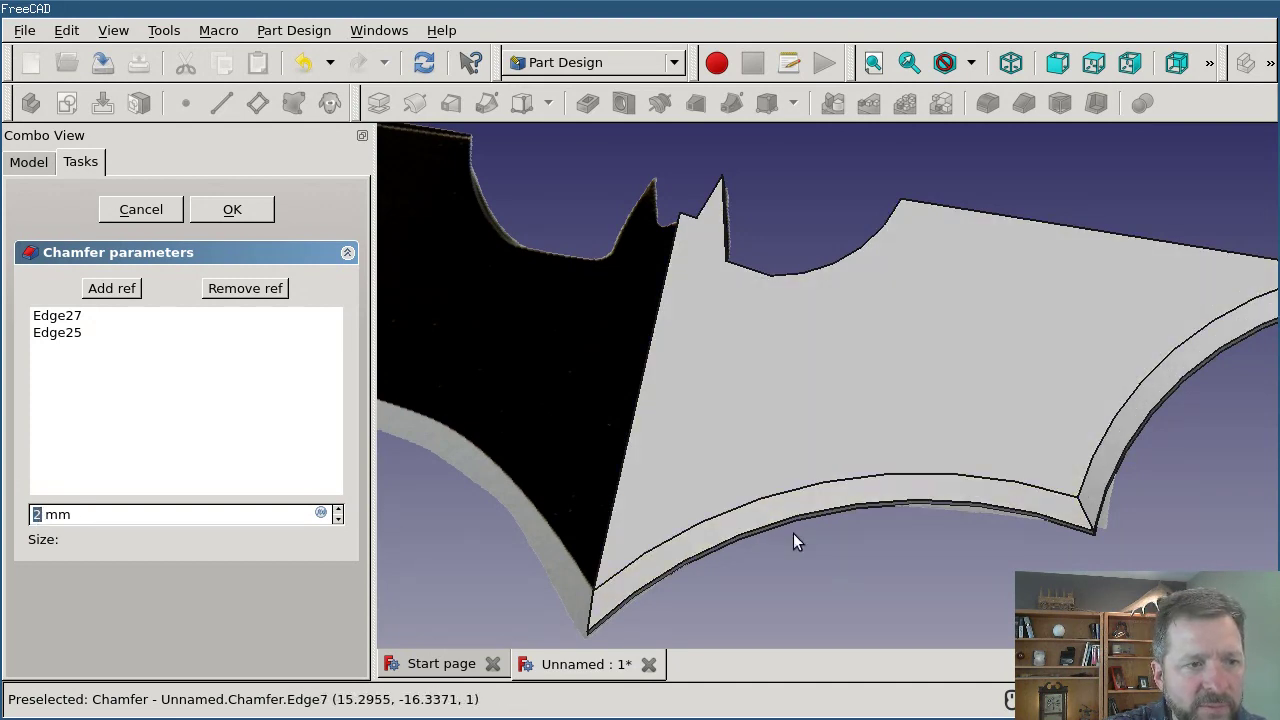
pyautogui.scroll(5, 793, 533)
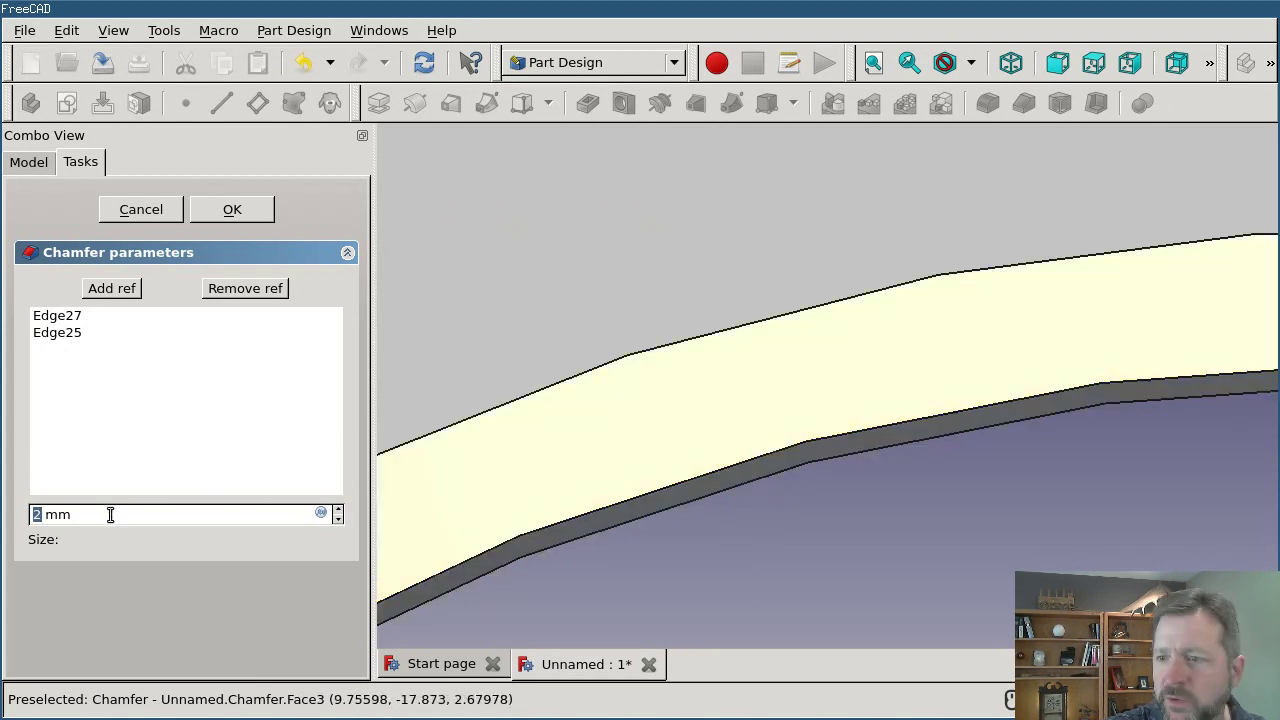
pyautogui.scroll(-1, 110, 514)
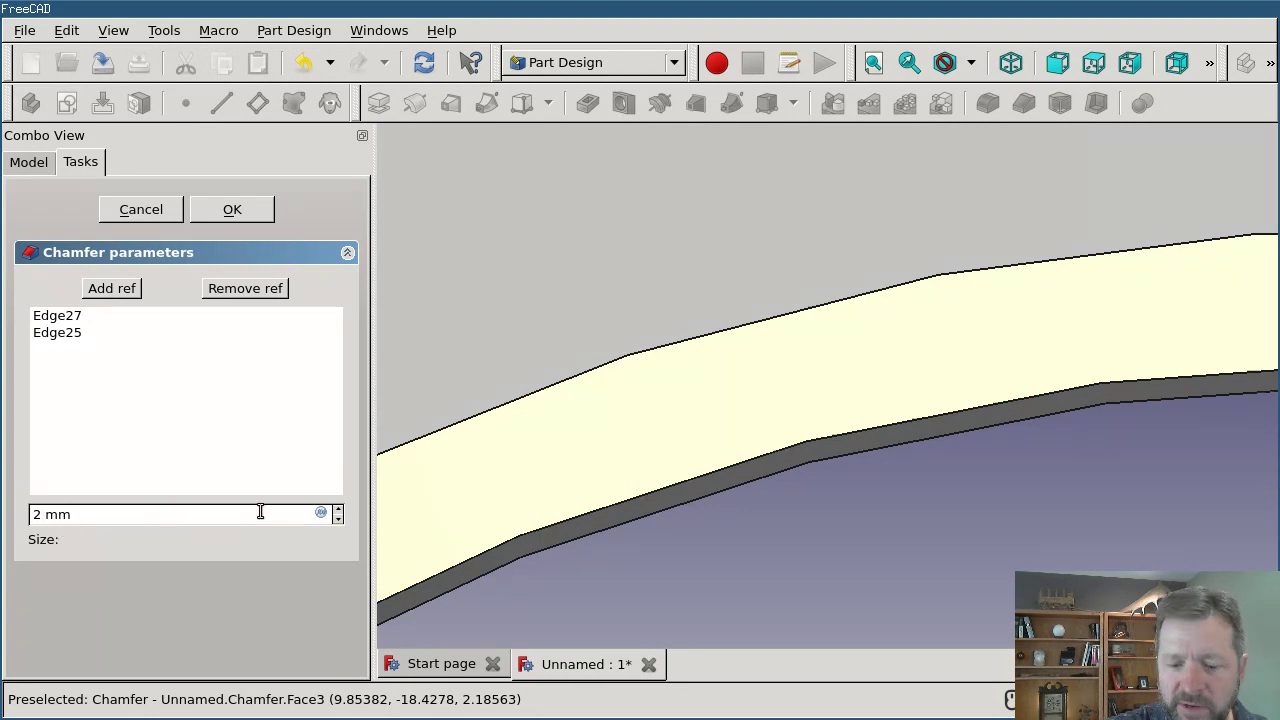
pyautogui.write('.')
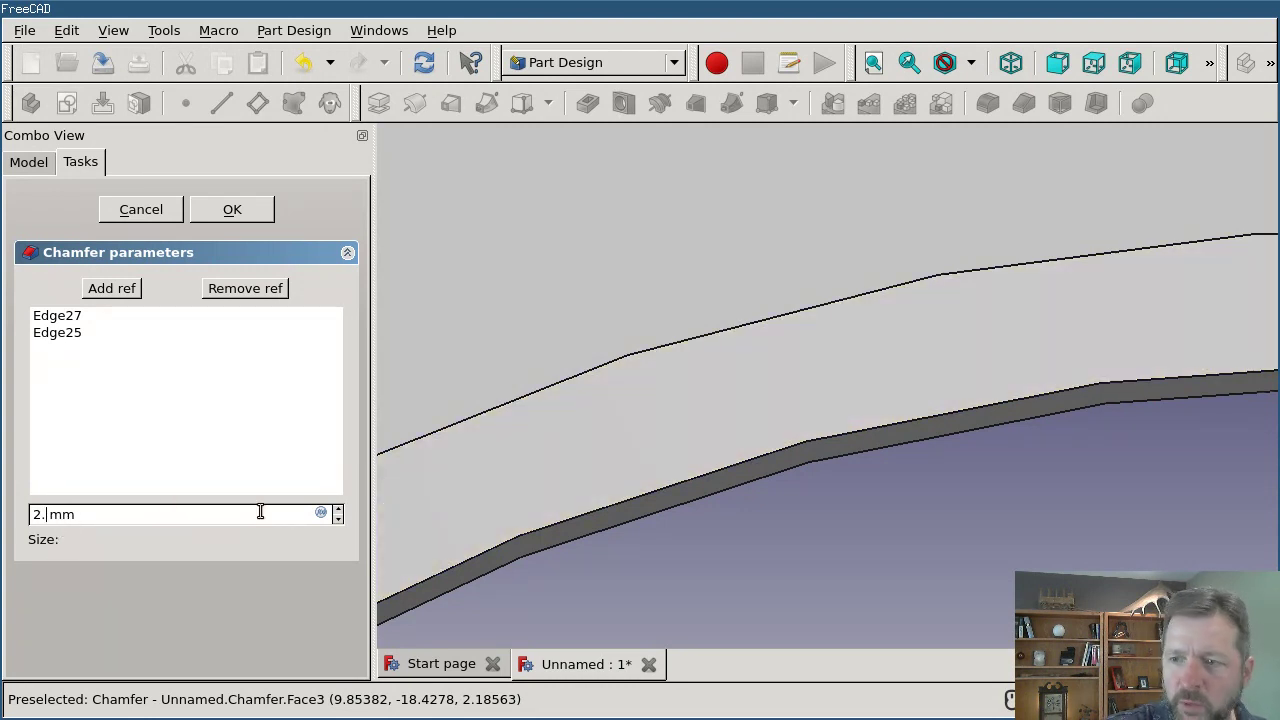
pyautogui.write('99')
pyautogui.scroll(-5, 774, 464)
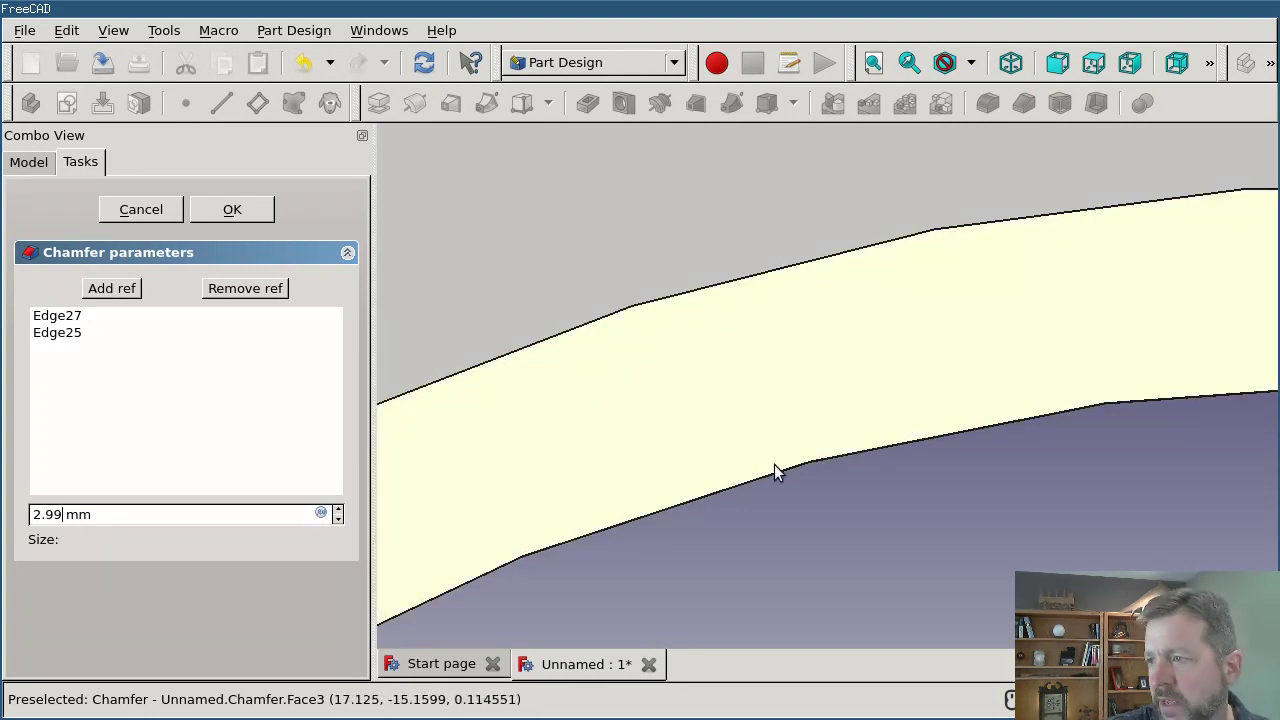
pyautogui.click(240, 212)
# Switch to the Part workbench, then select the Chamfer and the Body in the model tree.
pyautogui.click(582, 64)
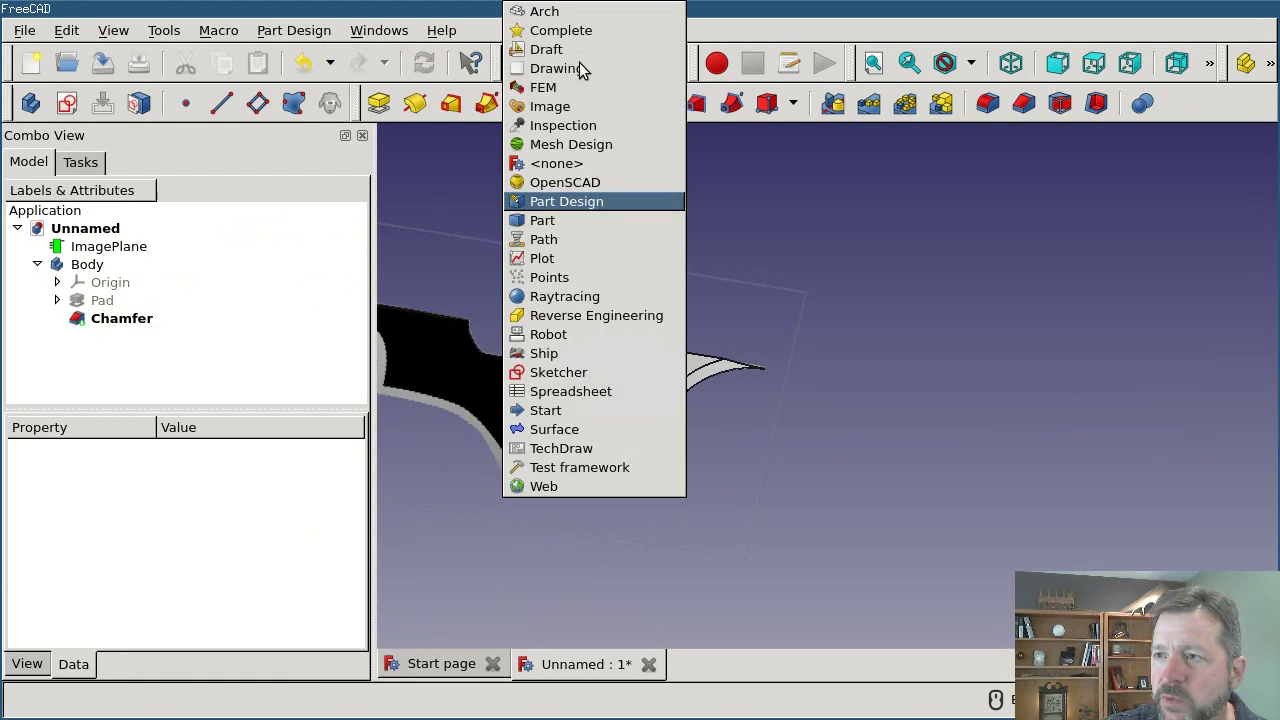
pyautogui.click(616, 220)
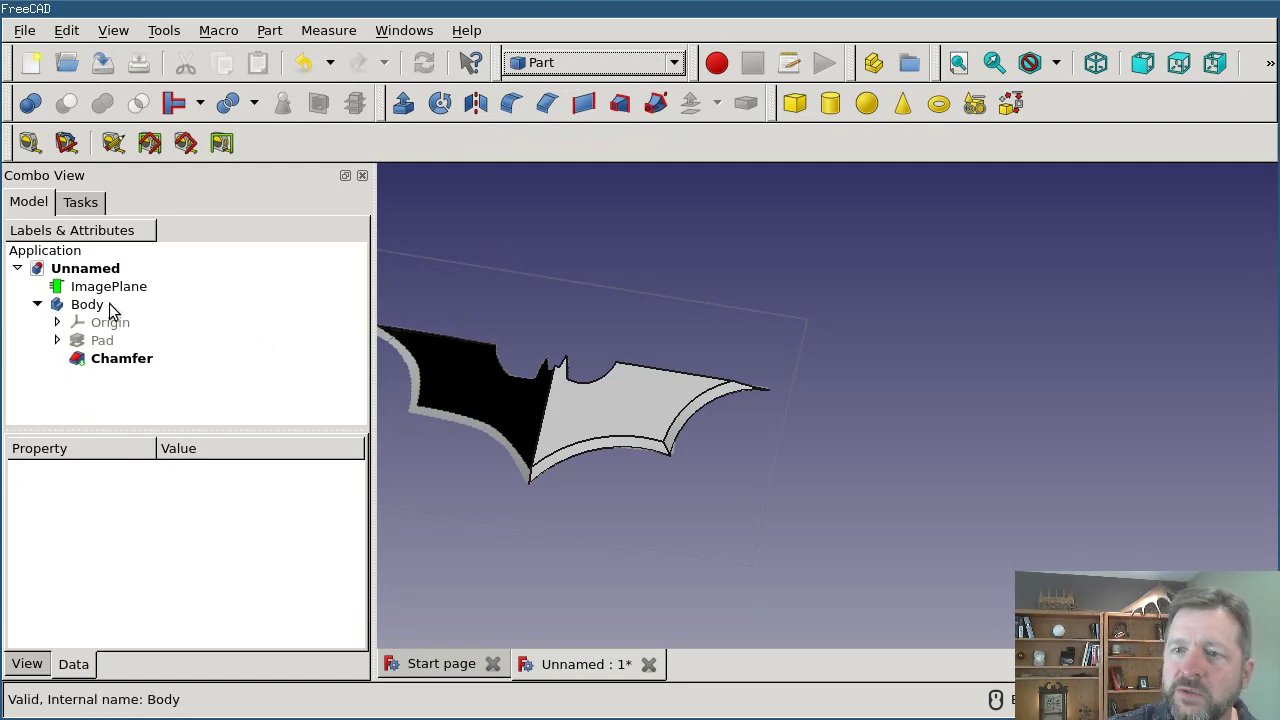
pyautogui.click(130, 370)
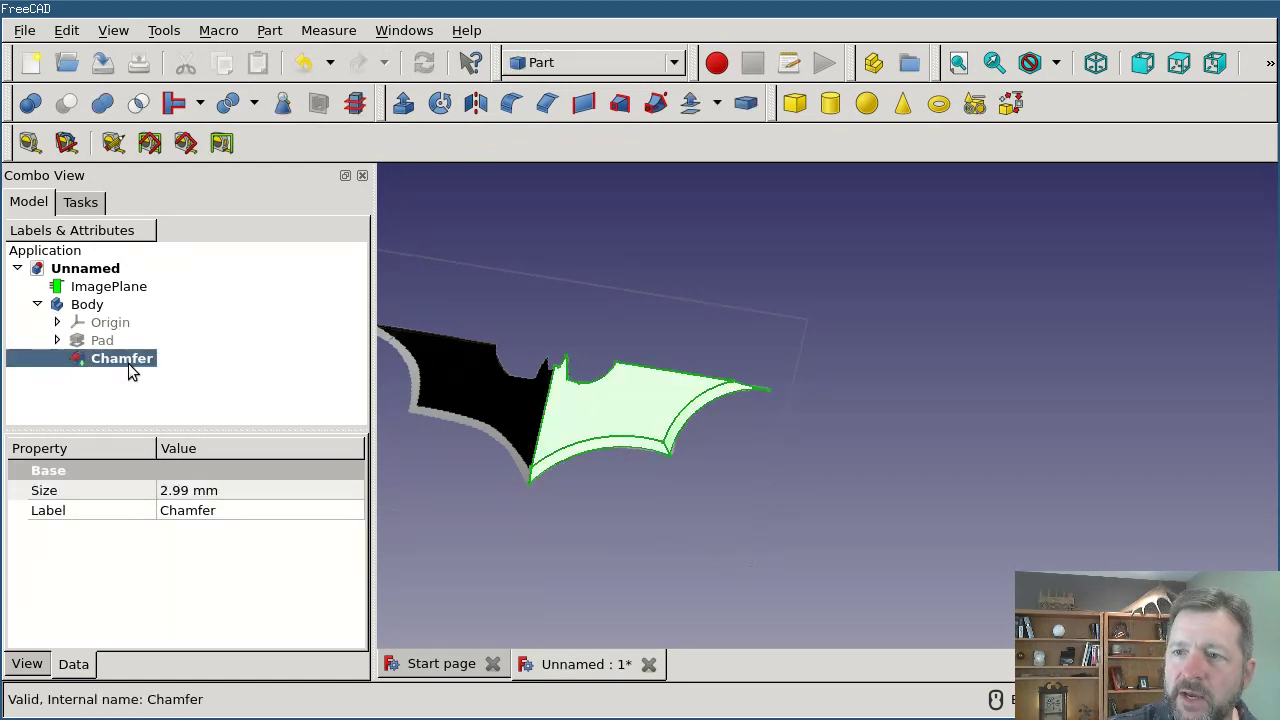
pyautogui.click(95, 304)
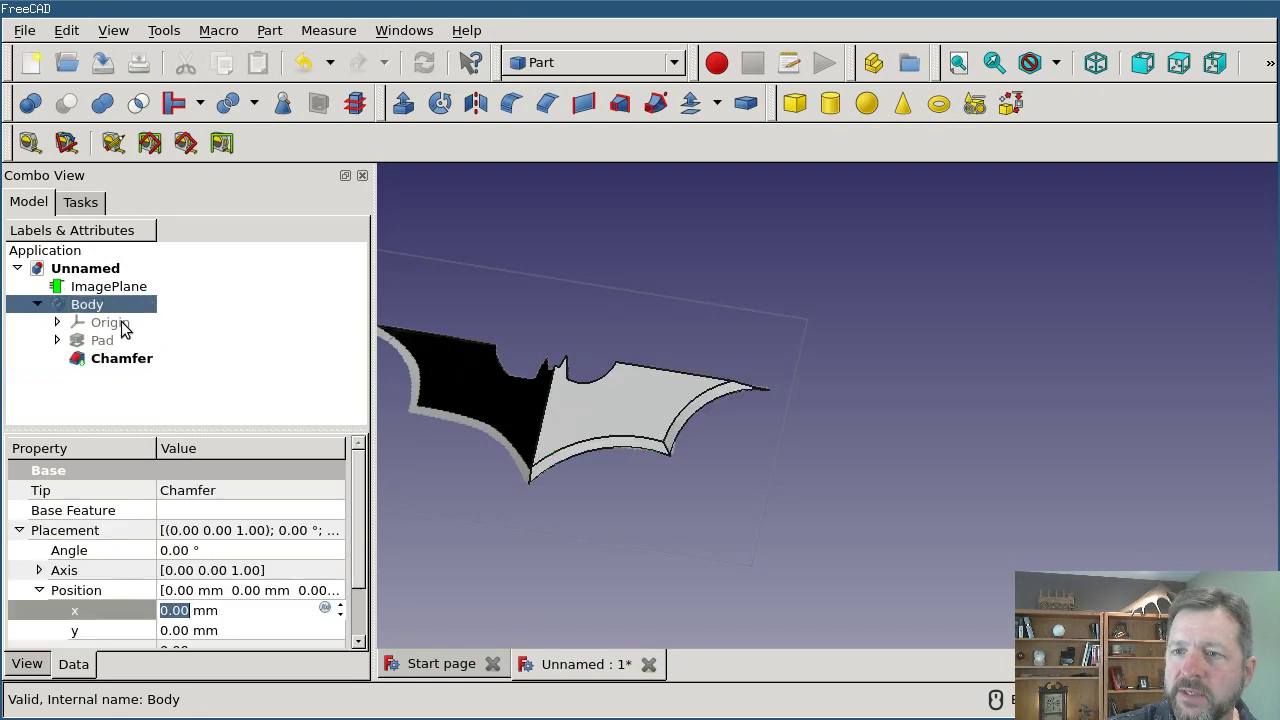
# Set up a Part Mirror of Body with the YZ plane as the mirror plane.
pyautogui.click(477, 104)
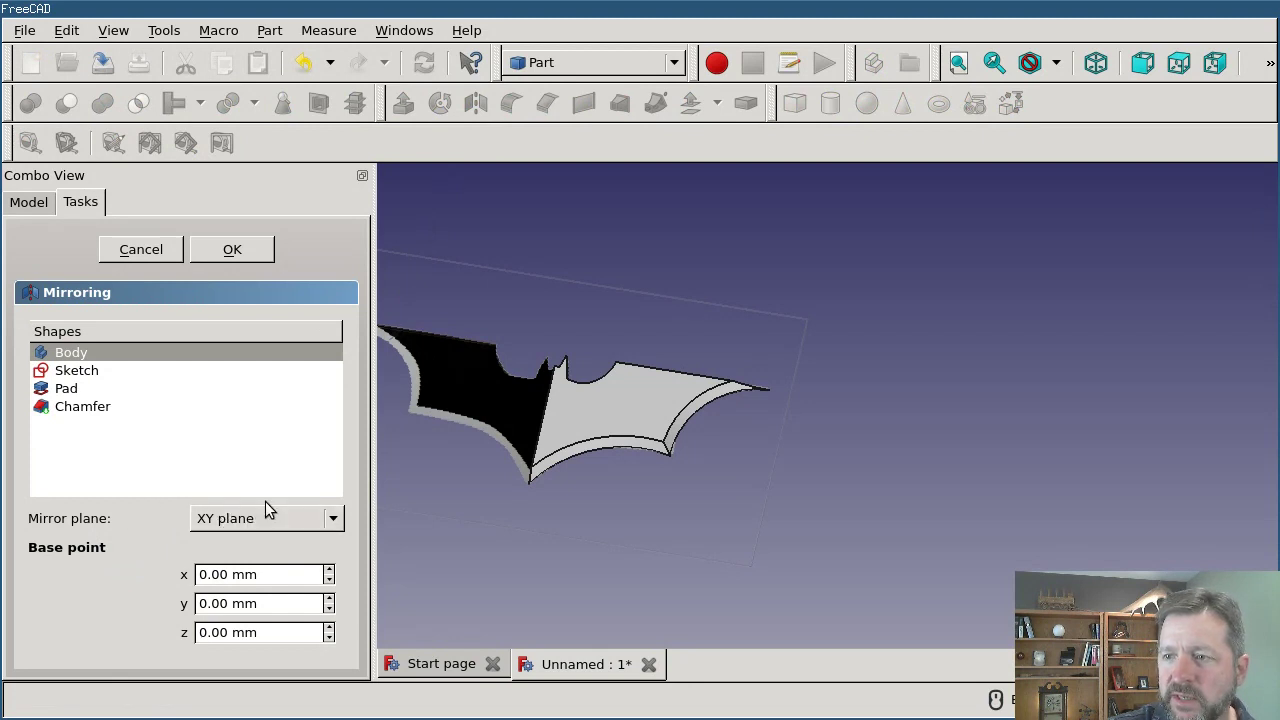
pyautogui.scroll(-3, 545, 452)
pyautogui.scroll(3, 545, 452)
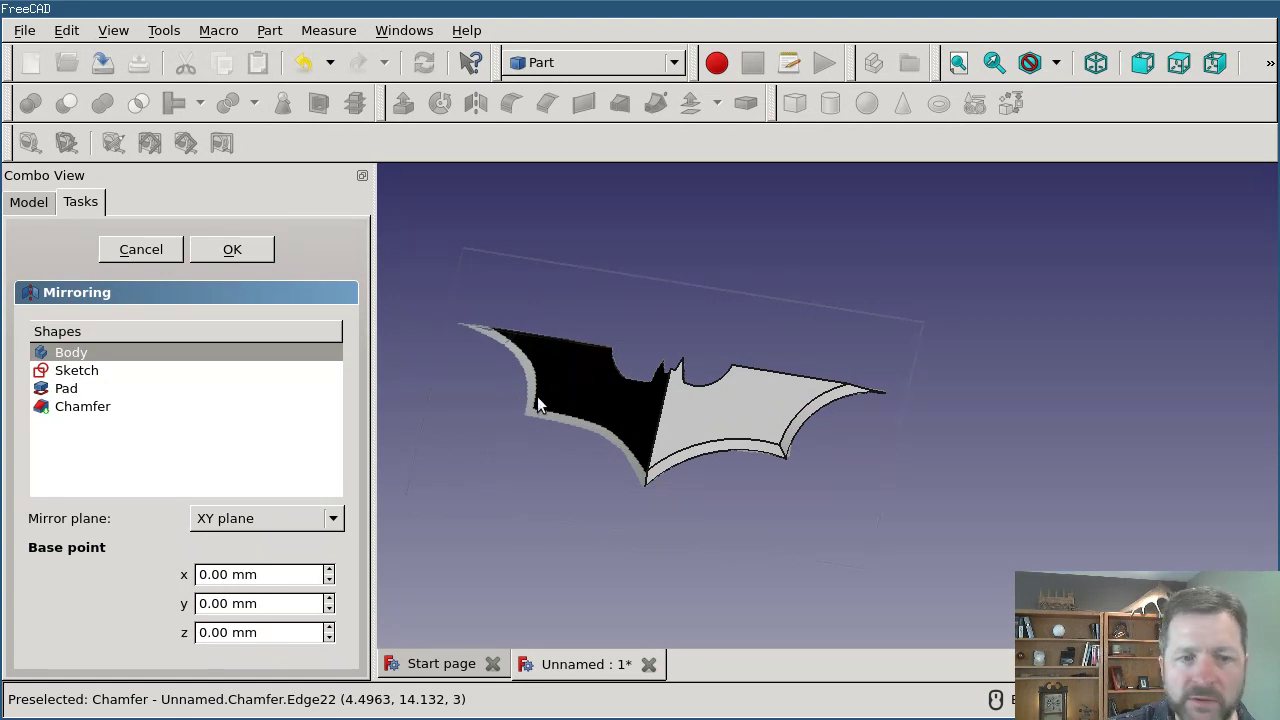
pyautogui.click(208, 518)
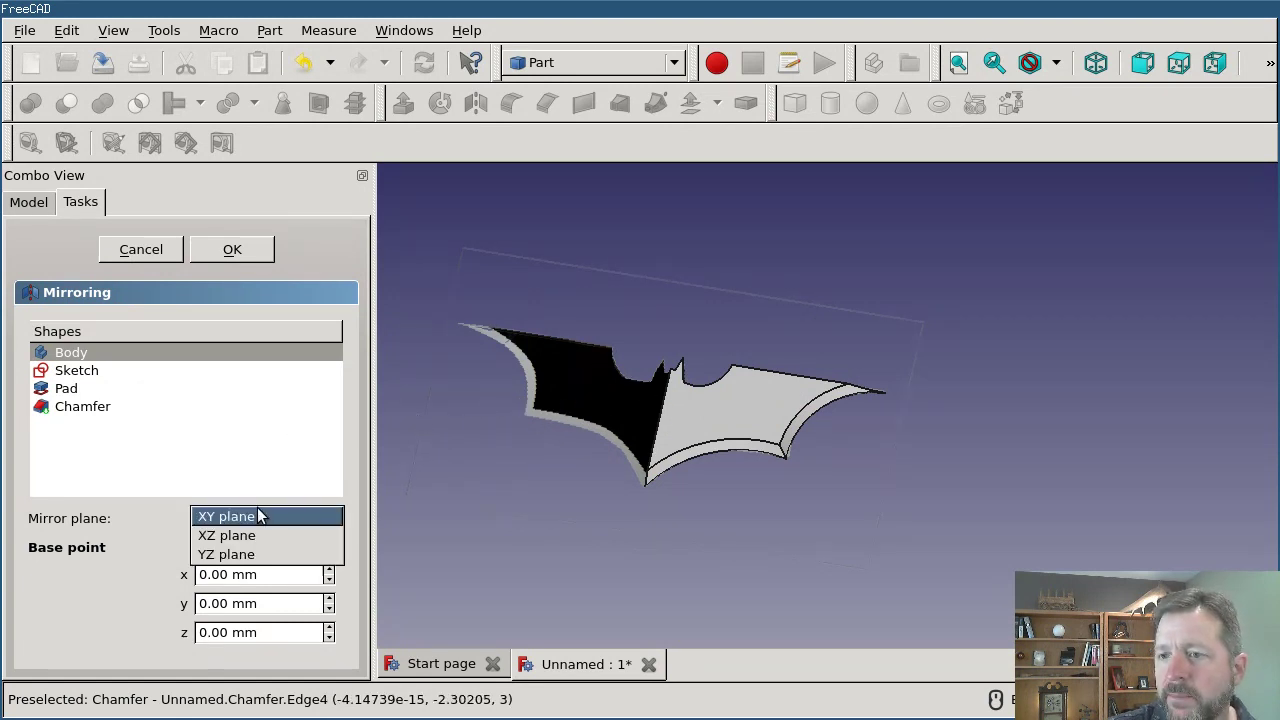
pyautogui.click(245, 556)
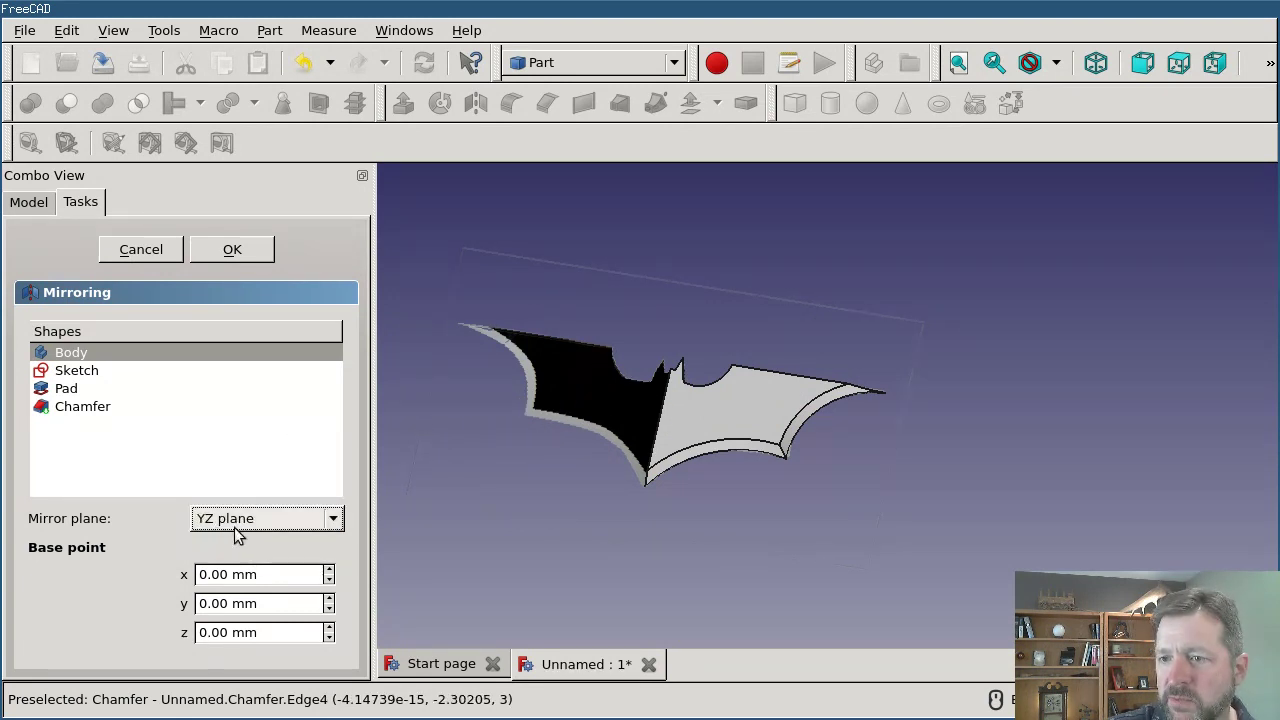
pyautogui.click(88, 354)
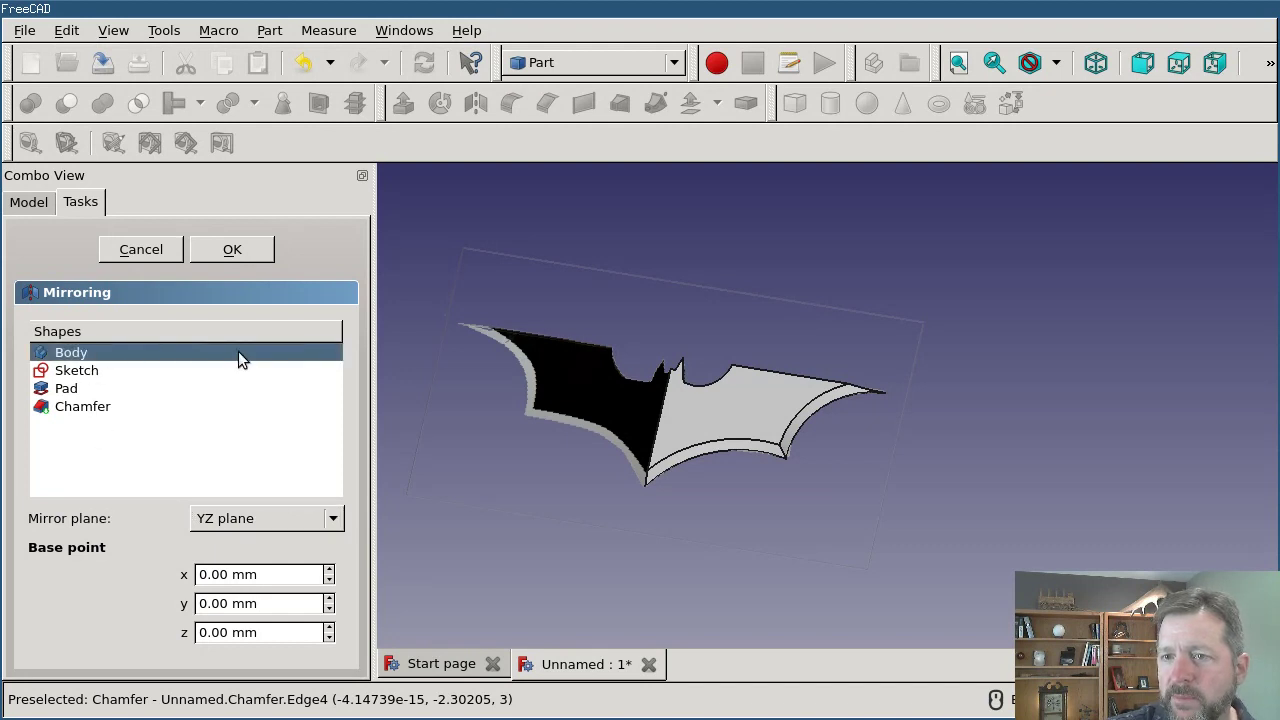
# Confirm the YZ-plane mirror so Body (Mirror #1) is created.
pyautogui.click(240, 252)
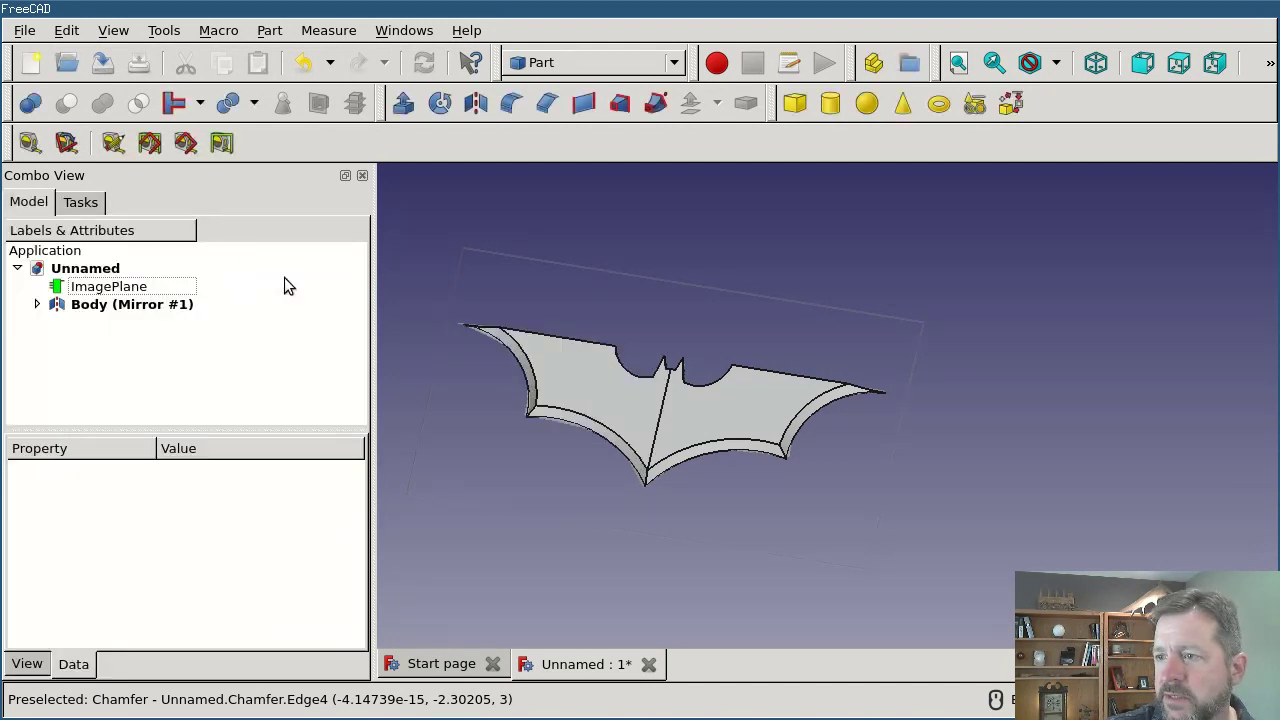
pyautogui.scroll(3, 698, 475)
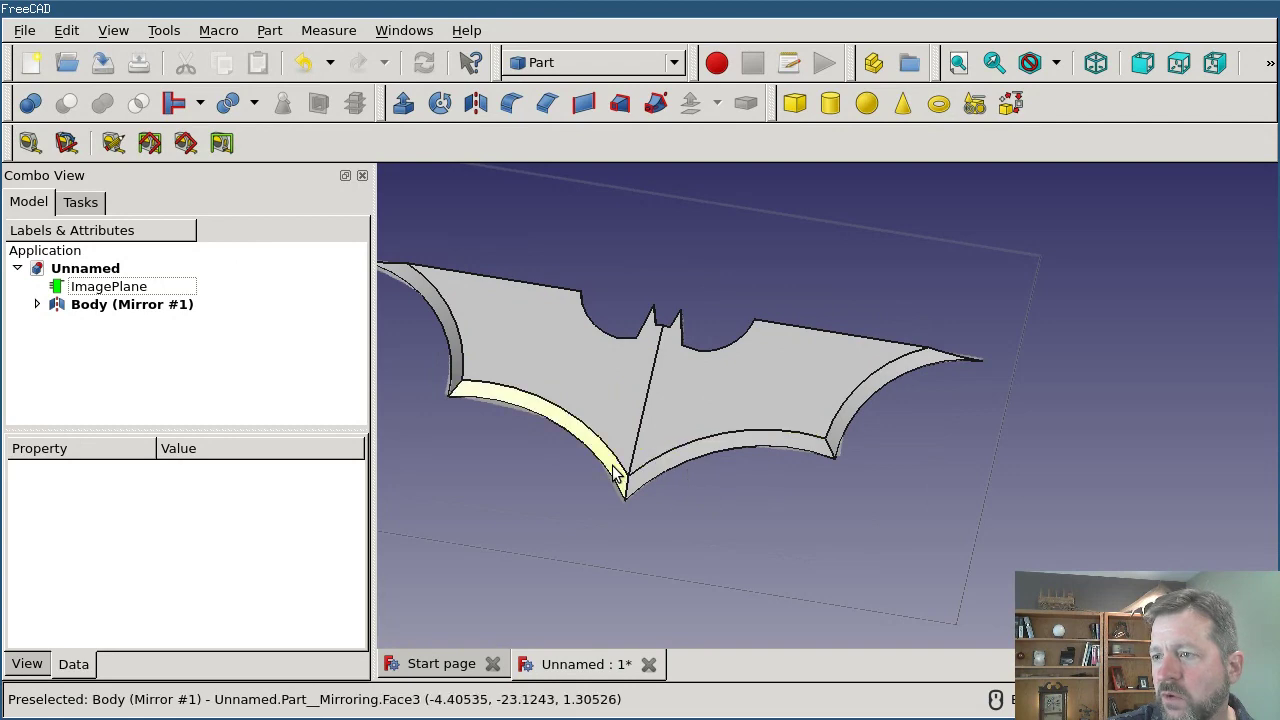
pyautogui.scroll(2, 764, 478)
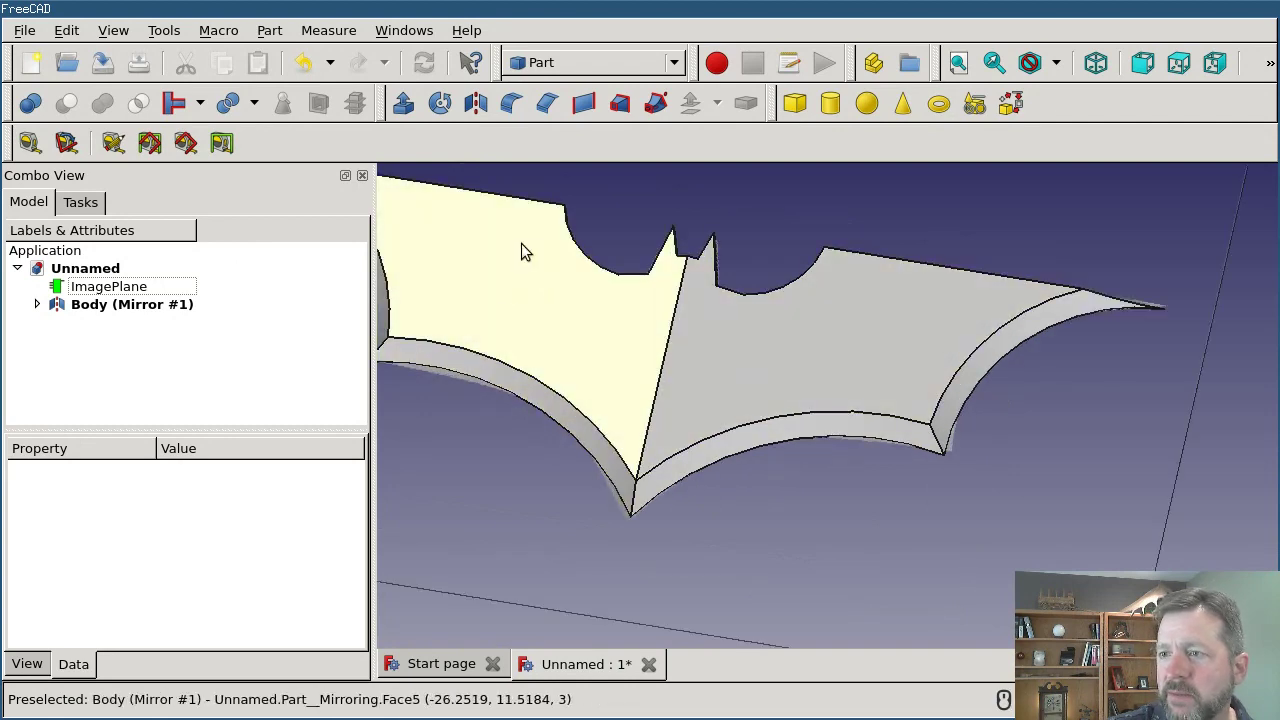
pyautogui.scroll(-2, 670, 497)
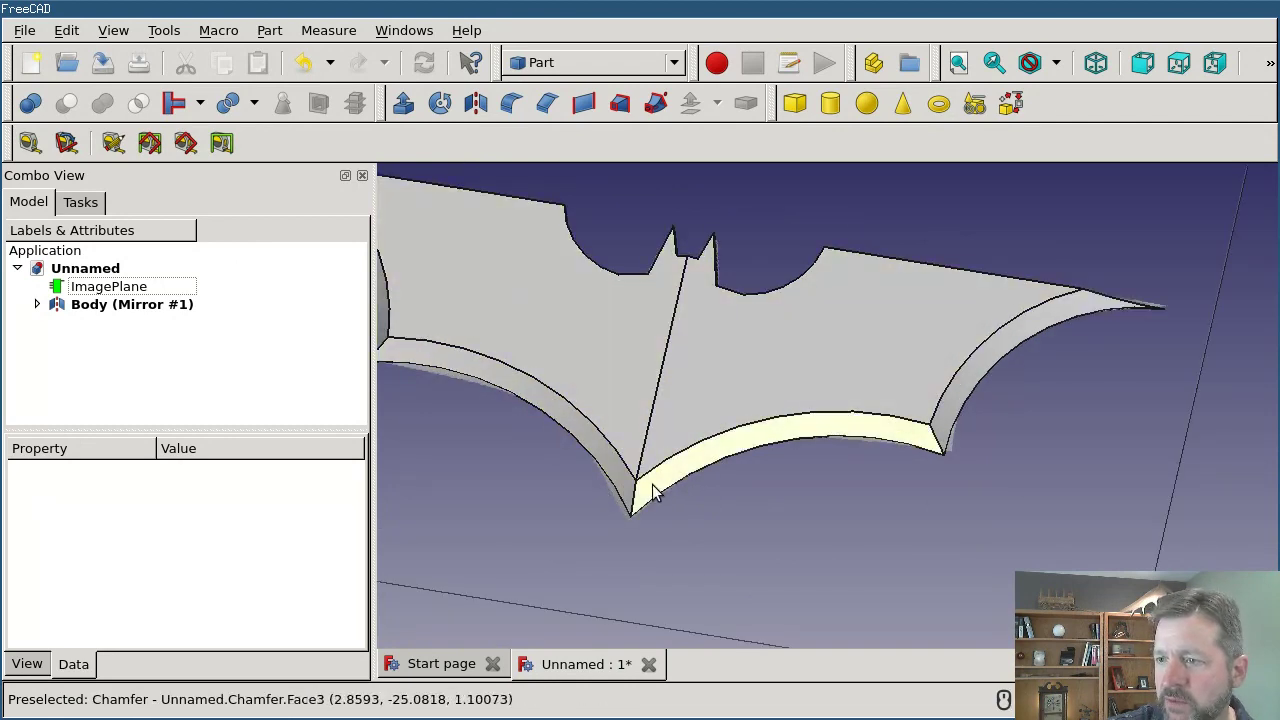
pyautogui.scroll(-2, 665, 487)
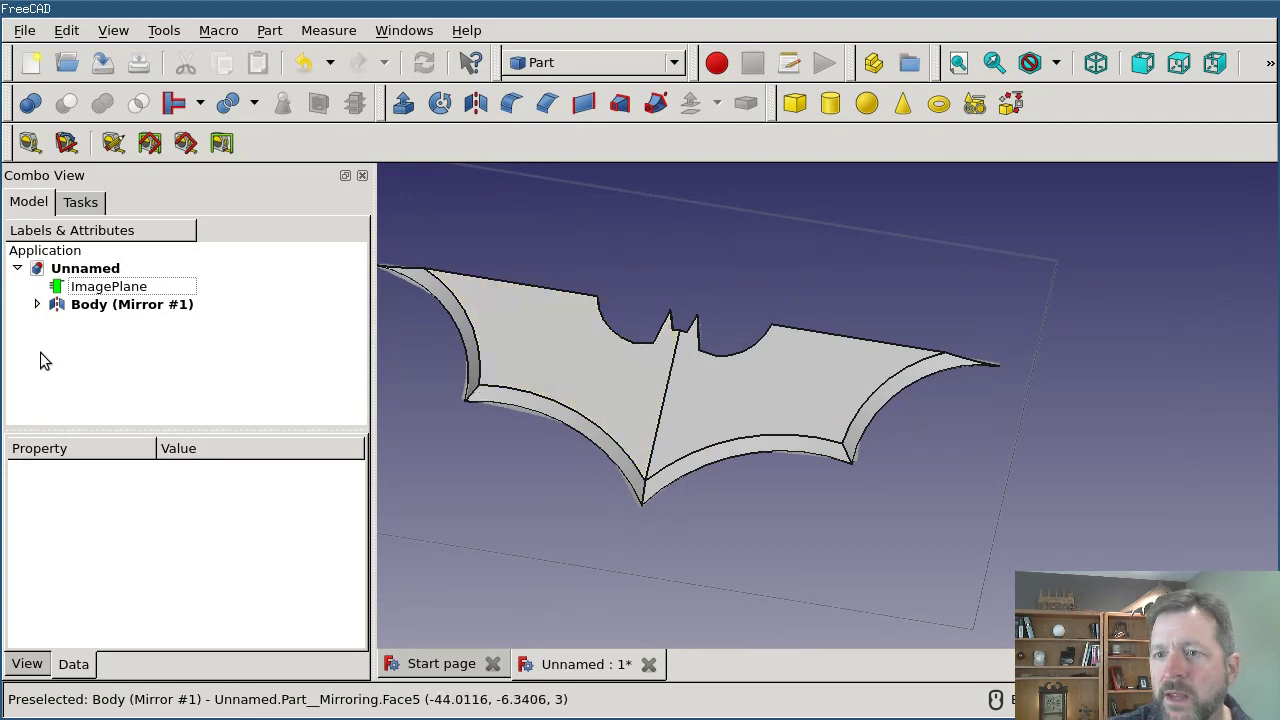
# Expand Body (Mirror #1) and the original Body inside it, selecting the Chamfer.
pyautogui.click(37, 304)
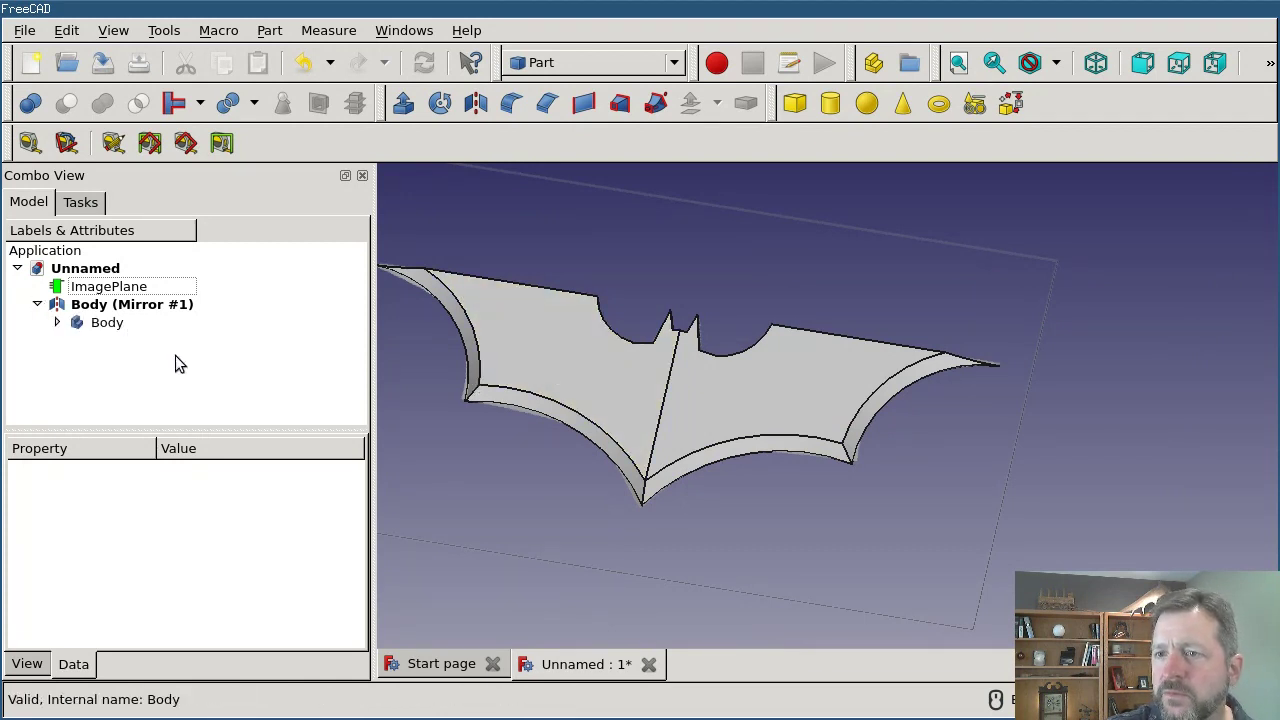
pyautogui.click(143, 304)
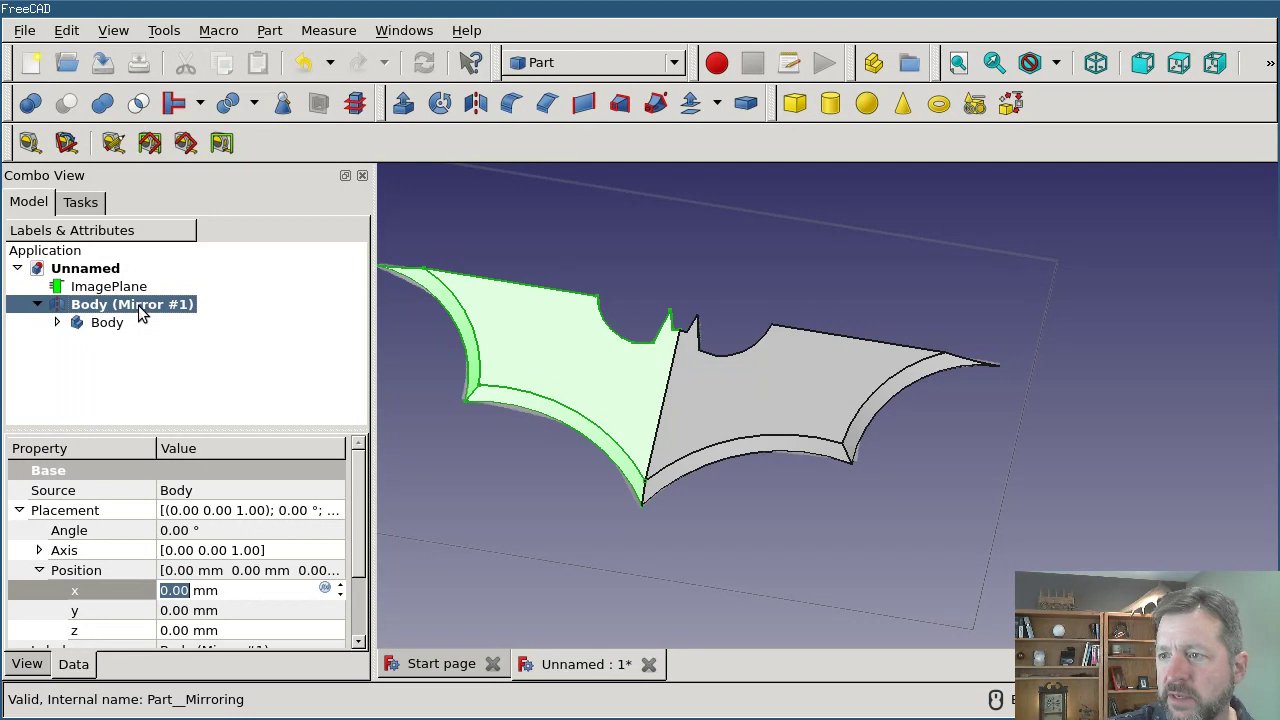
pyautogui.click(118, 324)
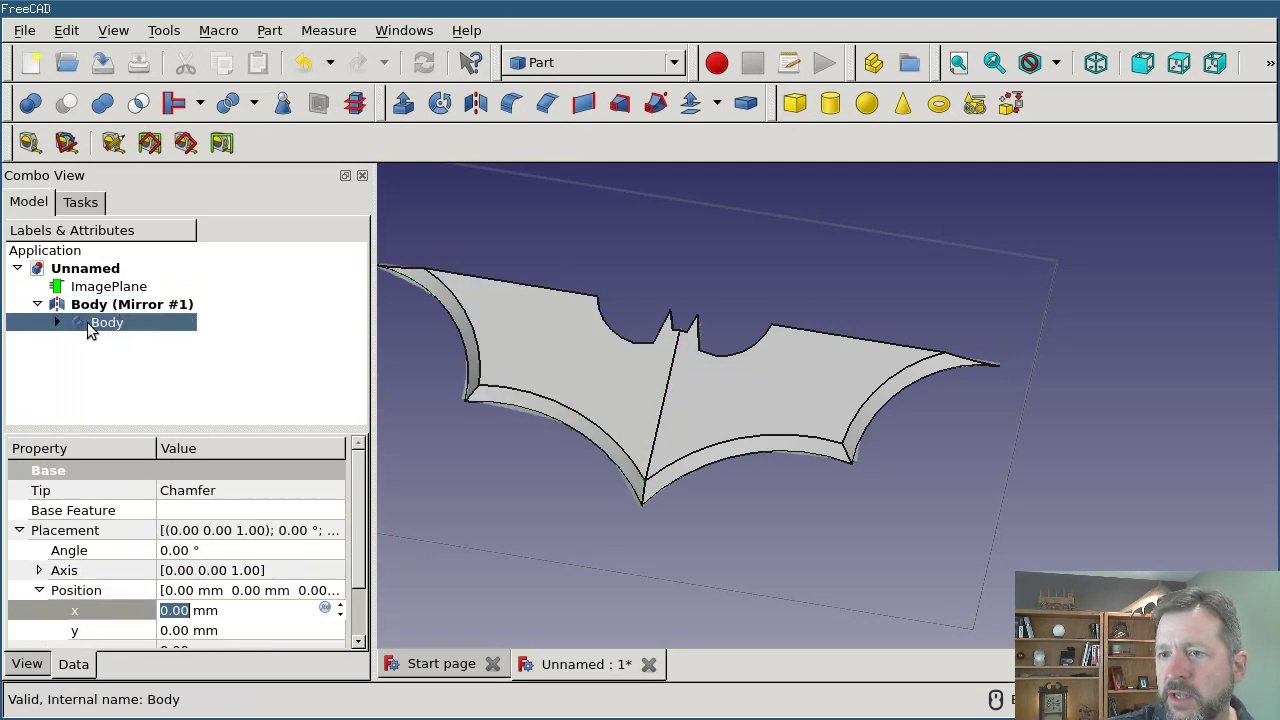
pyautogui.click(57, 322)
pyautogui.click(158, 377)
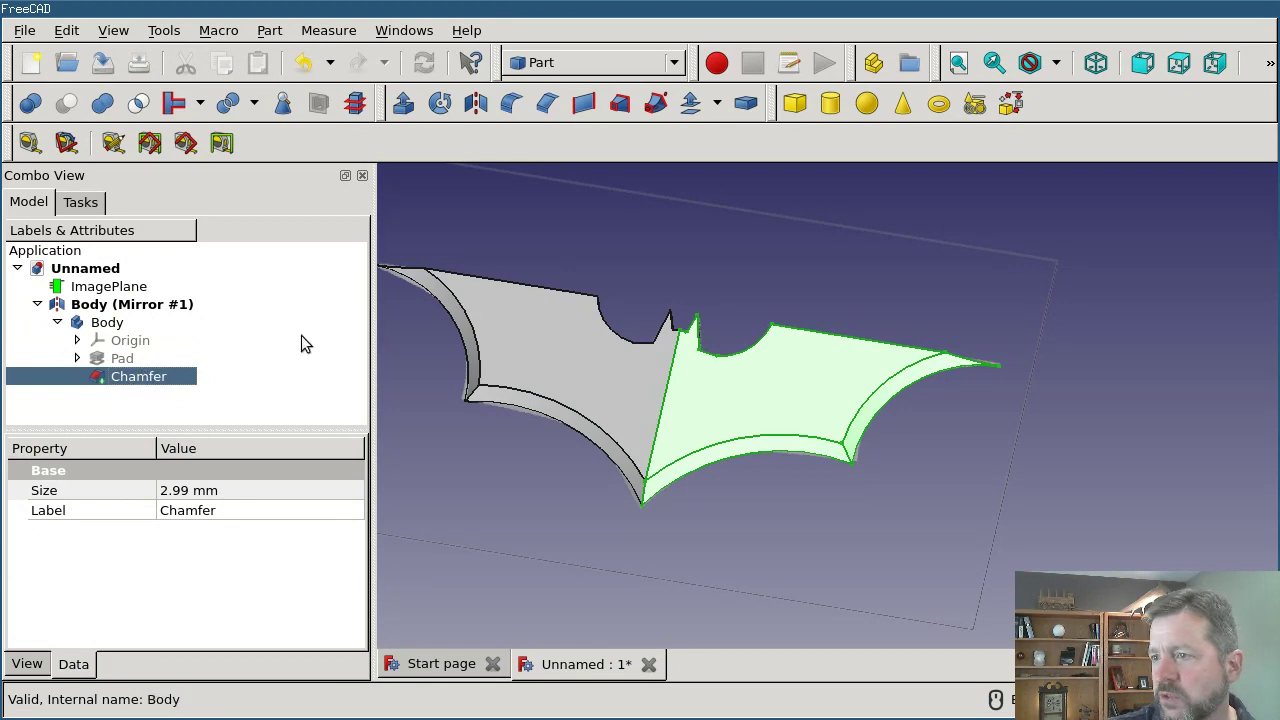
# Compare Body (Mirror #1) with the Chamfer, then expand the Pad to show its Sketch.
pyautogui.click(112, 304)
pyautogui.click(157, 376)
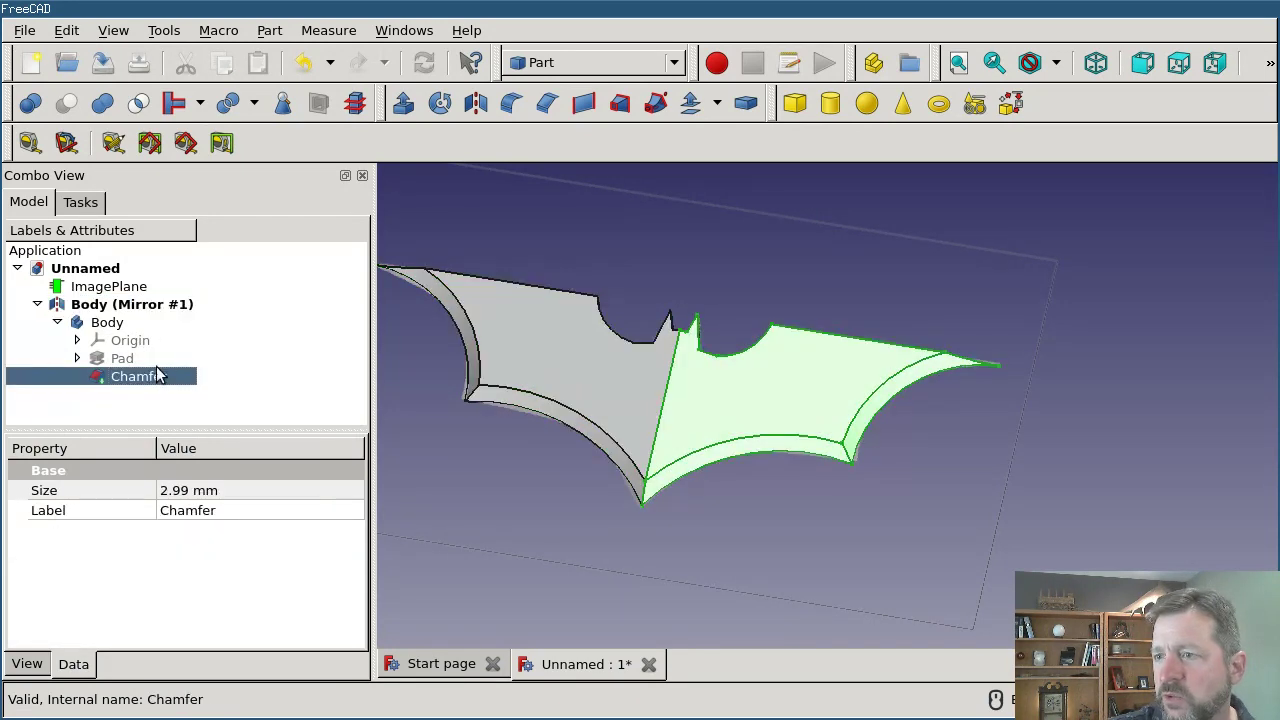
pyautogui.click(145, 304)
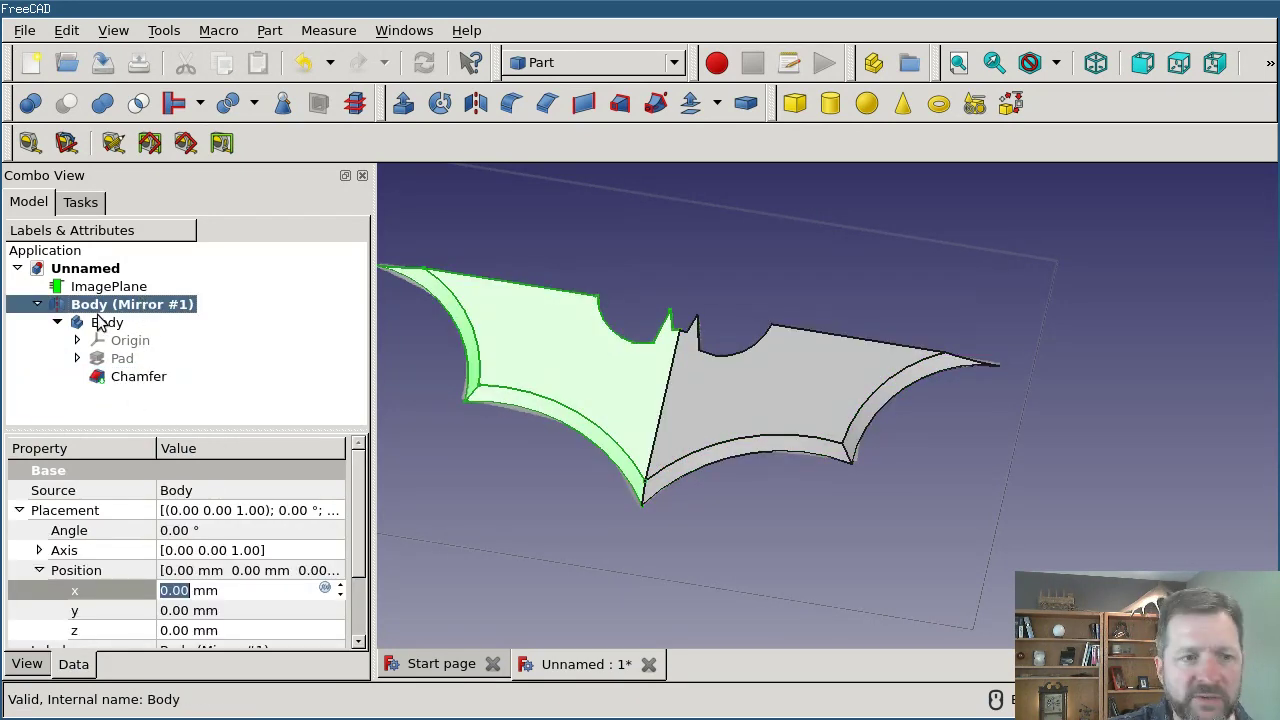
pyautogui.click(160, 377)
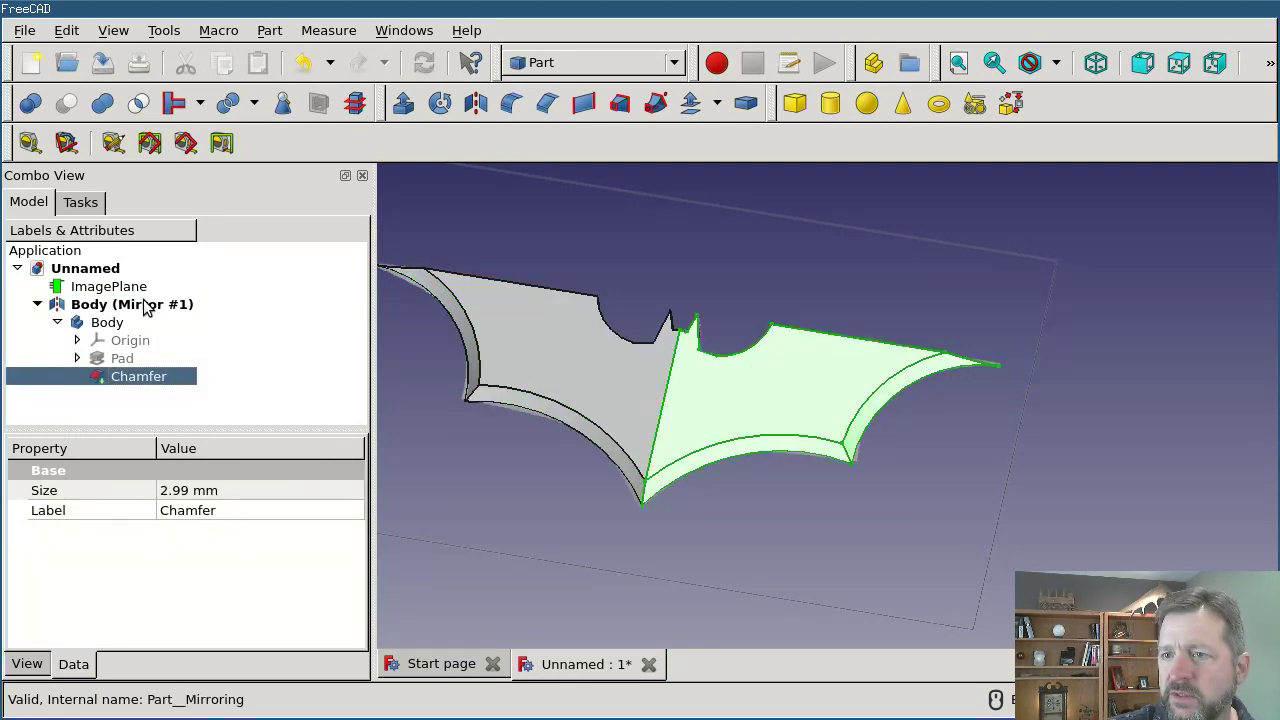
pyautogui.click(145, 304)
pyautogui.click(150, 379)
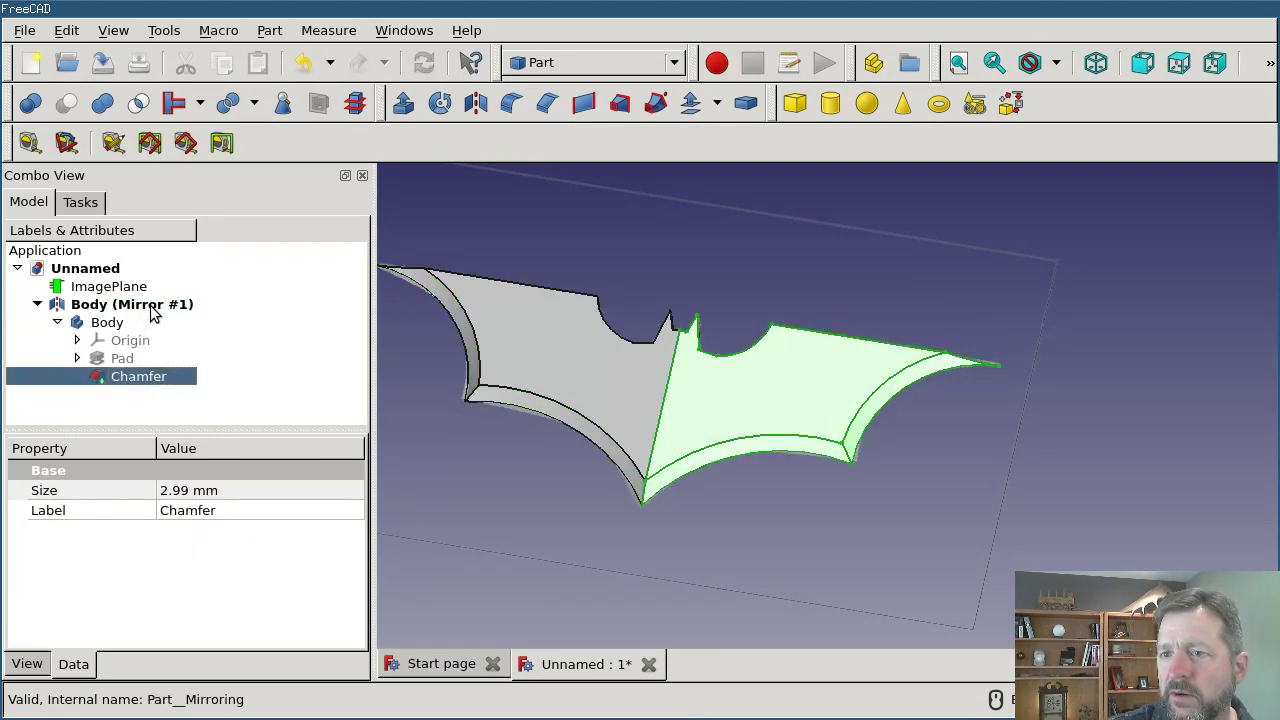
pyautogui.click(152, 310)
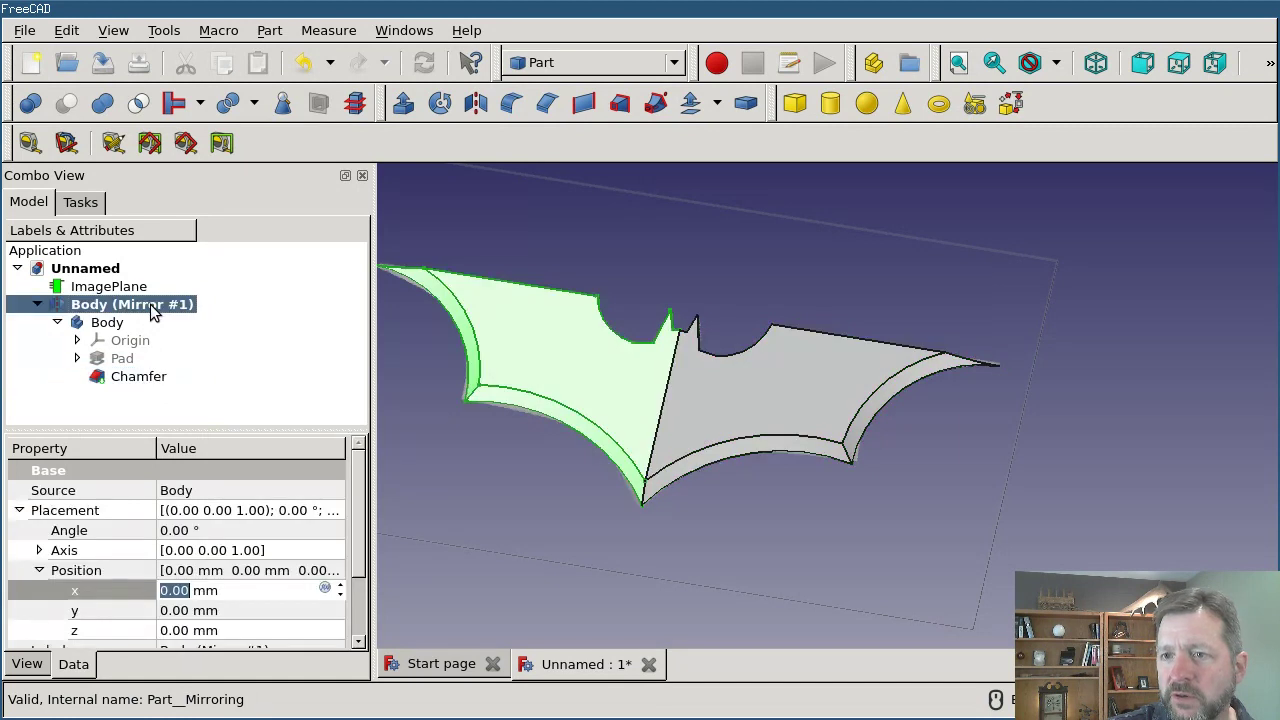
pyautogui.click(77, 358)
# Edit the Sketch, nudge the right wing's curve point slightly left, and close it.
pyautogui.doubleClick(130, 376)
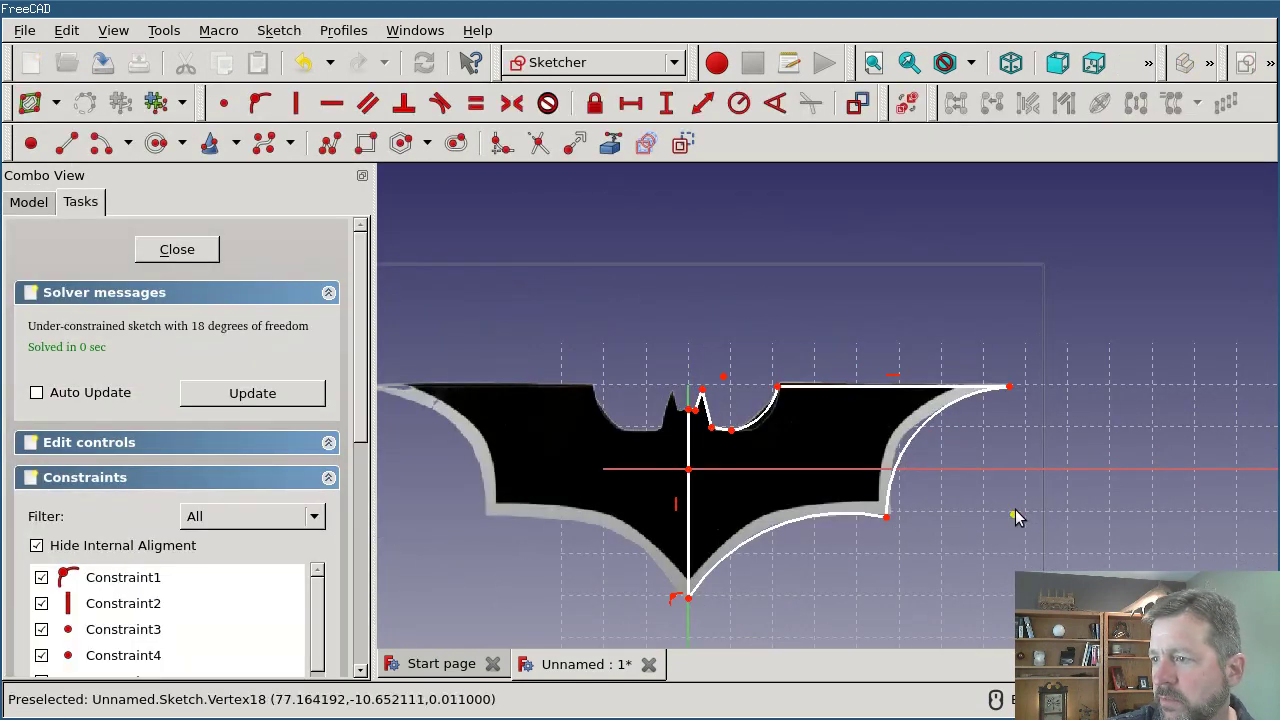
pyautogui.moveTo(1016, 516); pyautogui.dragTo(1009, 516)
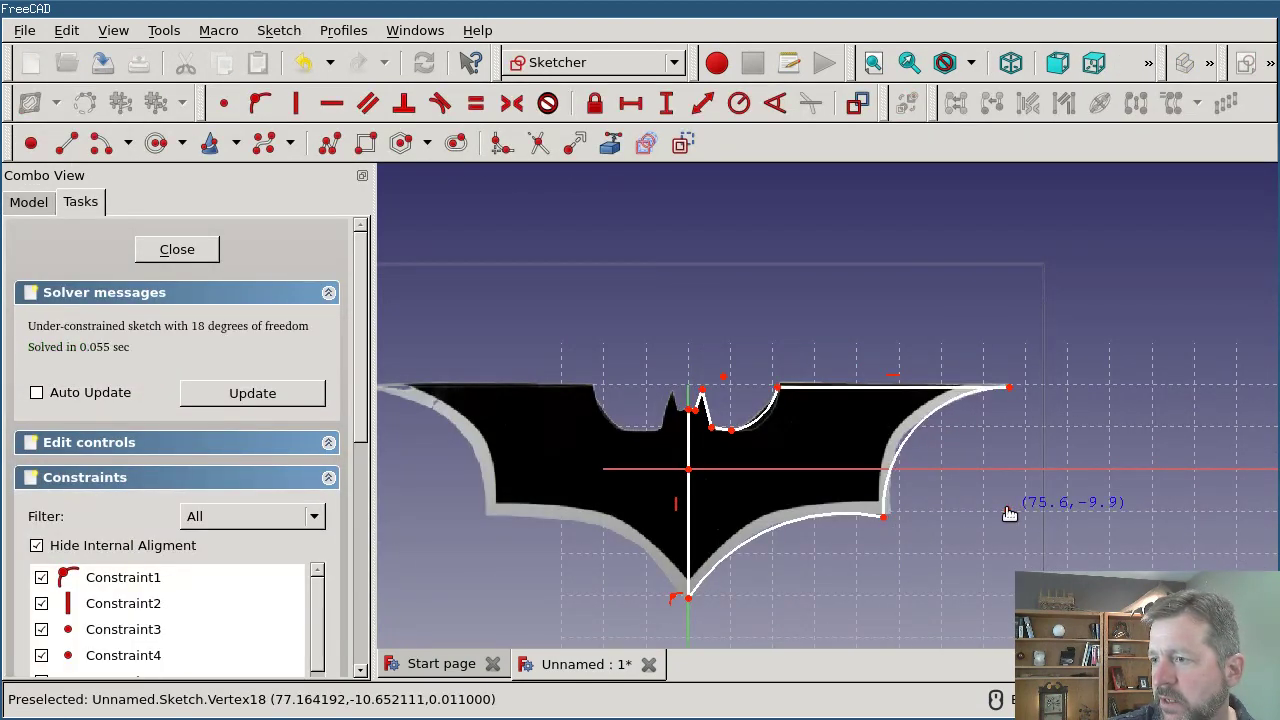
pyautogui.click(177, 249)
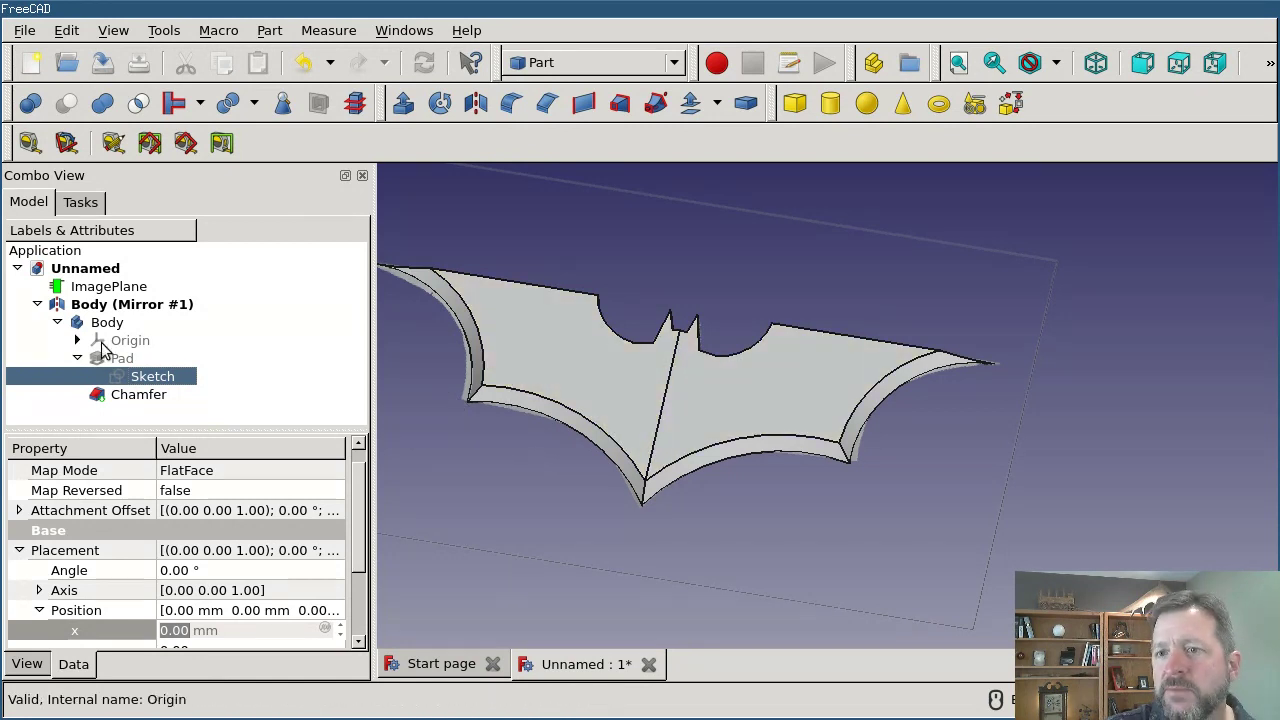
# Select the chamfered original half together with Body (Mirror #1) in the tree.
pyautogui.click(137, 322)
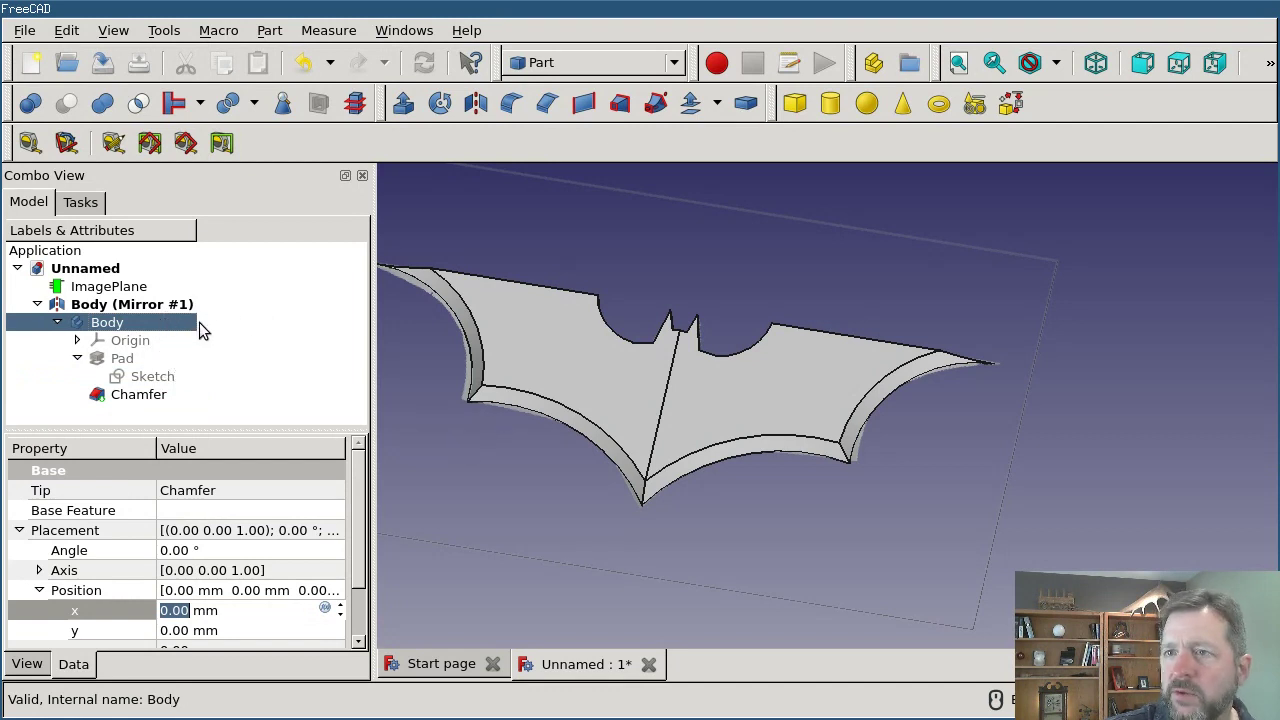
pyautogui.click(165, 377)
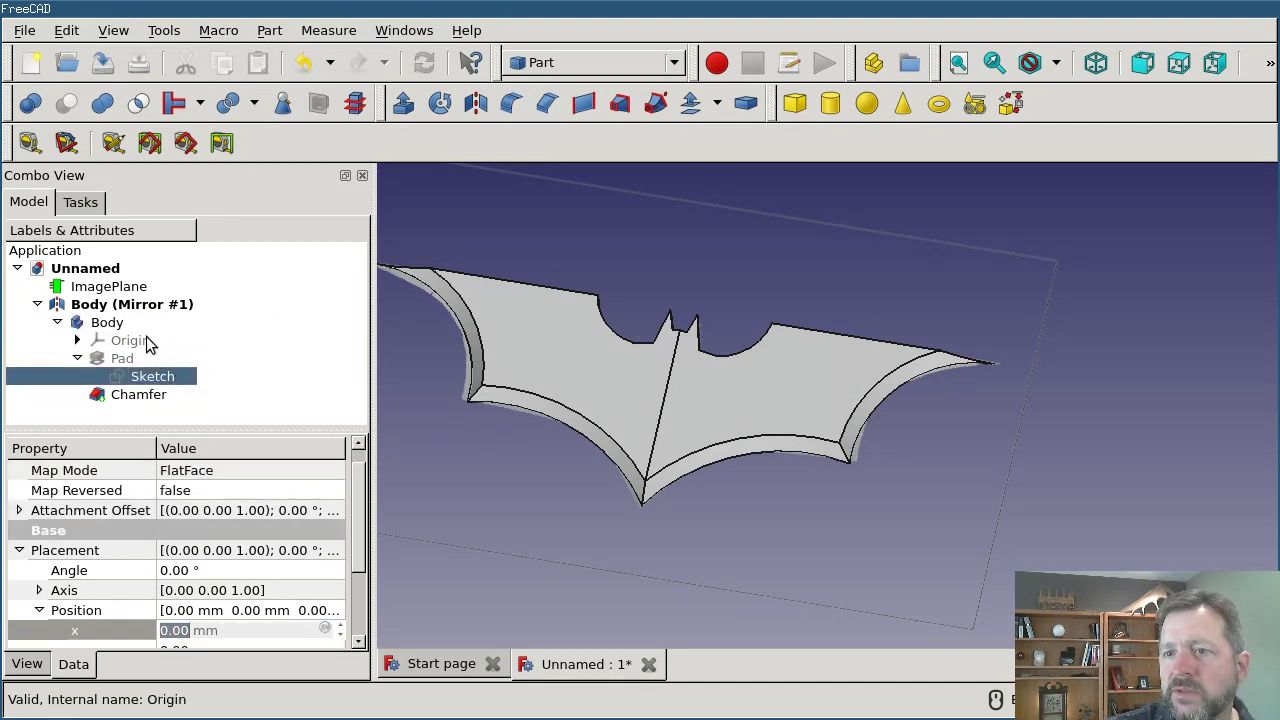
pyautogui.click(119, 324)
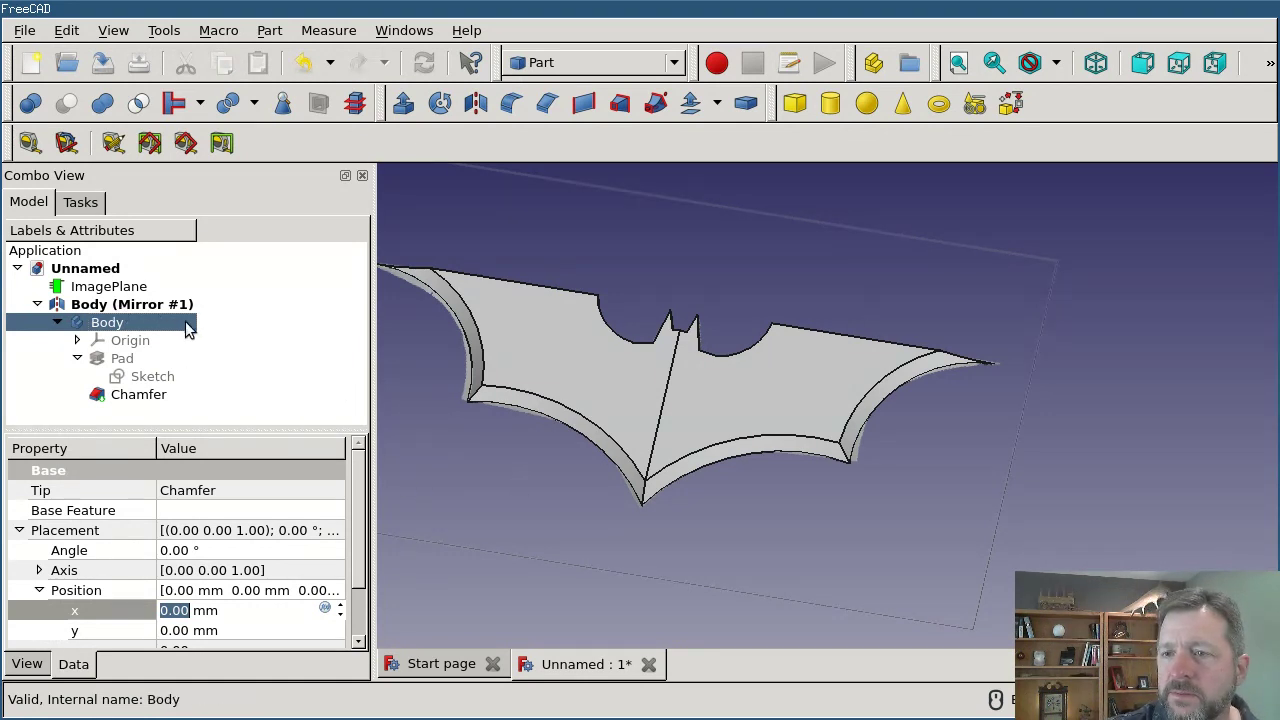
pyautogui.click(443, 478)
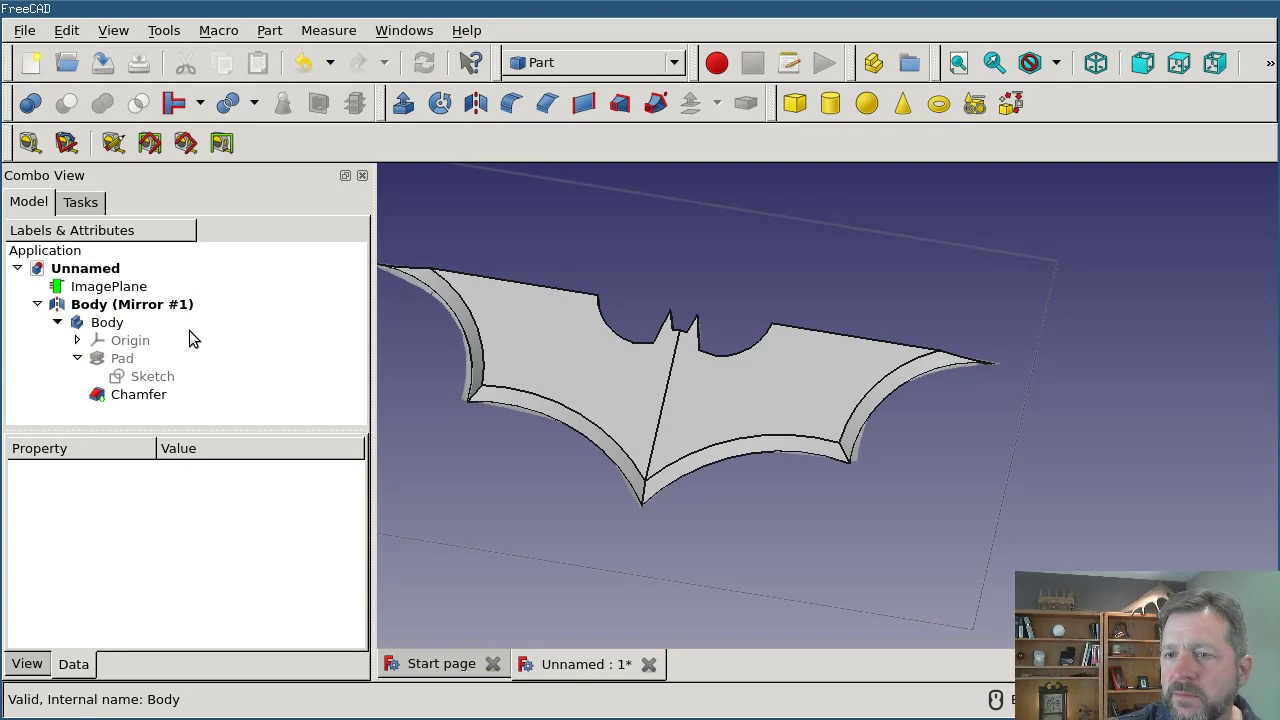
pyautogui.click(126, 324)
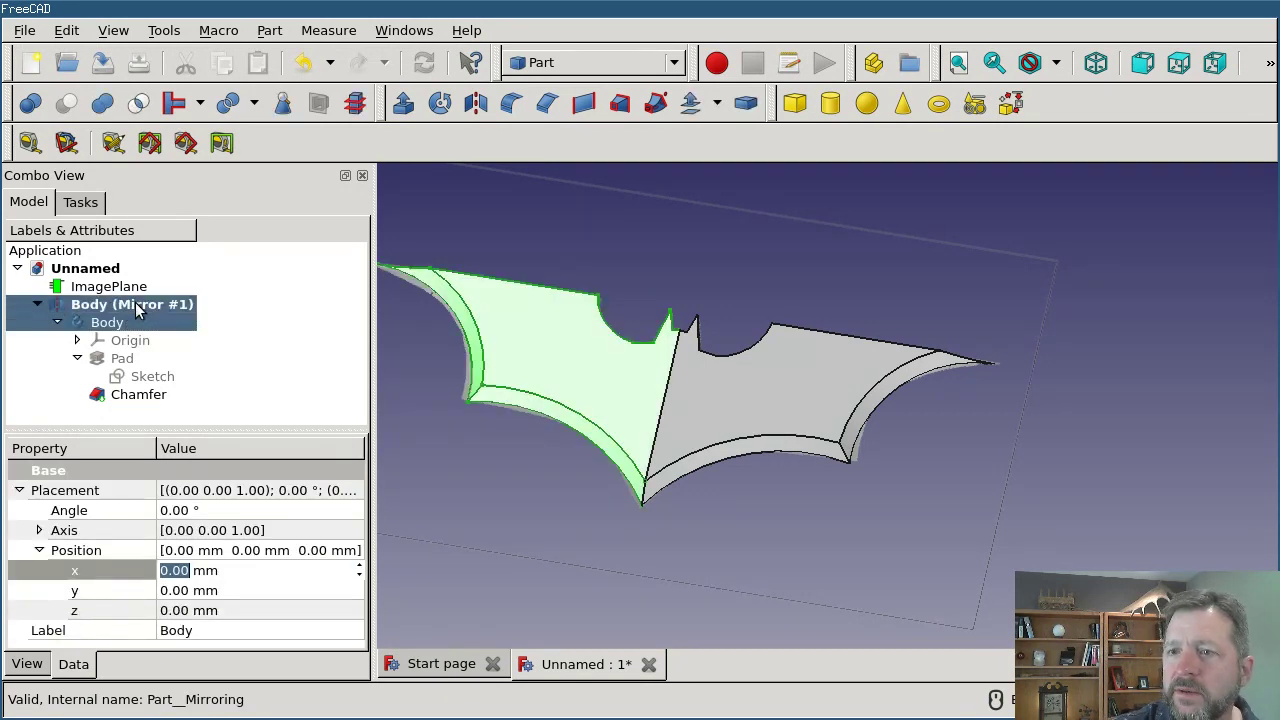
pyautogui.click(130, 340)
pyautogui.click(140, 398)
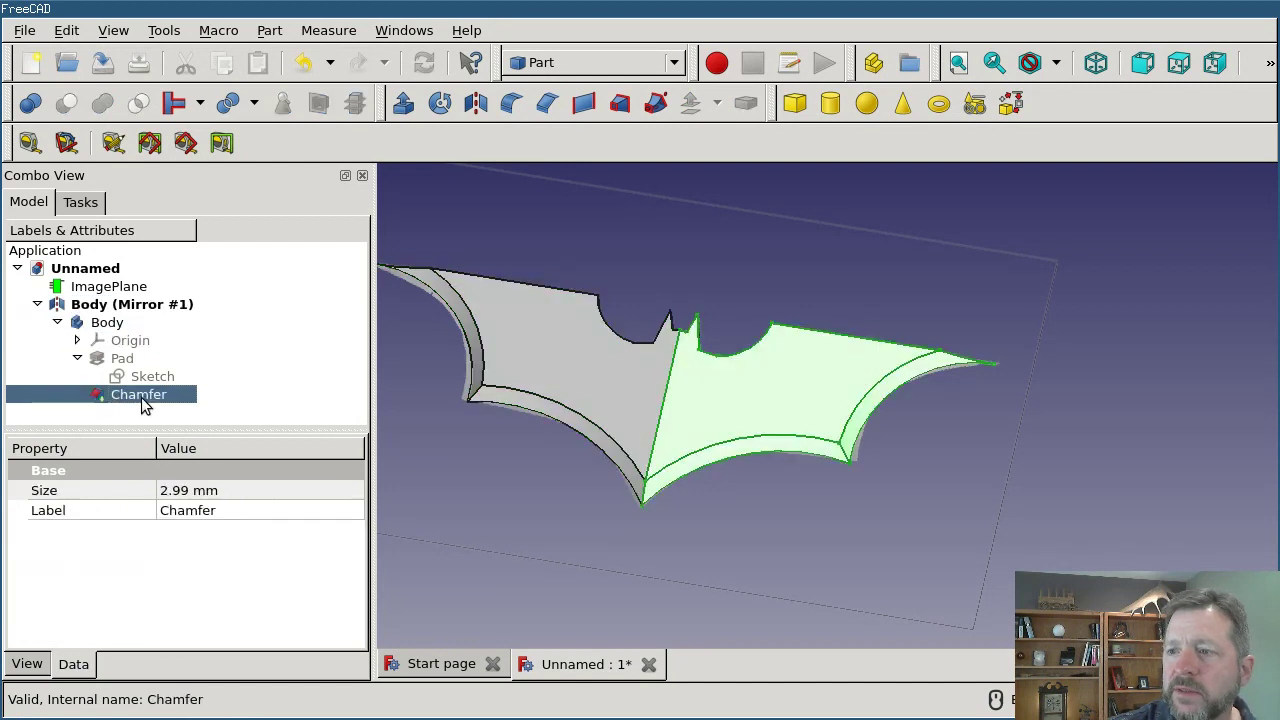
pyautogui.keyDown('ctrl'); pyautogui.click(136, 306); pyautogui.keyUp('ctrl')
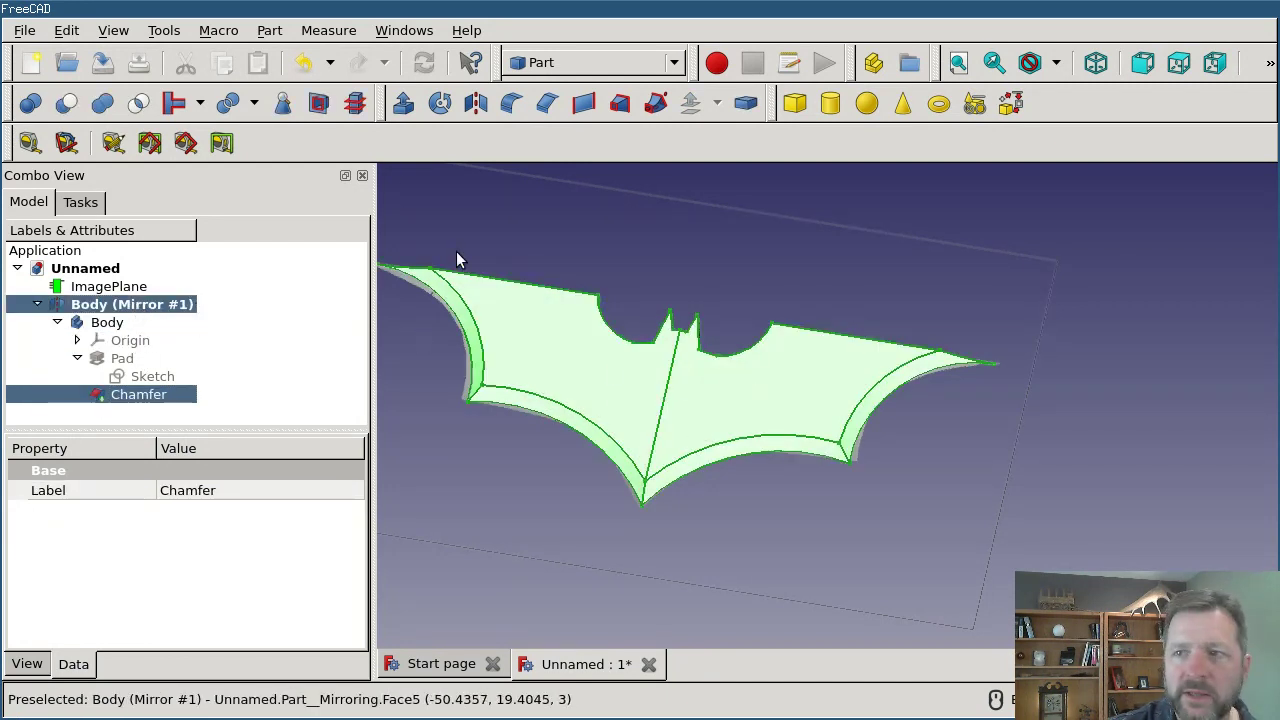
# Join the two halves with a Boolean Union, producing Fusion.
pyautogui.click(35, 107)
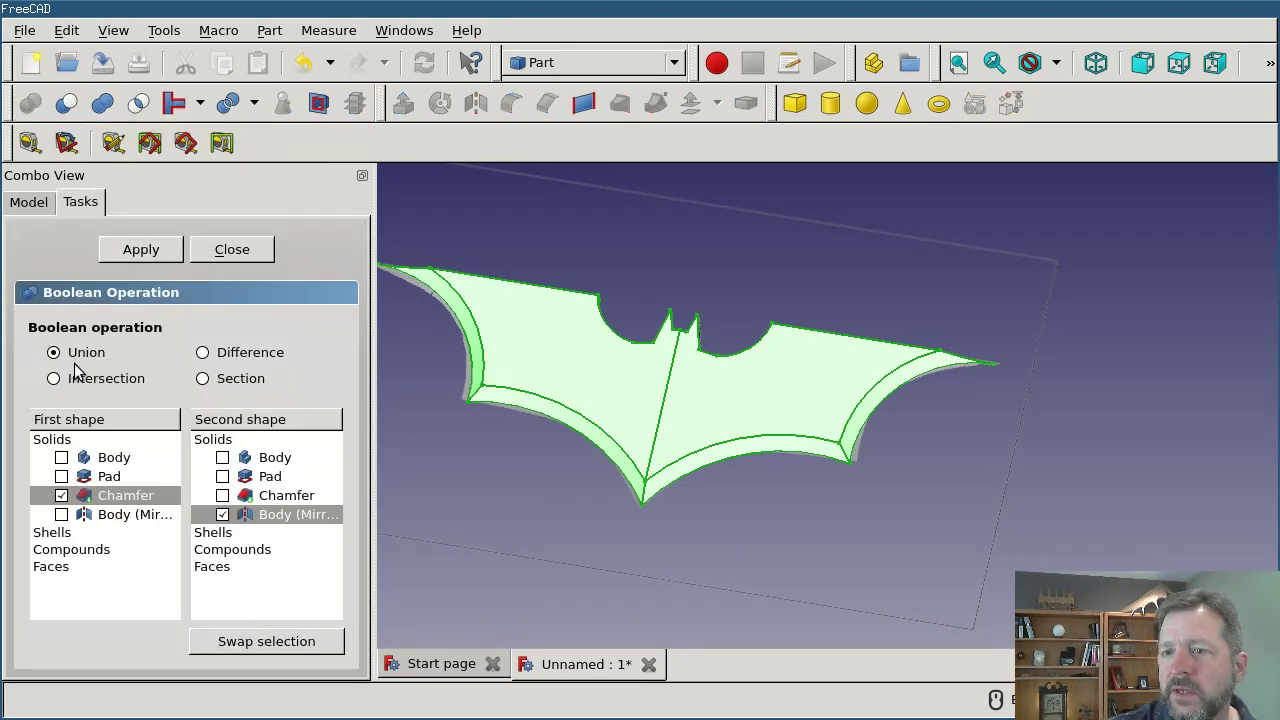
pyautogui.click(130, 255)
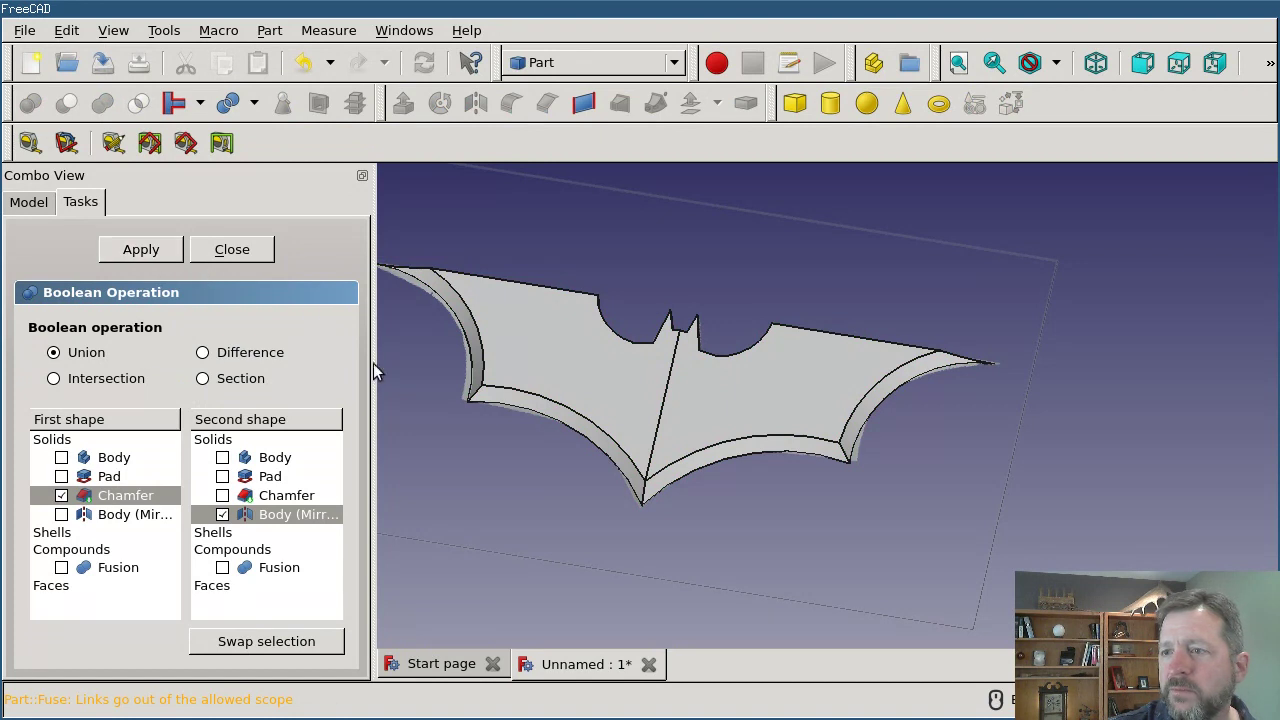
pyautogui.click(240, 249)
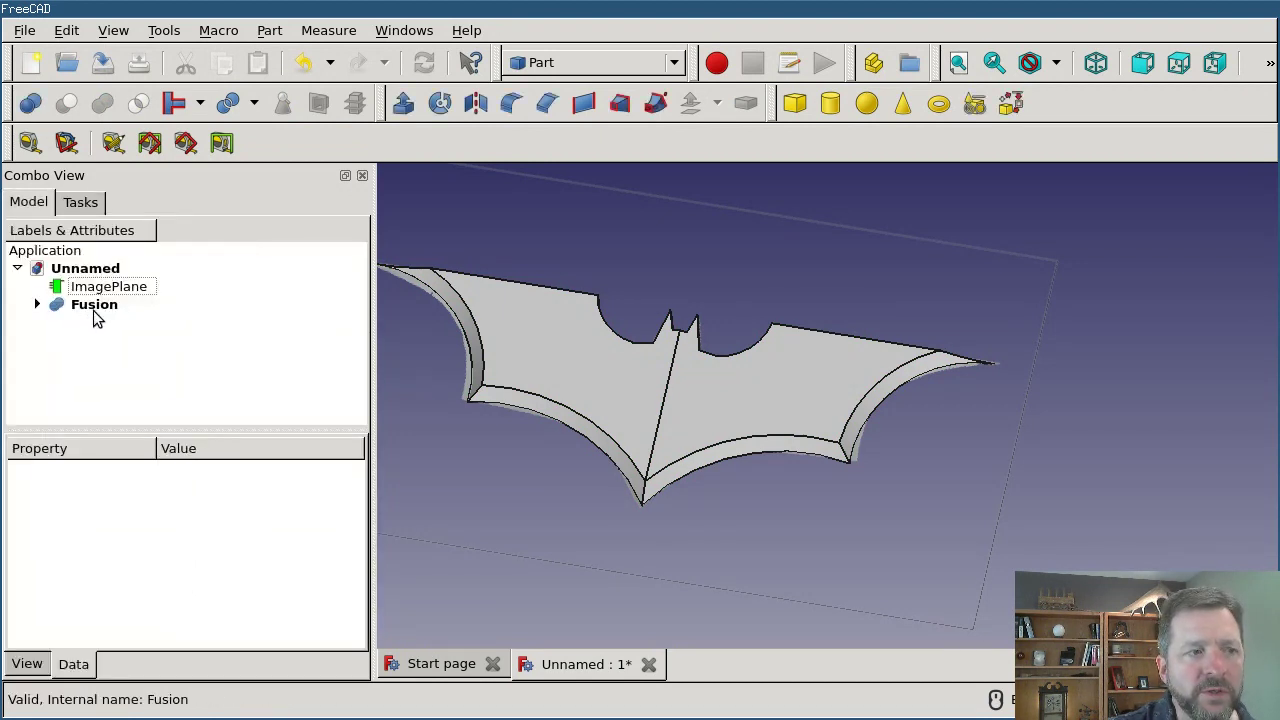
pyautogui.click(95, 305)
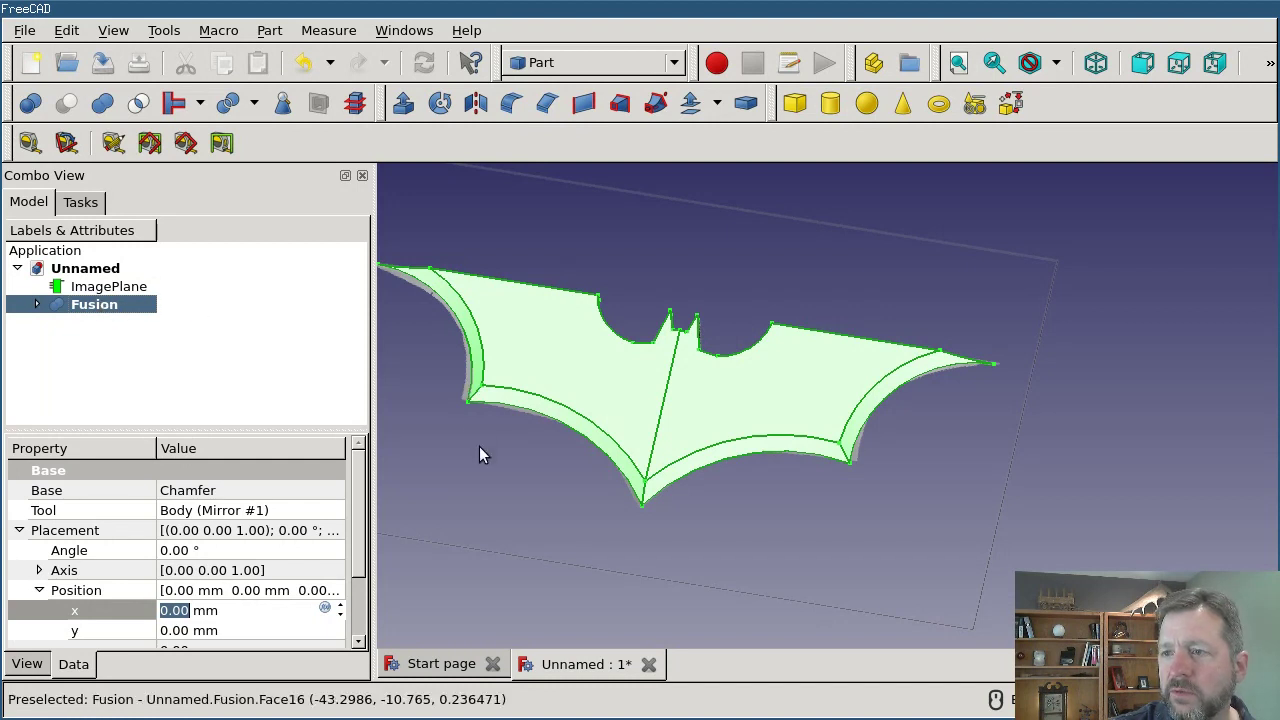
pyautogui.click(243, 390)
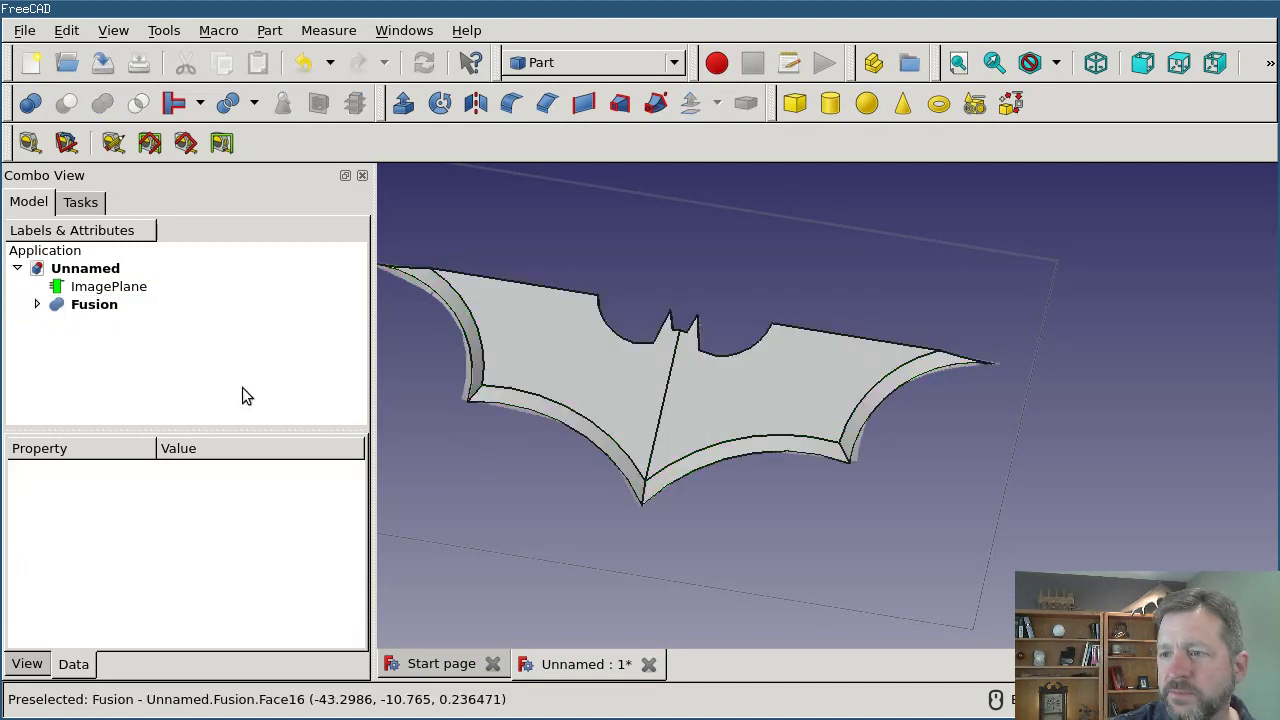
# Expand Fusion down through Body (Mirror #1), Body and Pad to its Sketch.
pyautogui.click(37, 304)
pyautogui.click(57, 340)
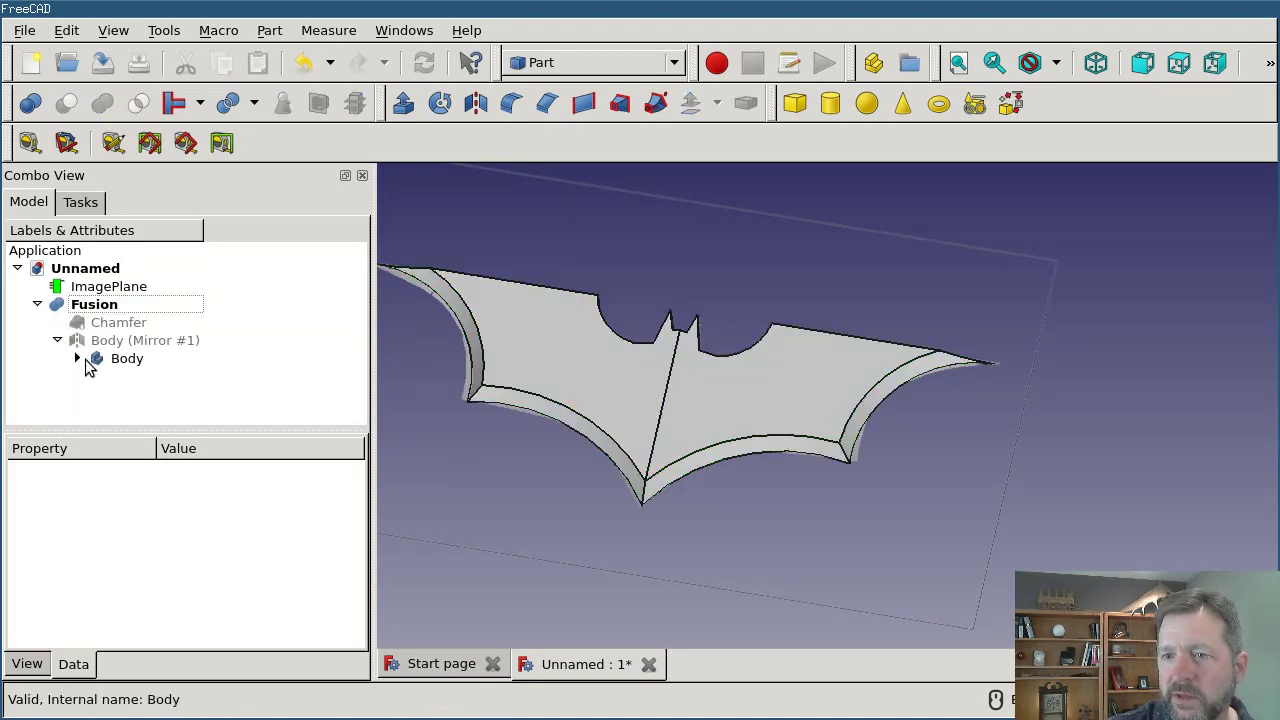
pyautogui.click(77, 358)
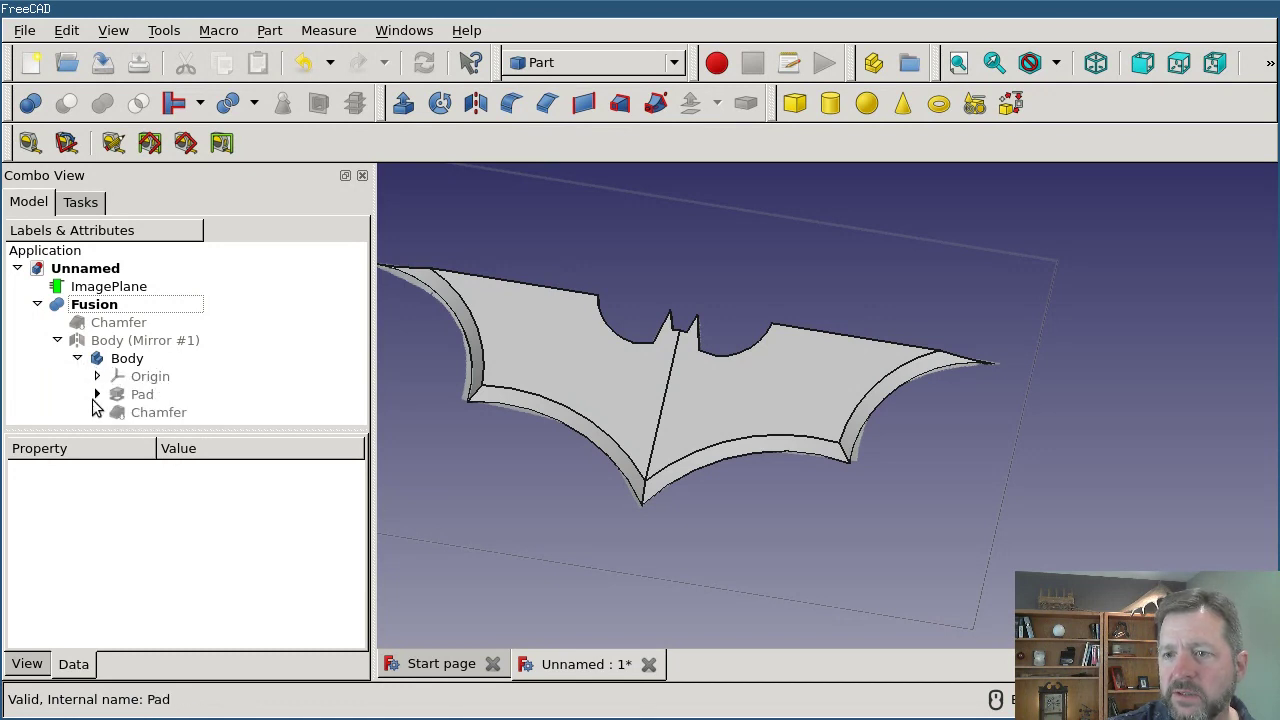
pyautogui.click(97, 394)
pyautogui.scroll(-1, 189, 391)
pyautogui.click(172, 396)
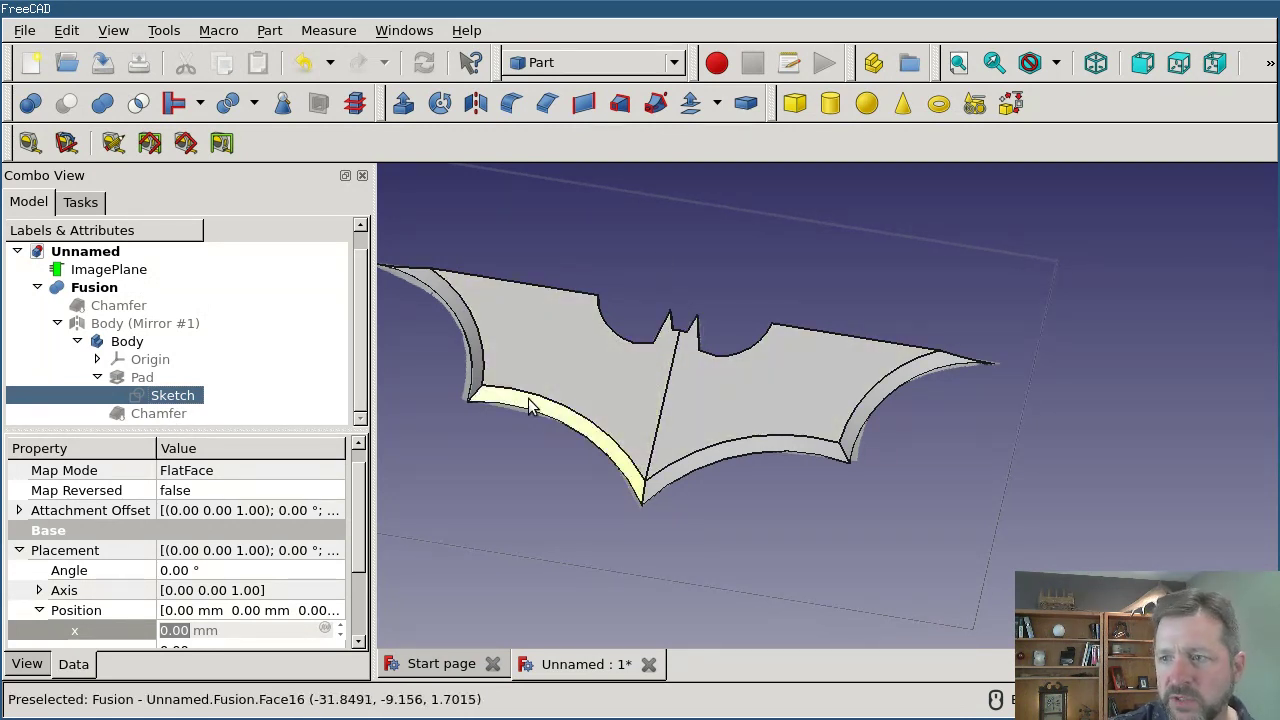
pyautogui.click(557, 462)
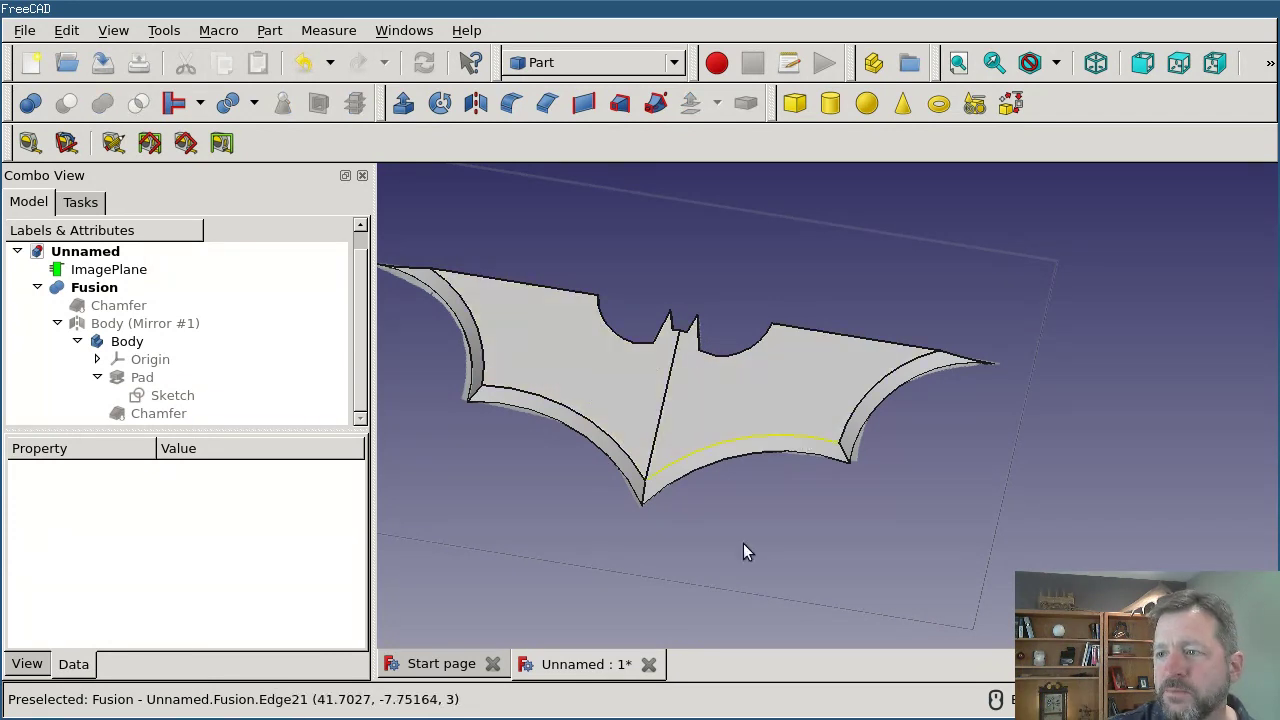
pyautogui.scroll(-2, 742, 543)
pyautogui.scroll(2, 739, 545)
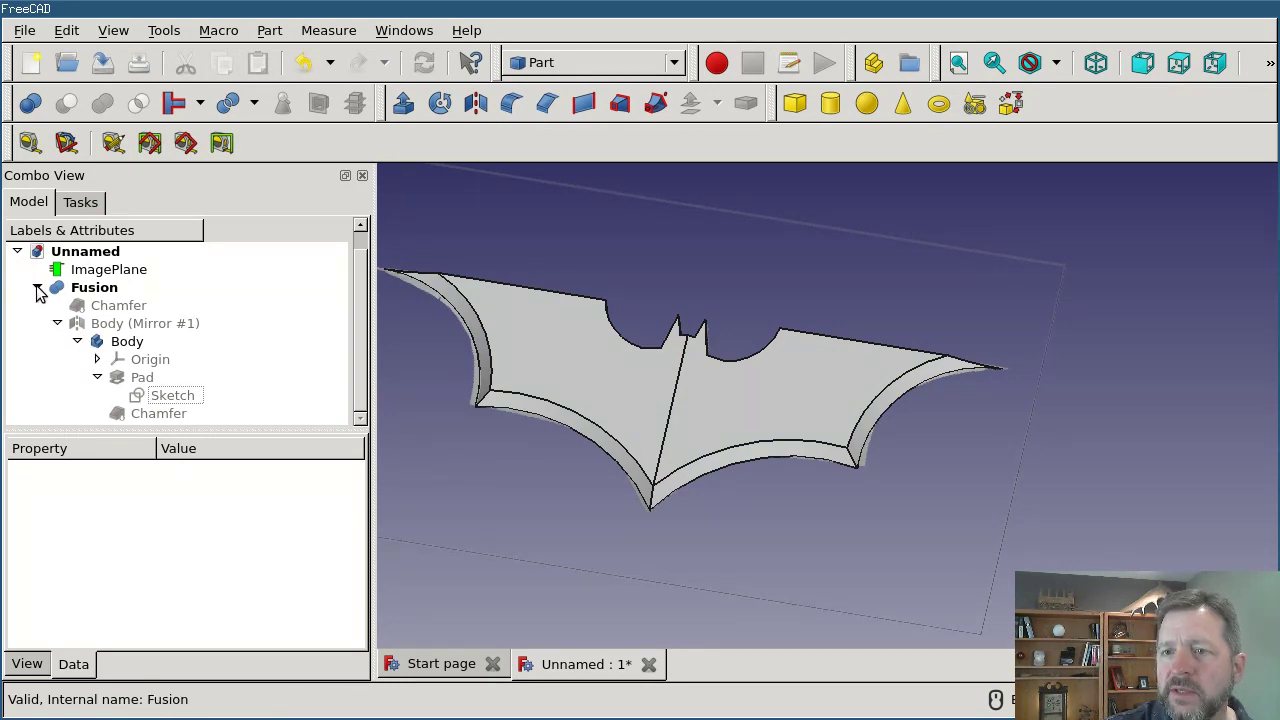
# Refine the Fusion with Part > Refine shape, creating Fusion001.
pyautogui.click(103, 286)
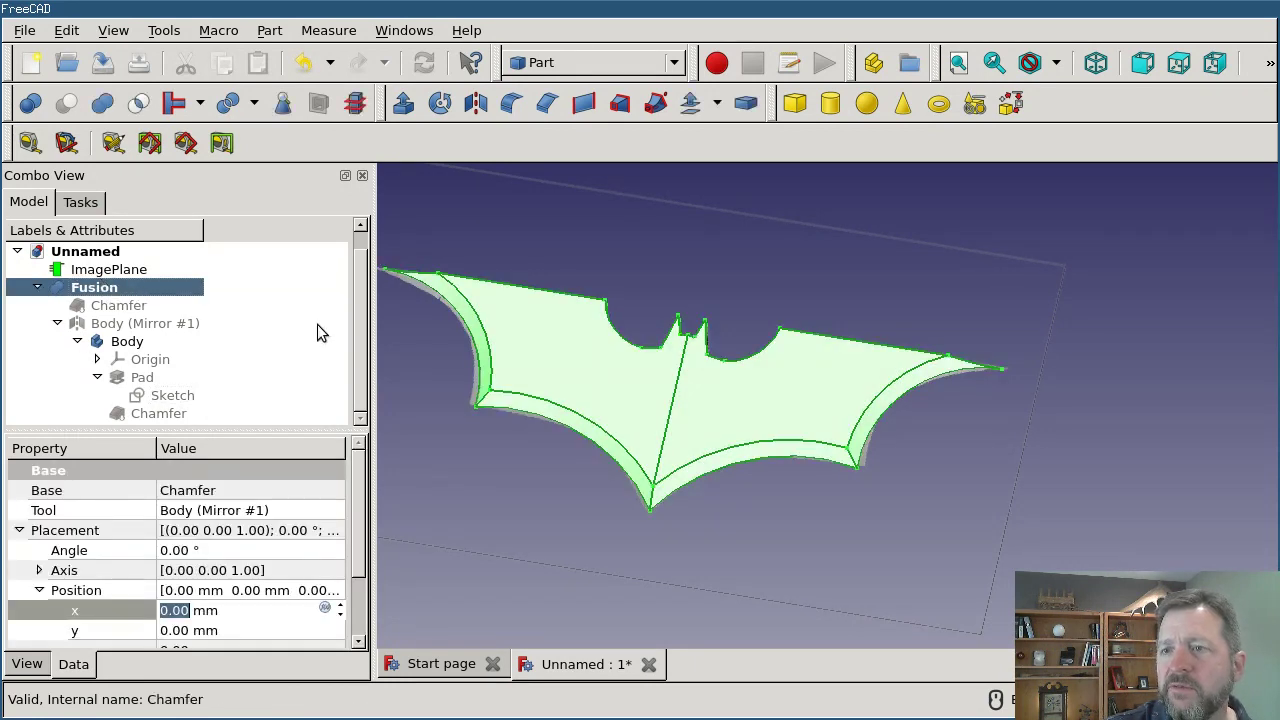
pyautogui.click(273, 31)
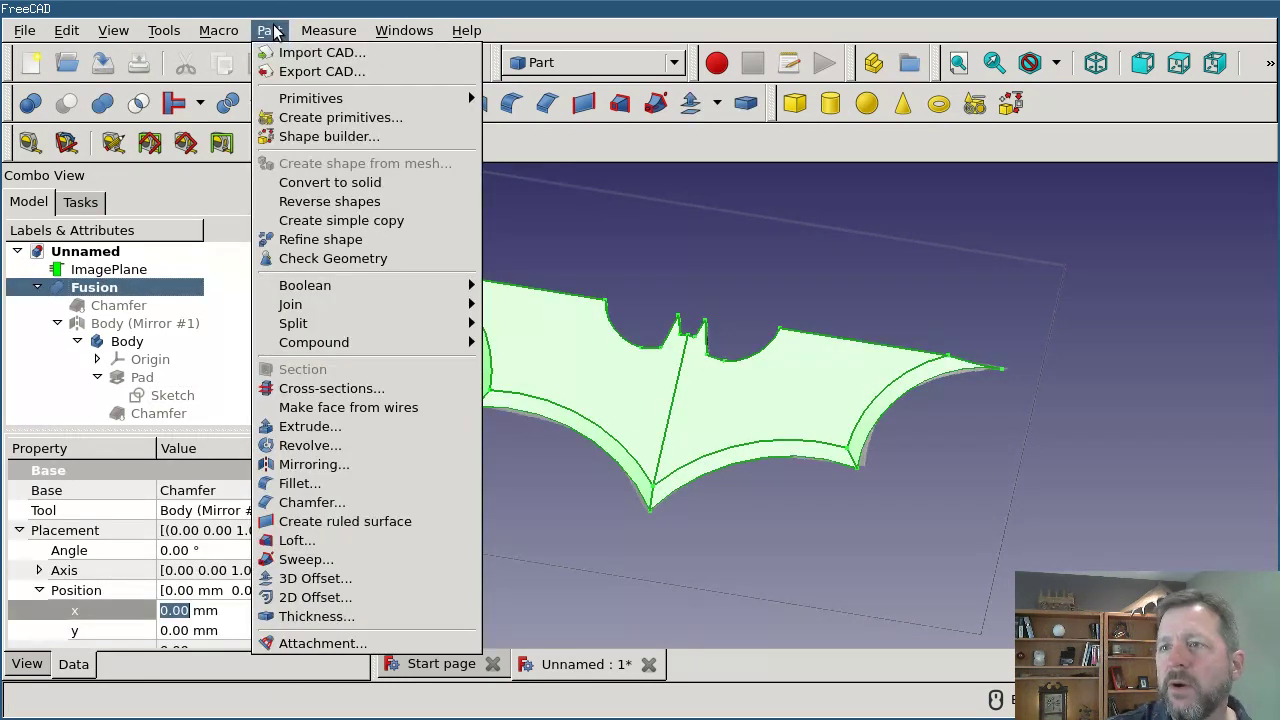
pyautogui.click(337, 246)
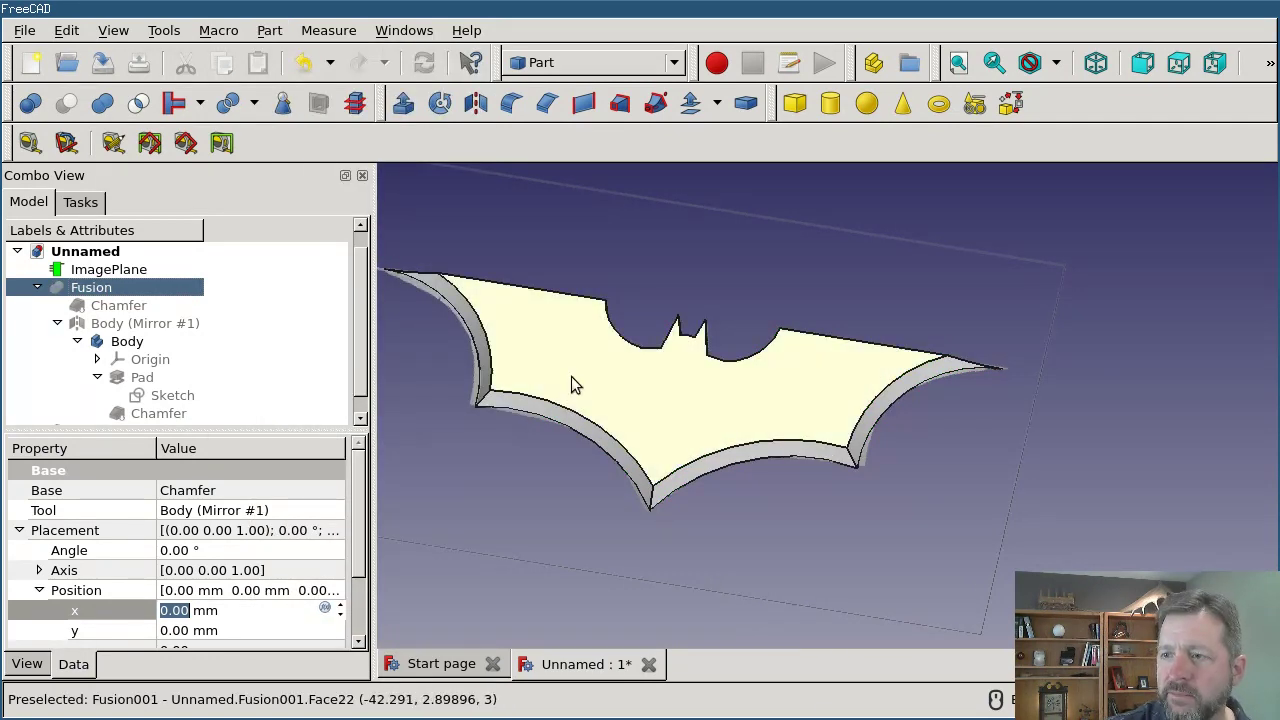
pyautogui.click(57, 323)
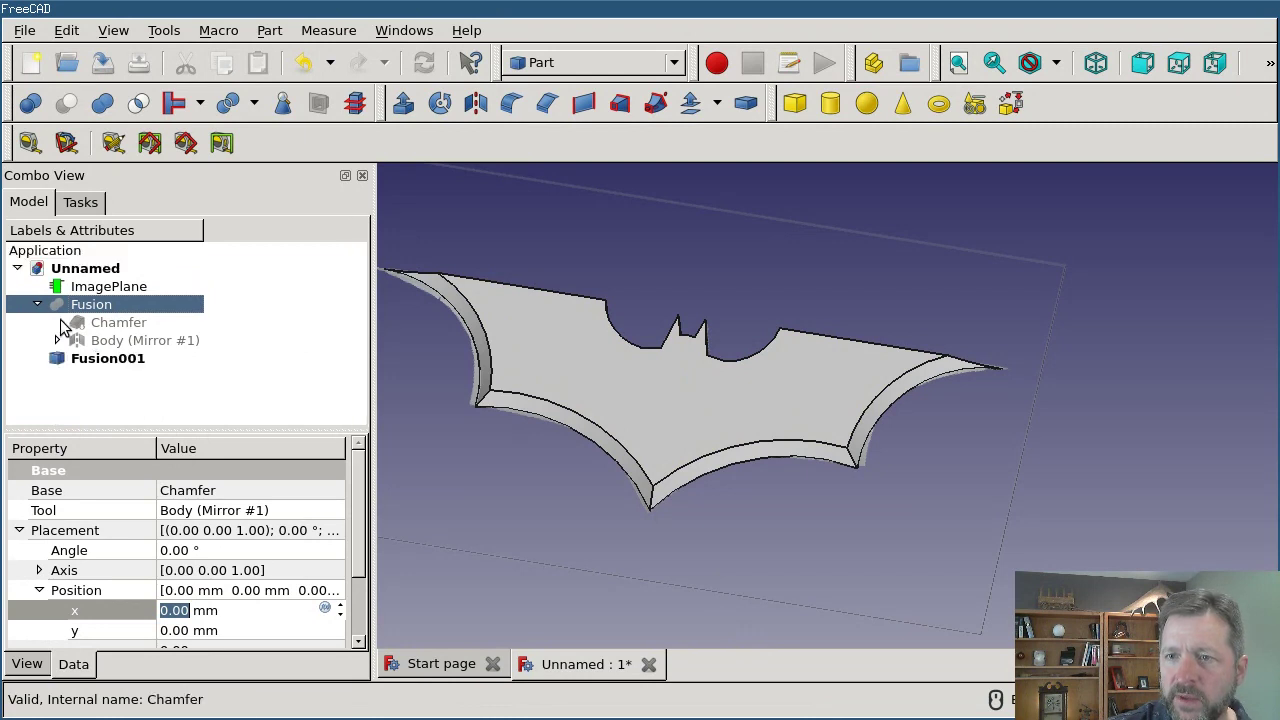
# Compare Fusion001 with the original Fusion by selecting each in the tree.
pyautogui.click(125, 358)
pyautogui.click(117, 310)
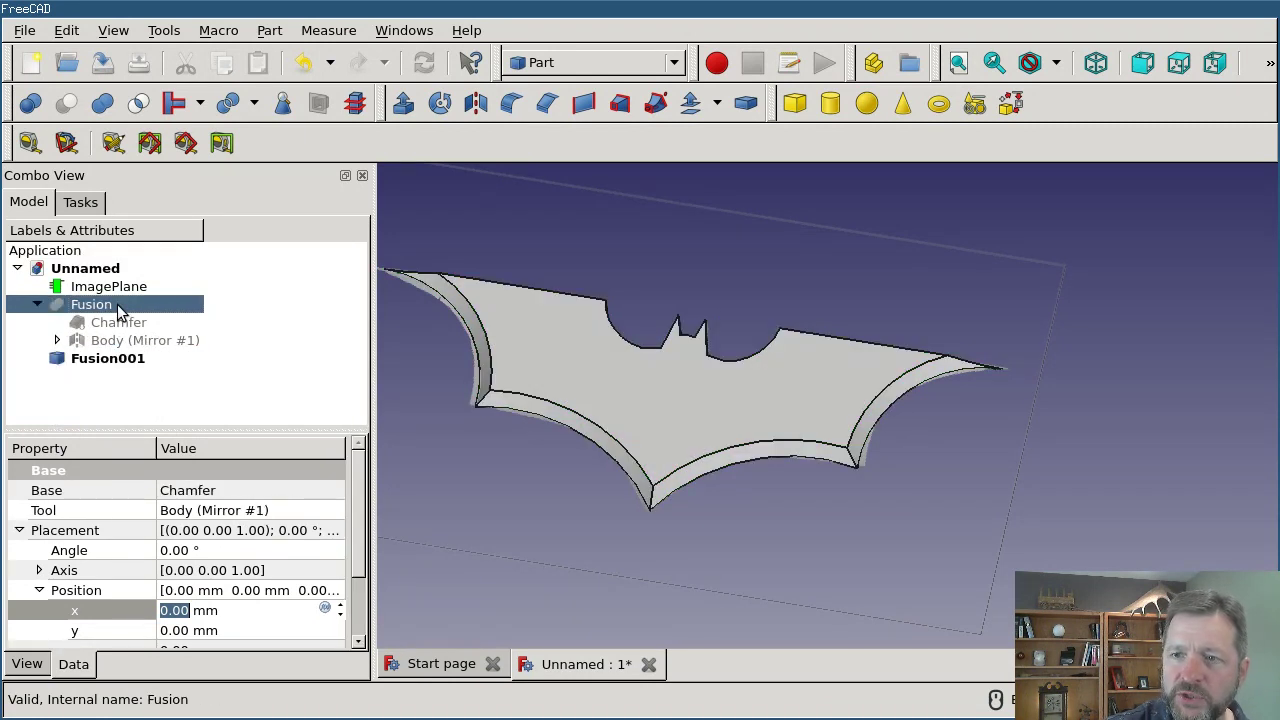
pyautogui.click(110, 362)
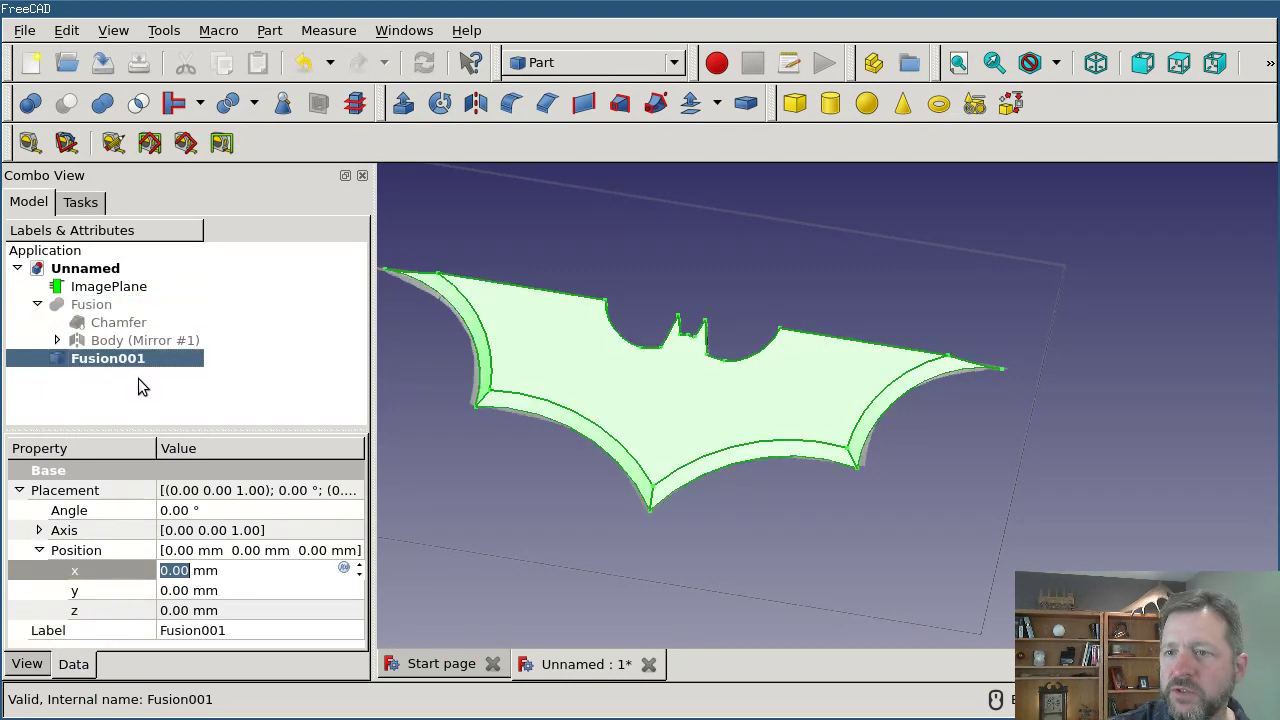
pyautogui.click(130, 378)
pyautogui.click(127, 360)
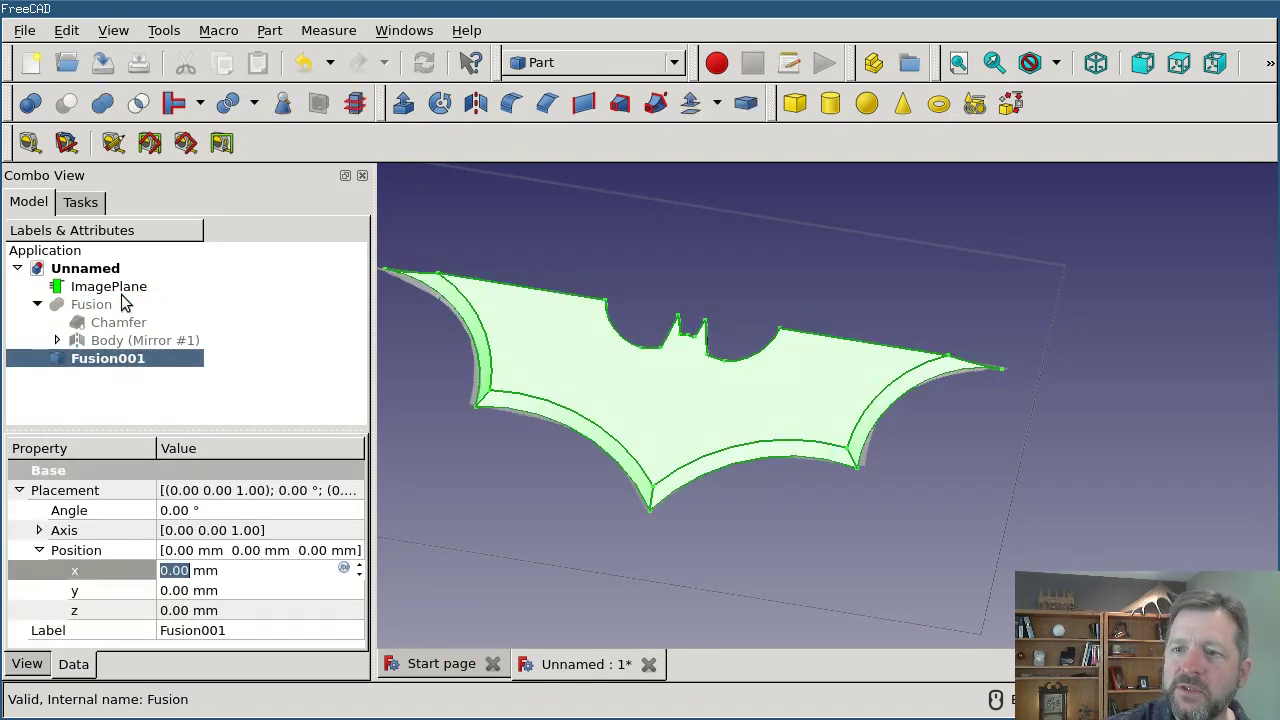
pyautogui.click(115, 306)
pyautogui.click(128, 358)
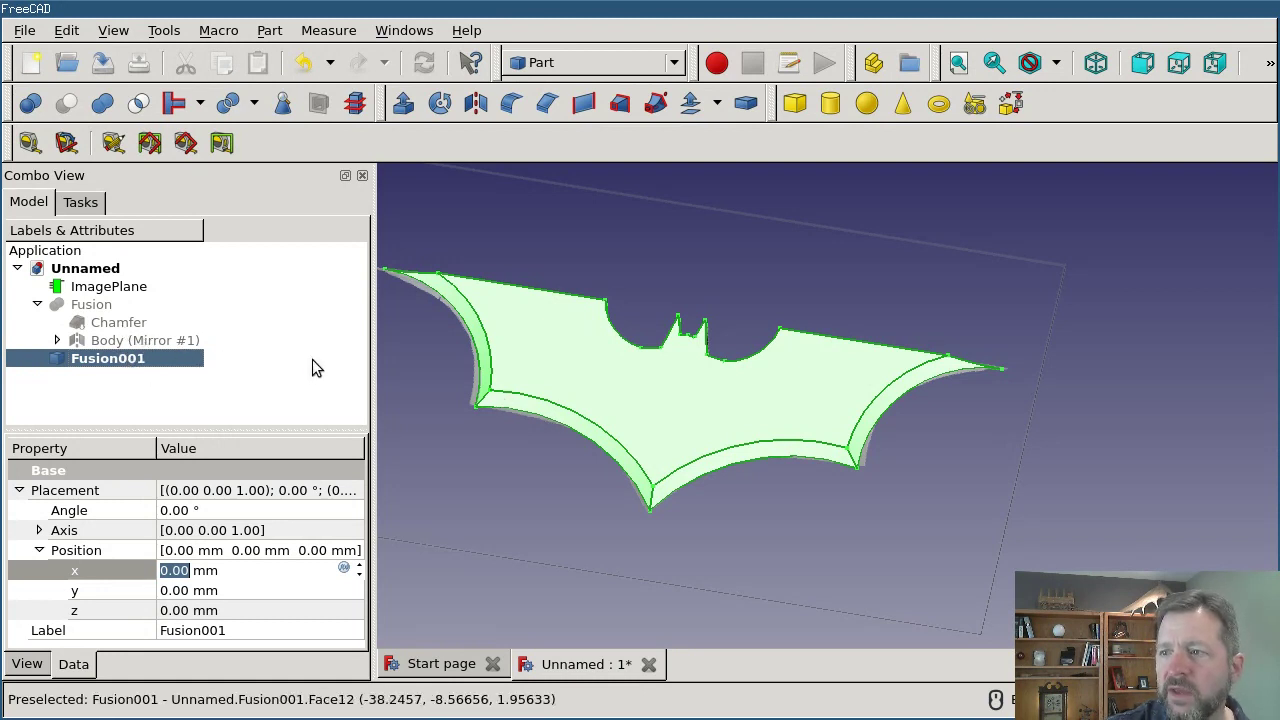
pyautogui.scroll(2, 700, 315)
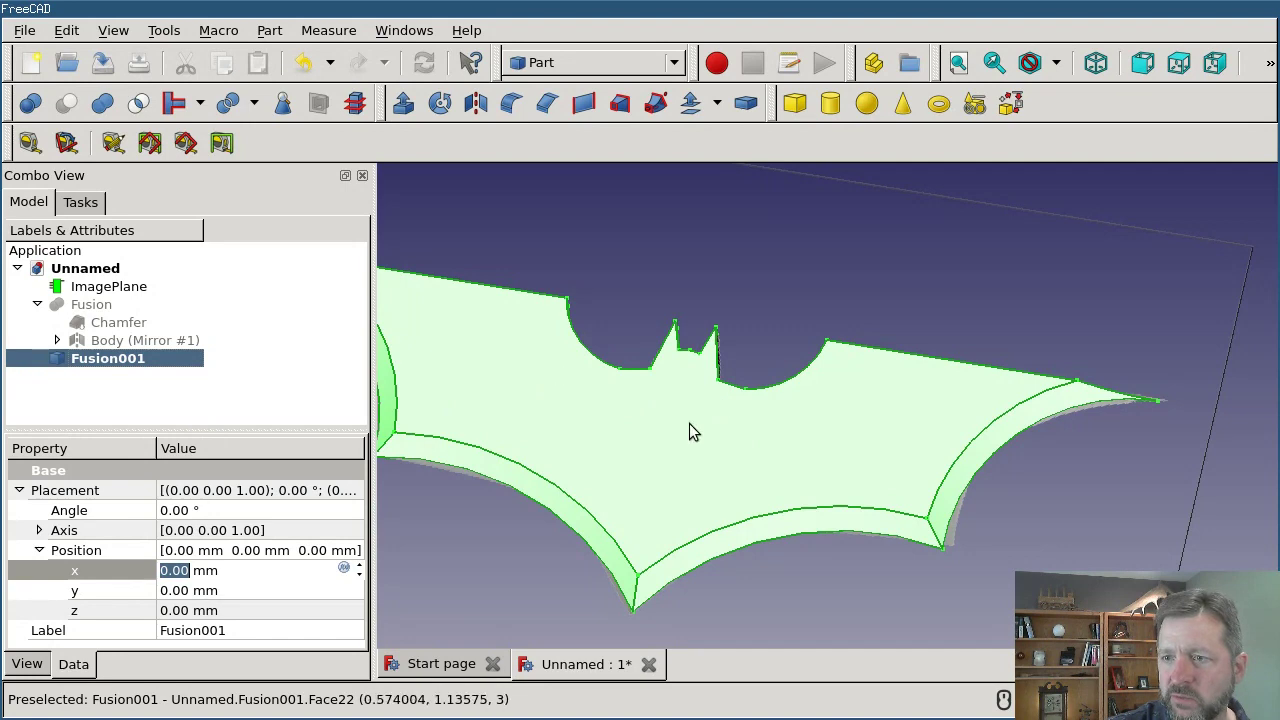
pyautogui.click(130, 375)
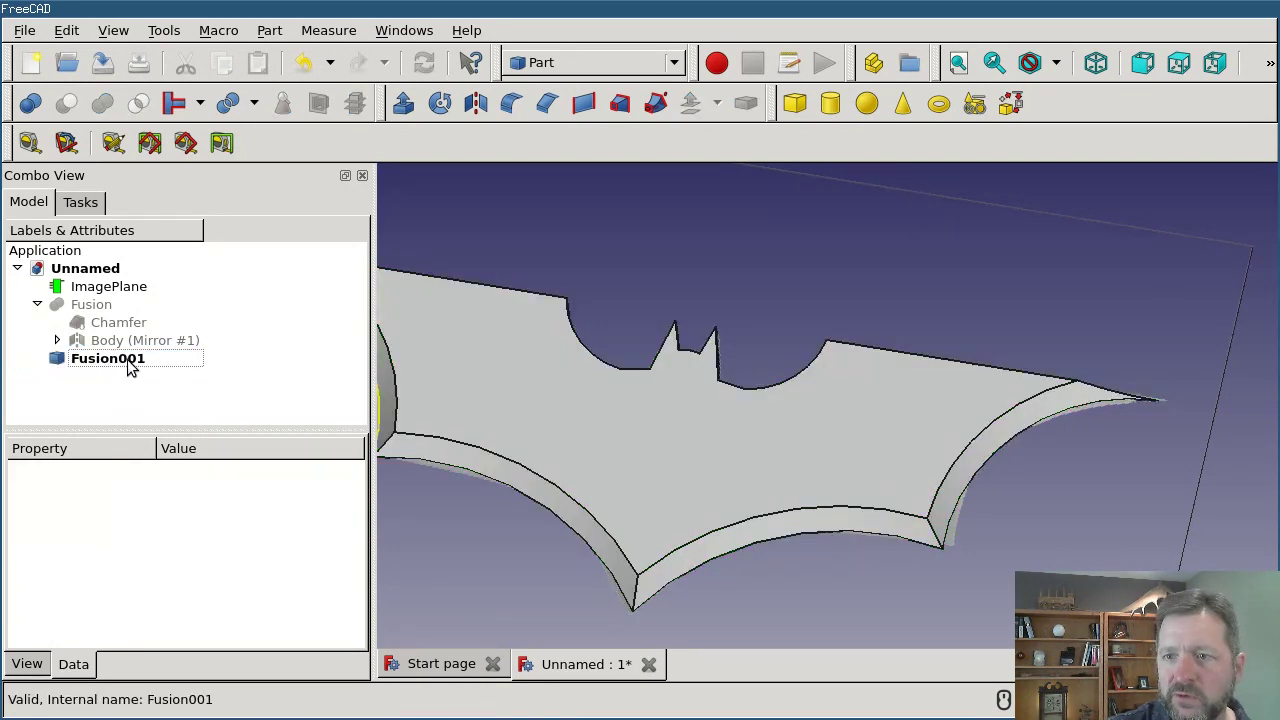
pyautogui.click(125, 365)
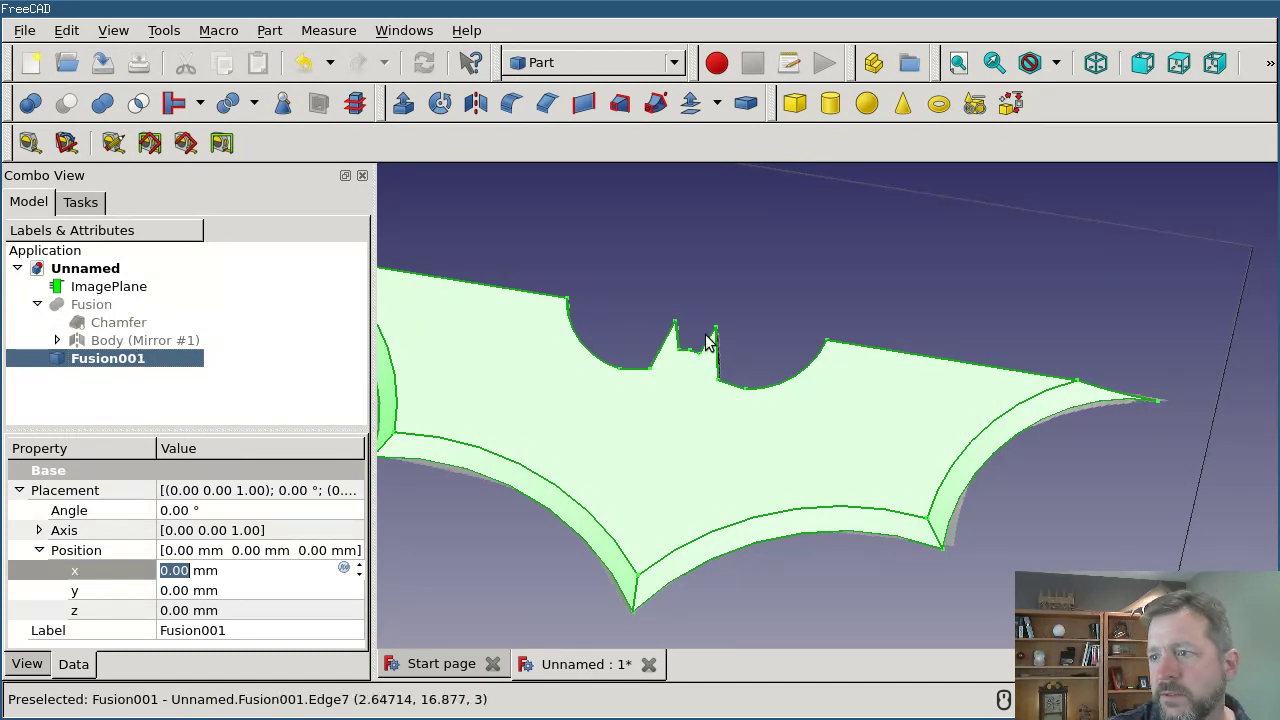
pyautogui.scroll(5, 705, 343)
pyautogui.scroll(-3, 754, 331)
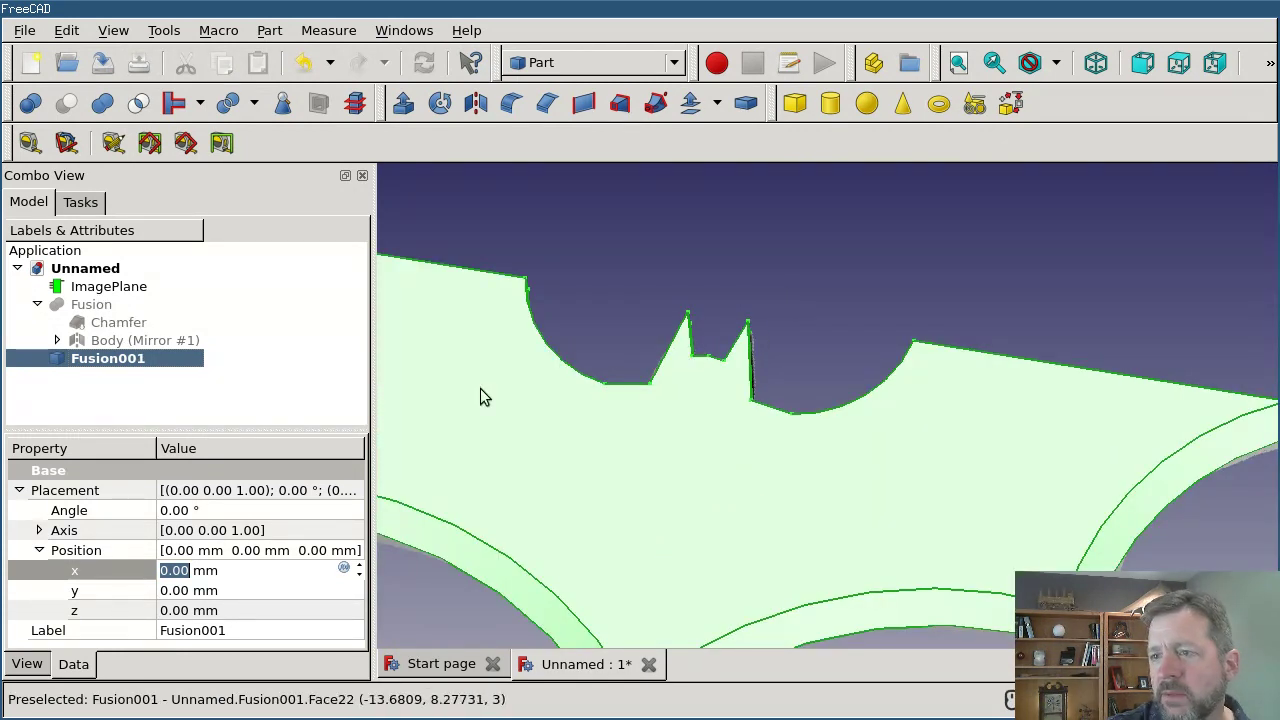
pyautogui.click(112, 380)
pyautogui.scroll(-4, 436, 328)
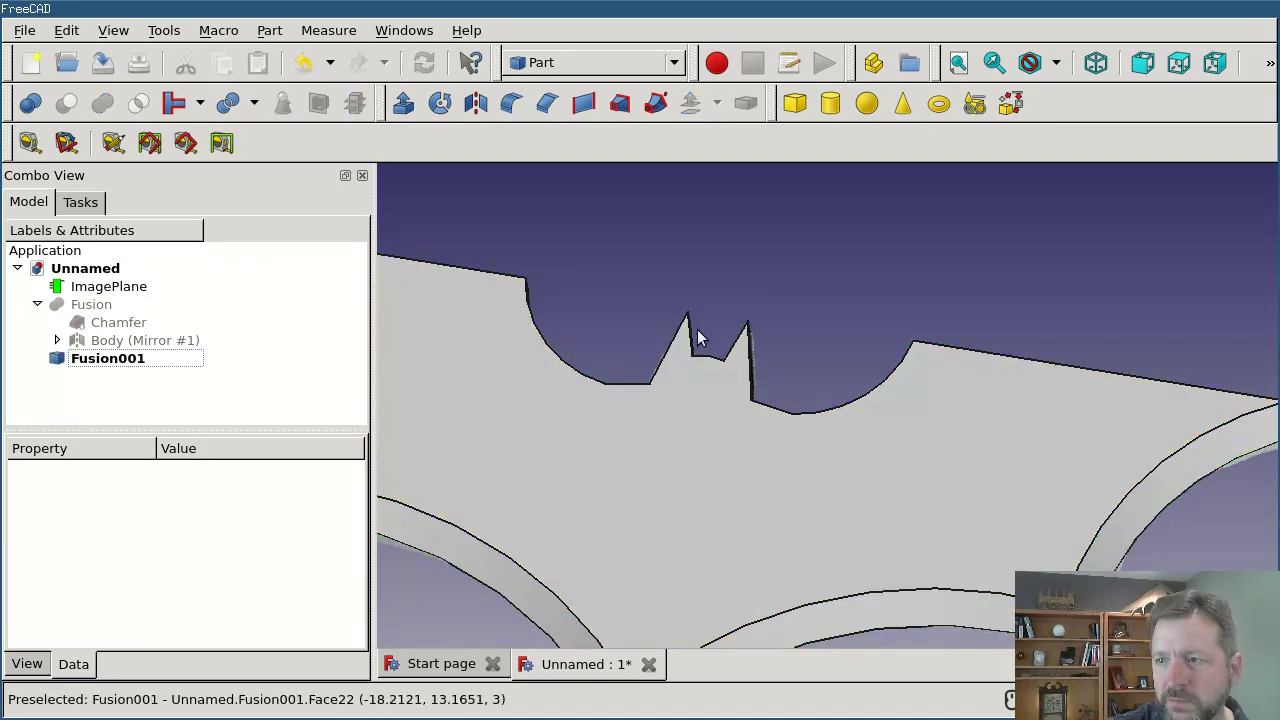